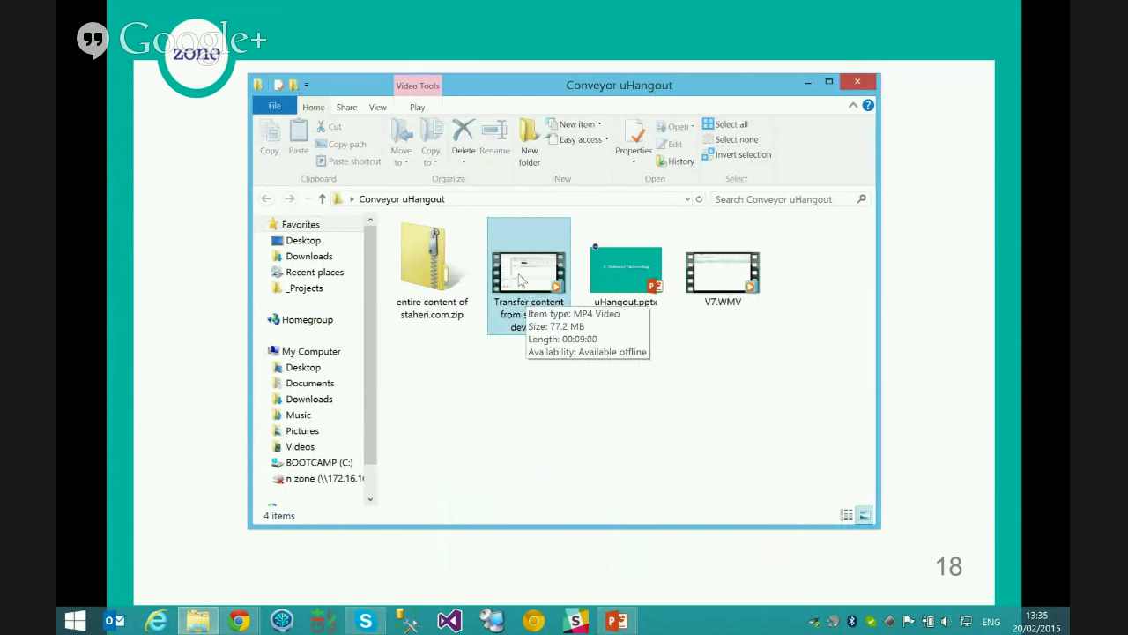
# Step: Play the "Transfer content from stage to dev" video full screen, pausing and resuming it as needed
pyautogui.doubleClick(519, 280)
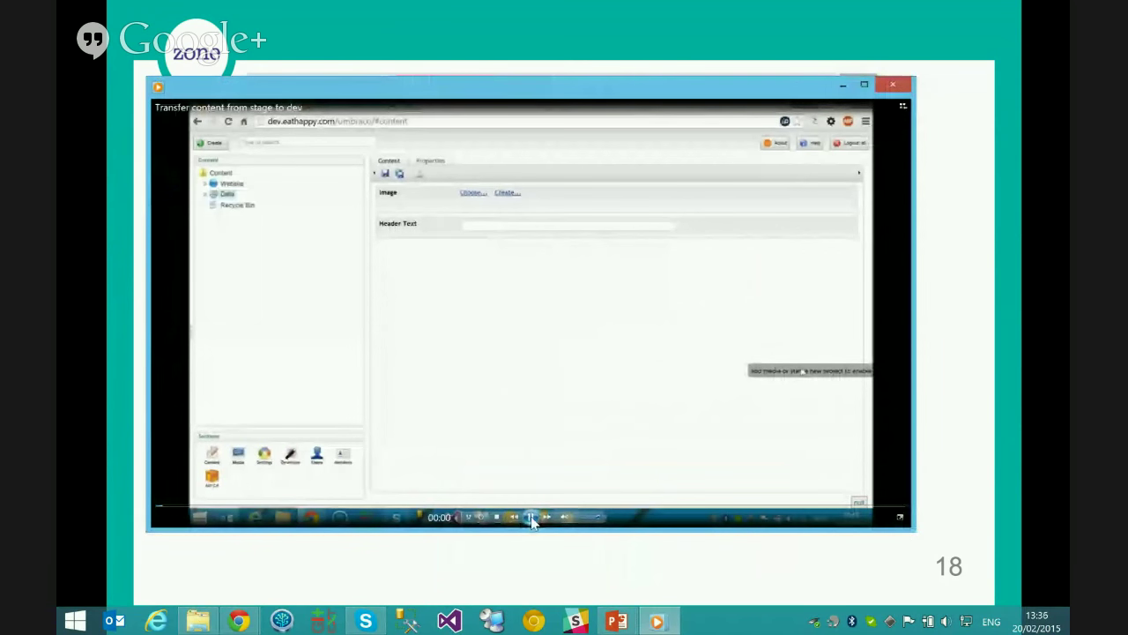
pyautogui.doubleClick(529, 520)
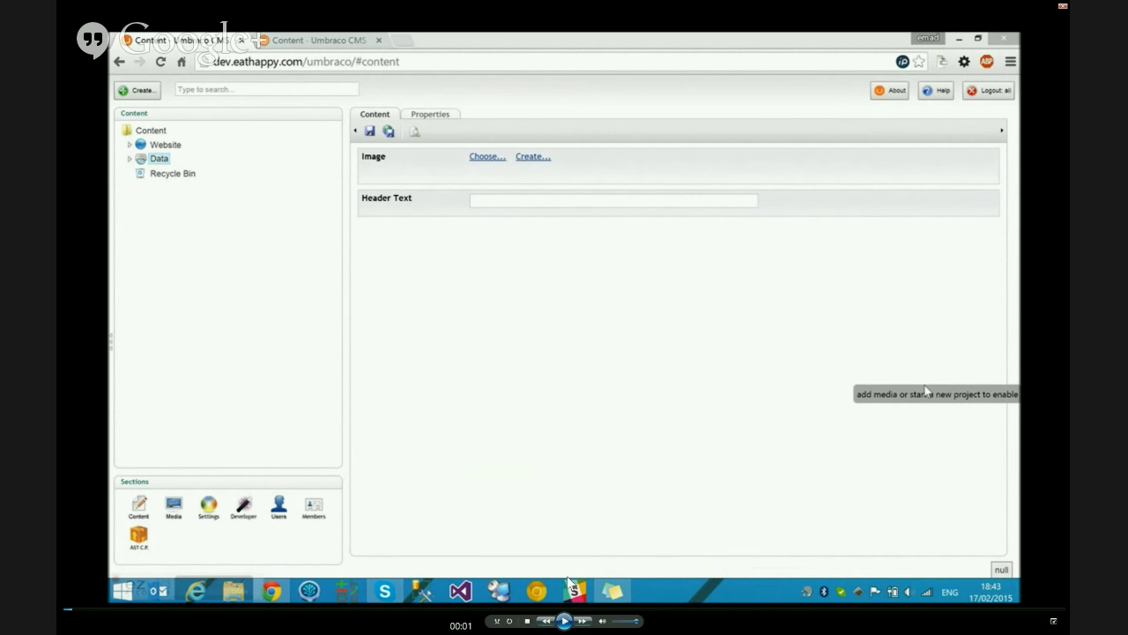
pyautogui.click(564, 621)
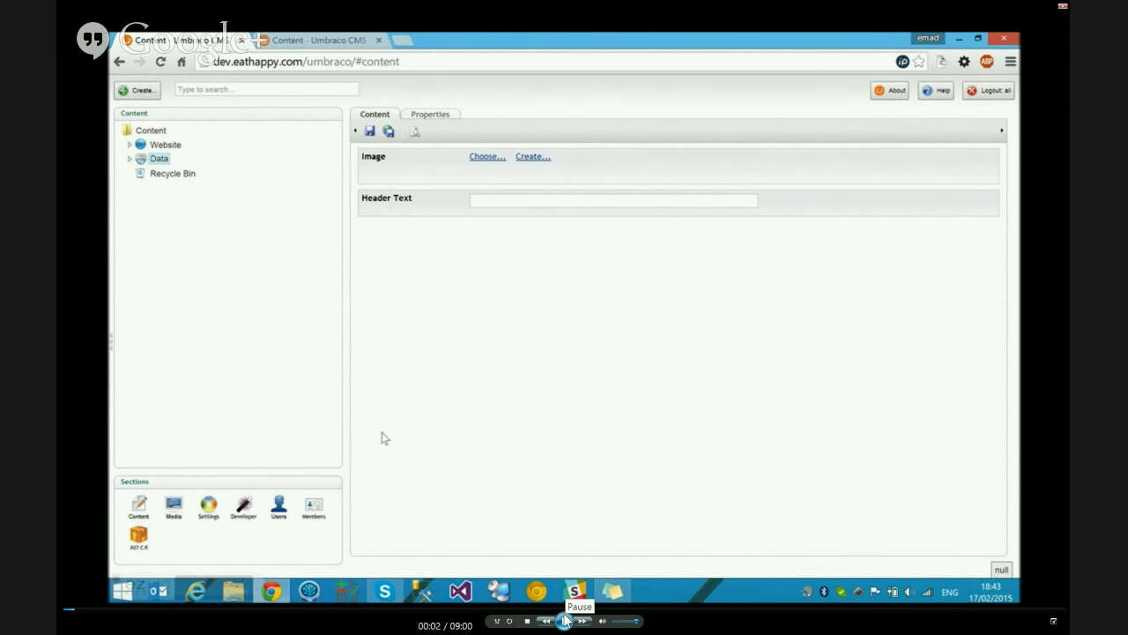
pyautogui.click(564, 621)
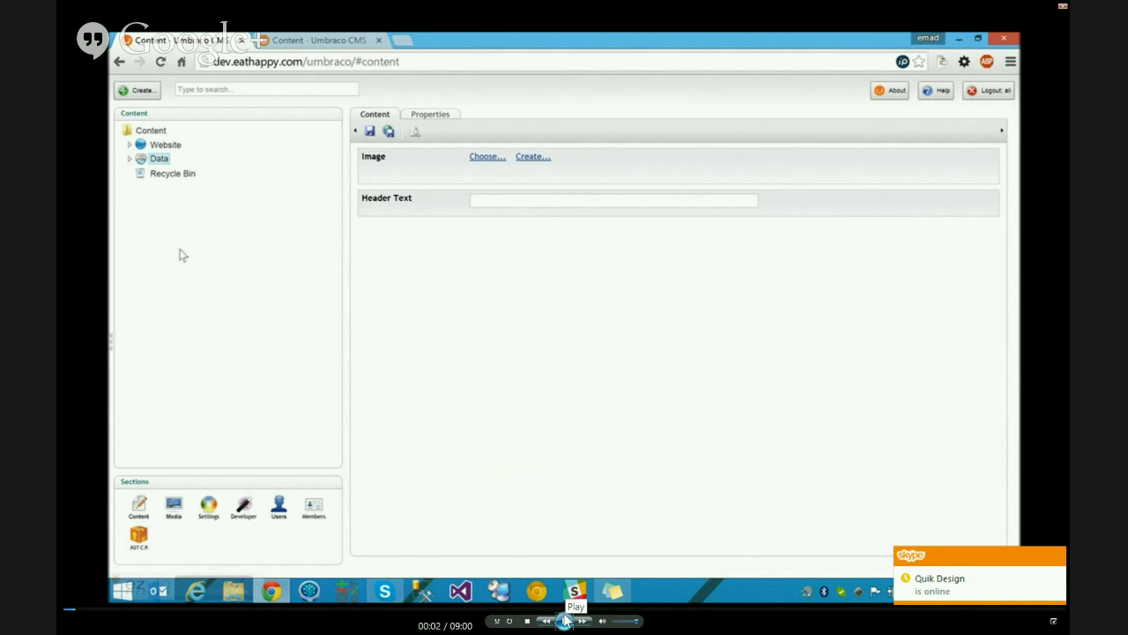
pyautogui.click(565, 622)
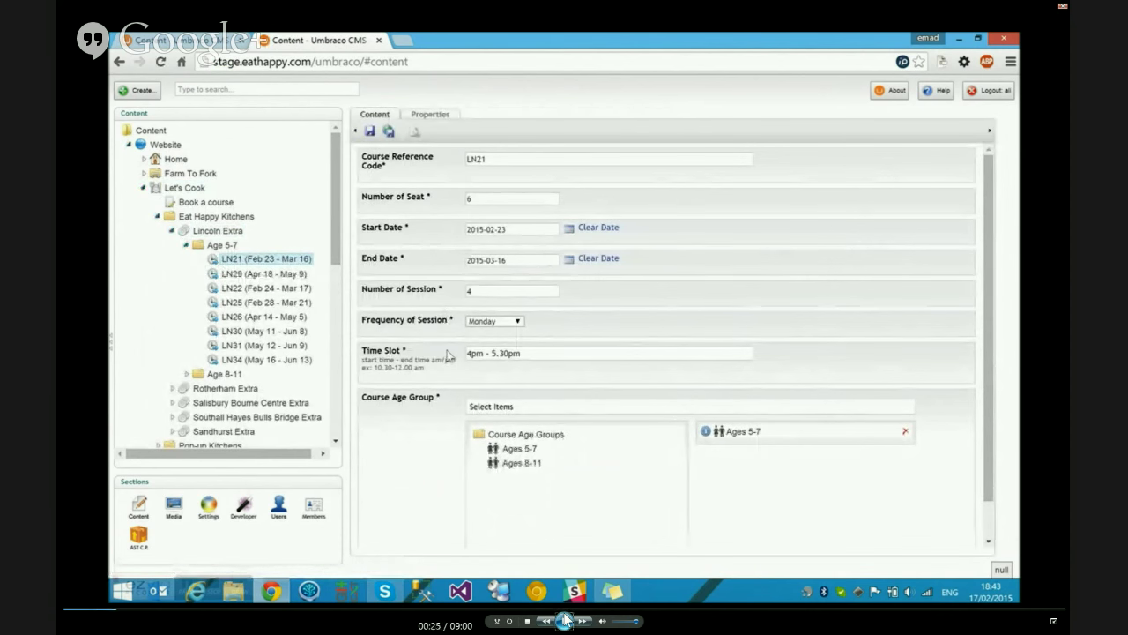
pyautogui.click(564, 619)
pyautogui.press('space')
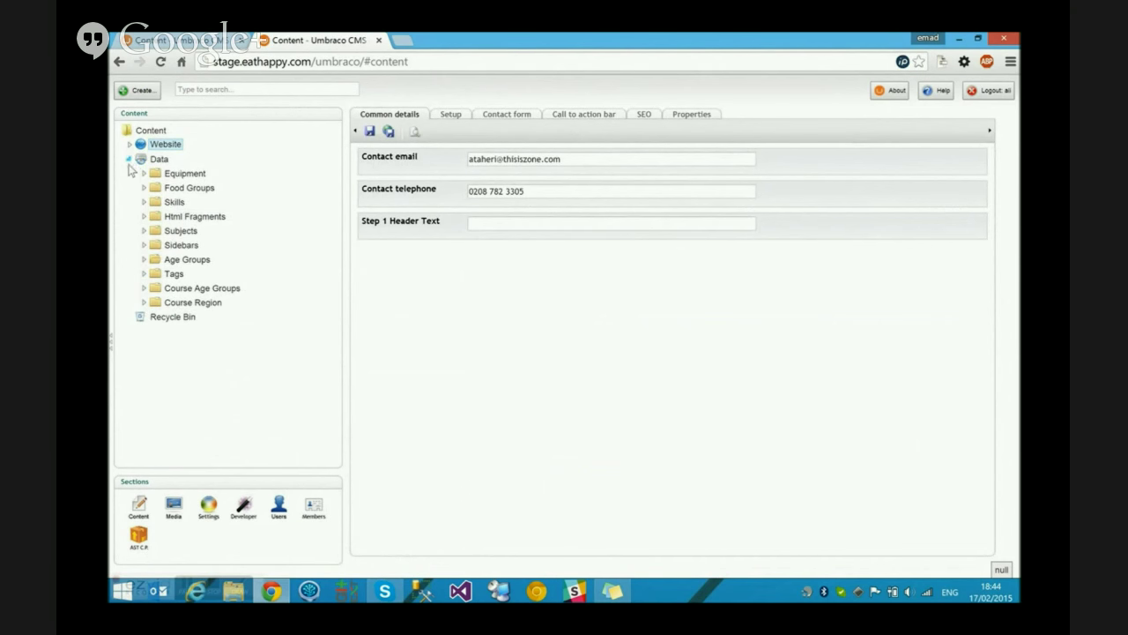
# Step: Open Conveyor's Import/Export page on the stage site and expand the Website node in the export content tree
pyautogui.click(139, 538)
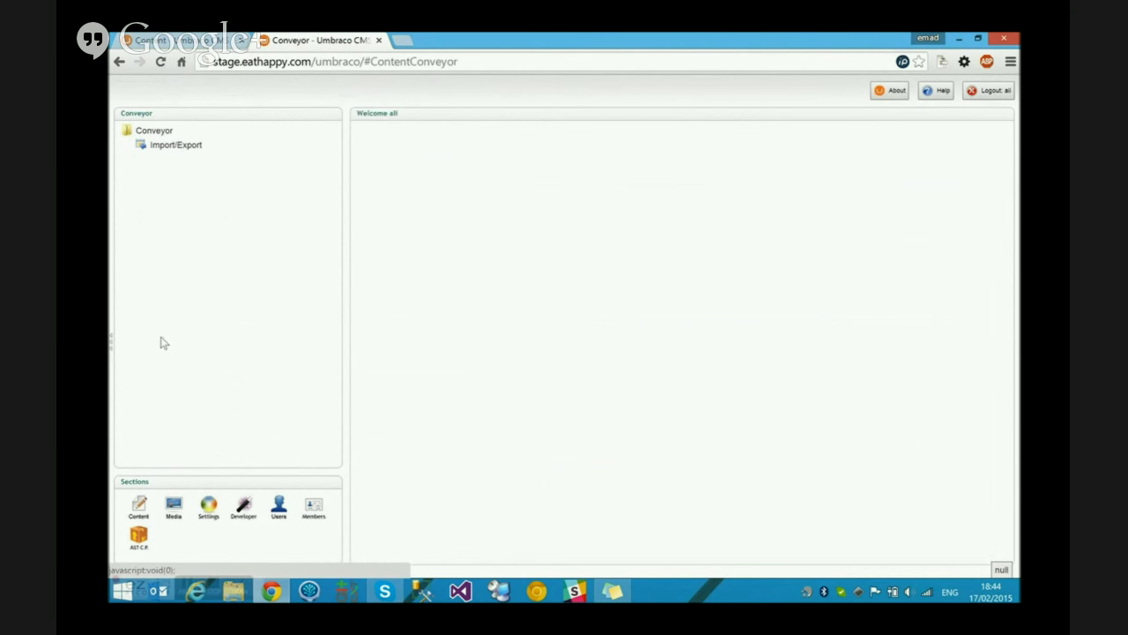
pyautogui.click(168, 147)
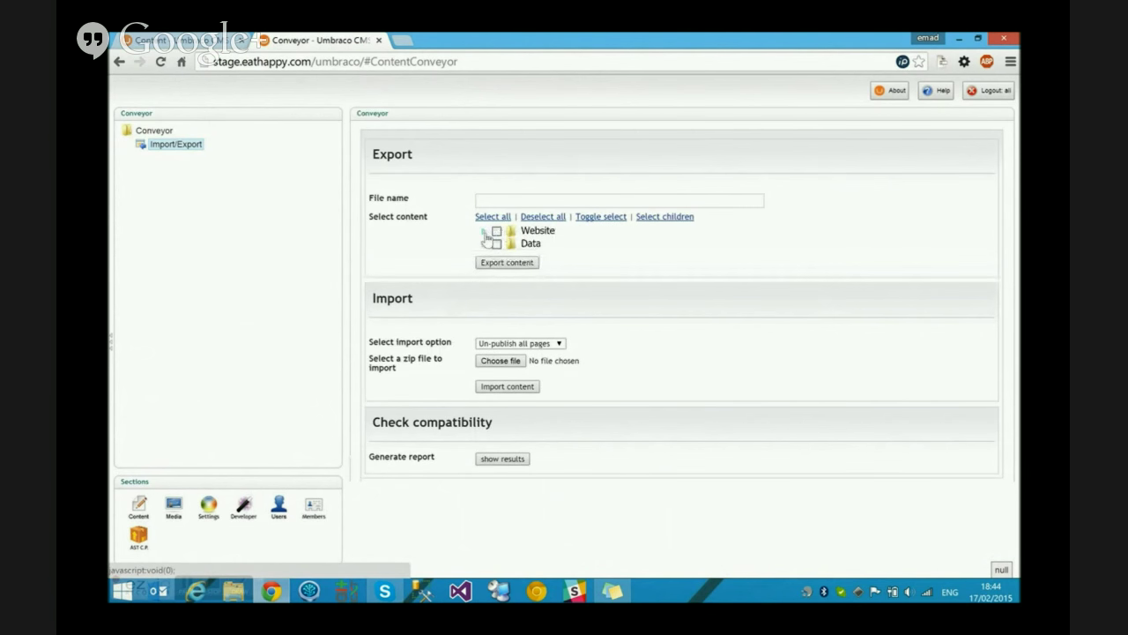
pyautogui.click(483, 230)
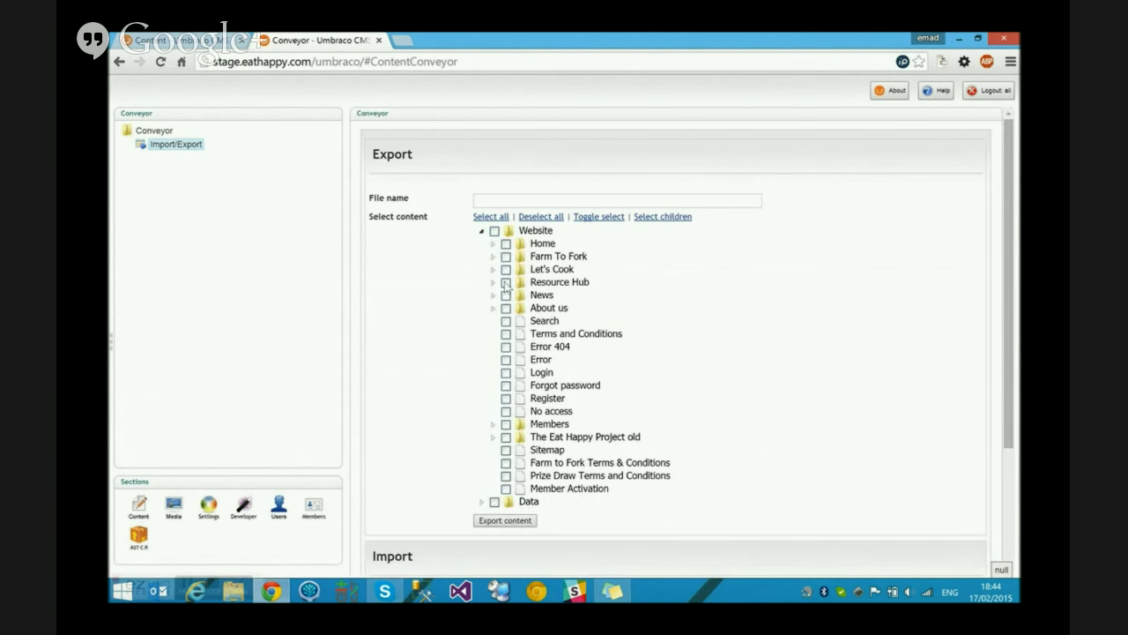
# Step: Select Let's Cook, Book a course, Eat Happy Kitchens and Lincoln Extra for export, expanding their parent nodes
pyautogui.click(507, 270)
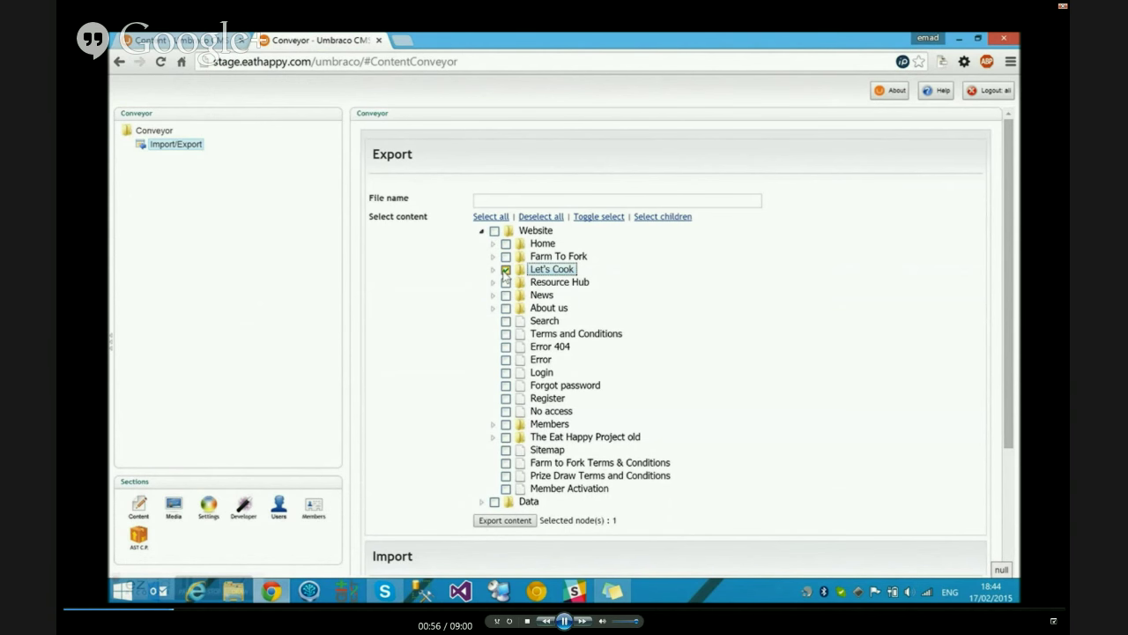
pyautogui.click(494, 271)
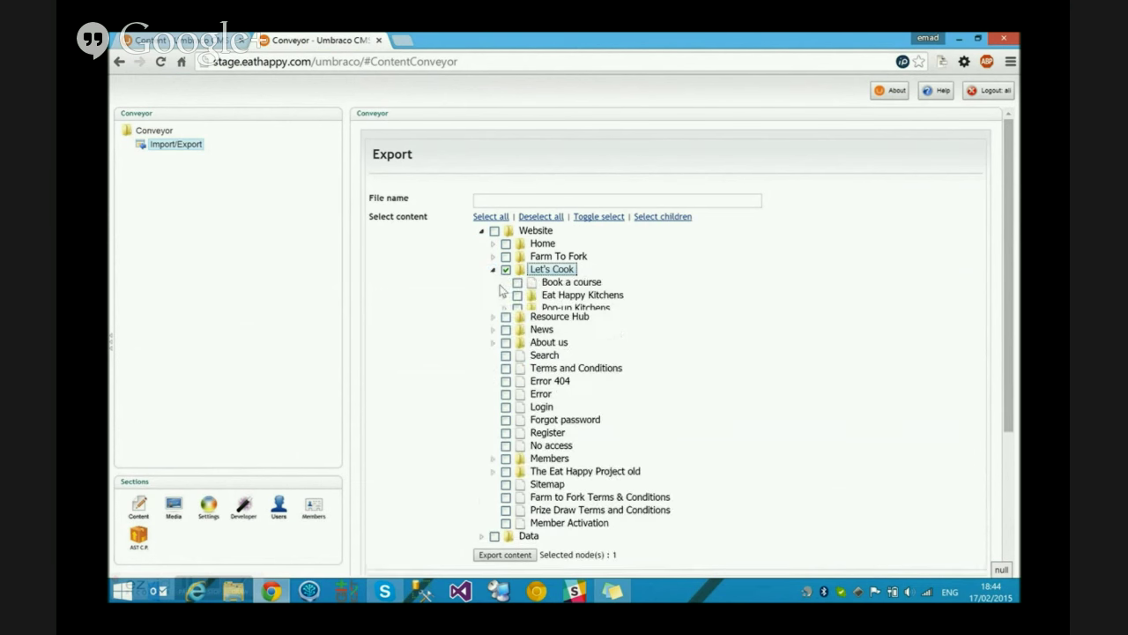
pyautogui.click(518, 282)
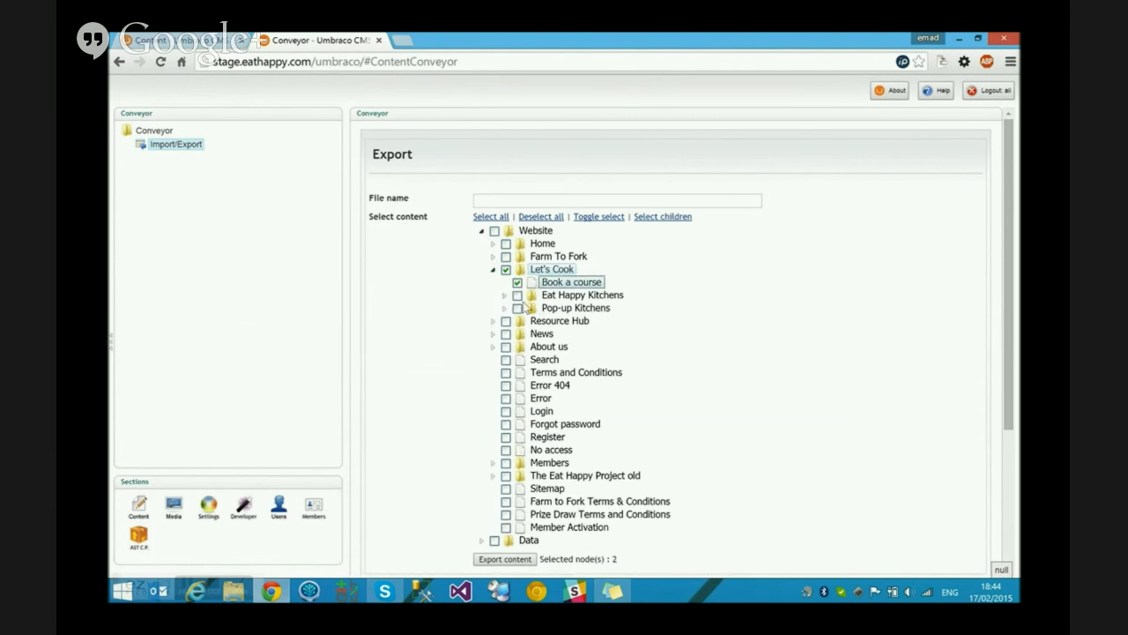
pyautogui.click(517, 295)
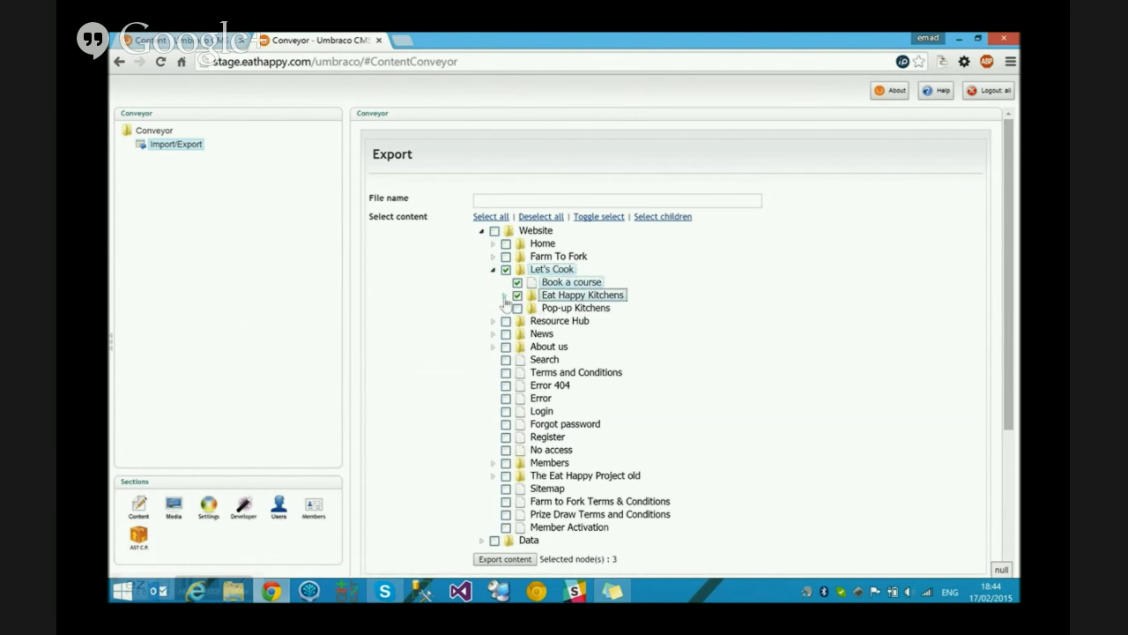
pyautogui.click(529, 309)
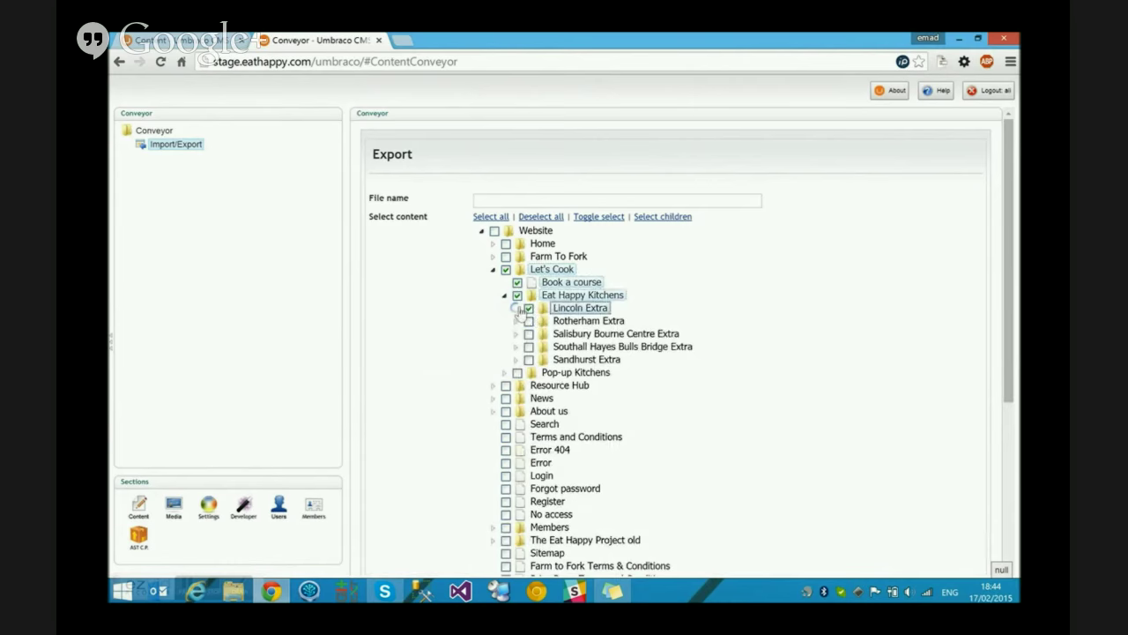
# Step: Add Lincoln Extra's Age 5-7 and Age 8-11 folders and all the courses inside them to the export selection
pyautogui.click(661, 217)
pyautogui.click(527, 321)
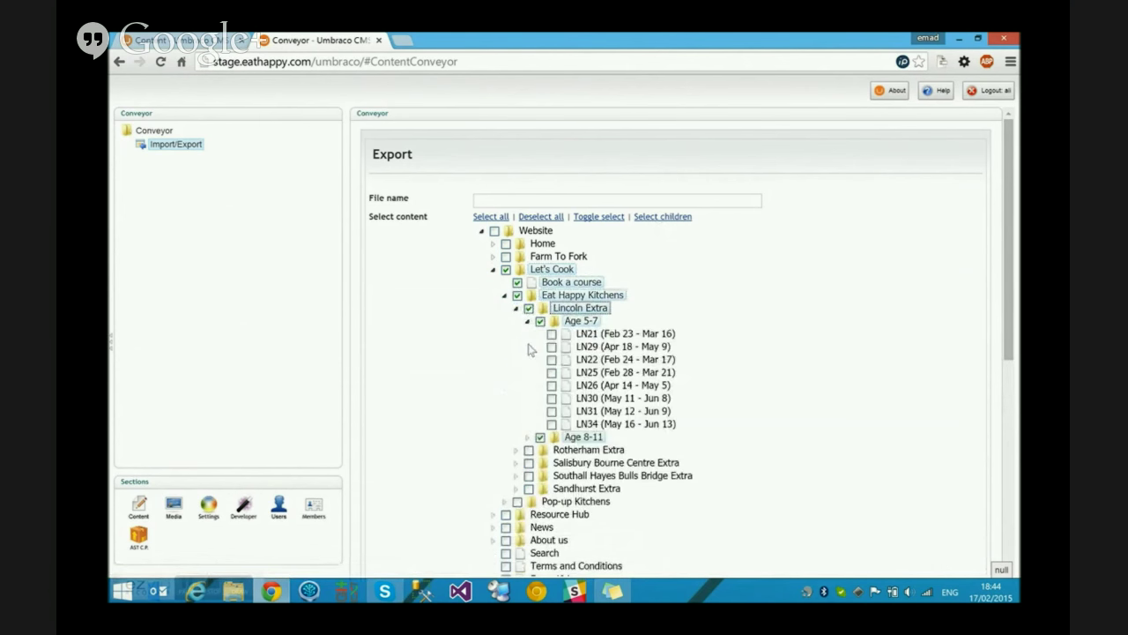
pyautogui.click(528, 437)
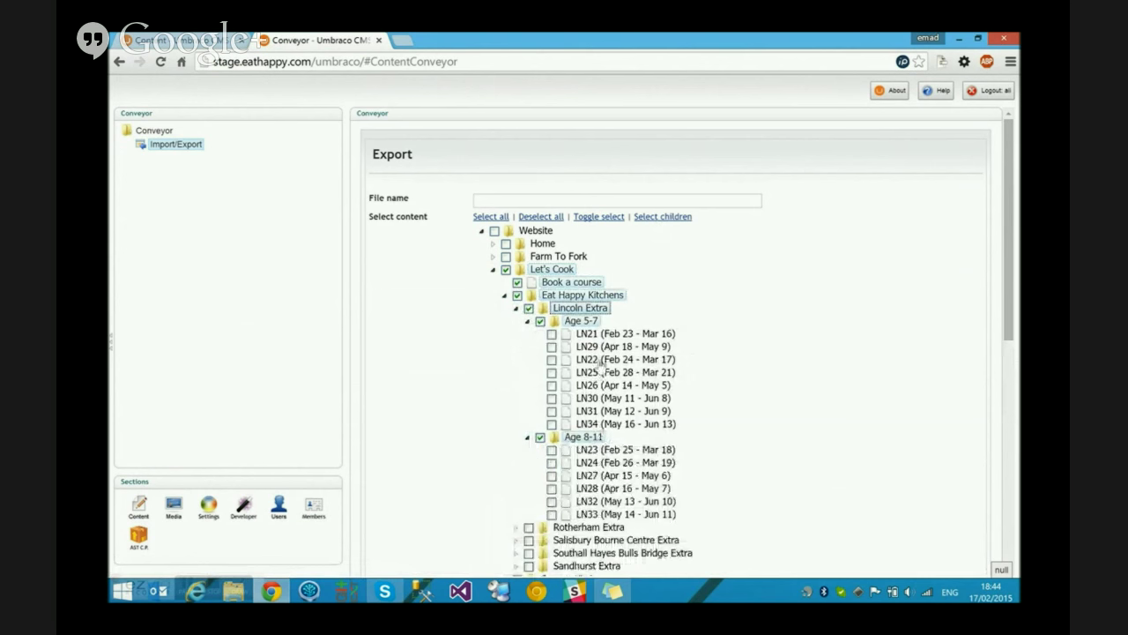
pyautogui.click(670, 216)
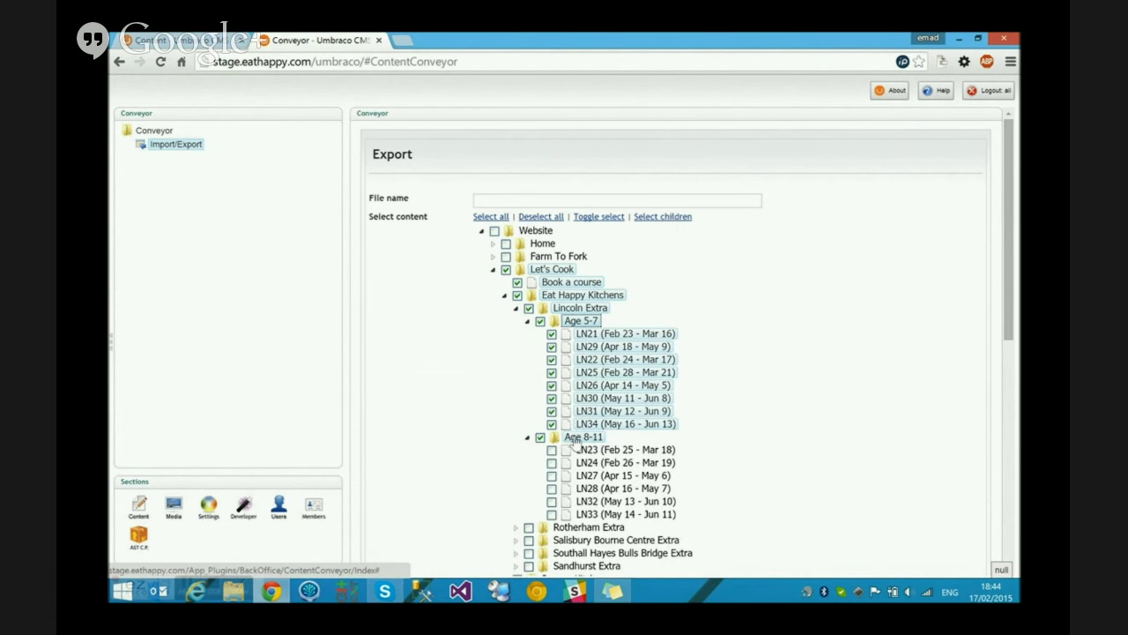
pyautogui.click(663, 216)
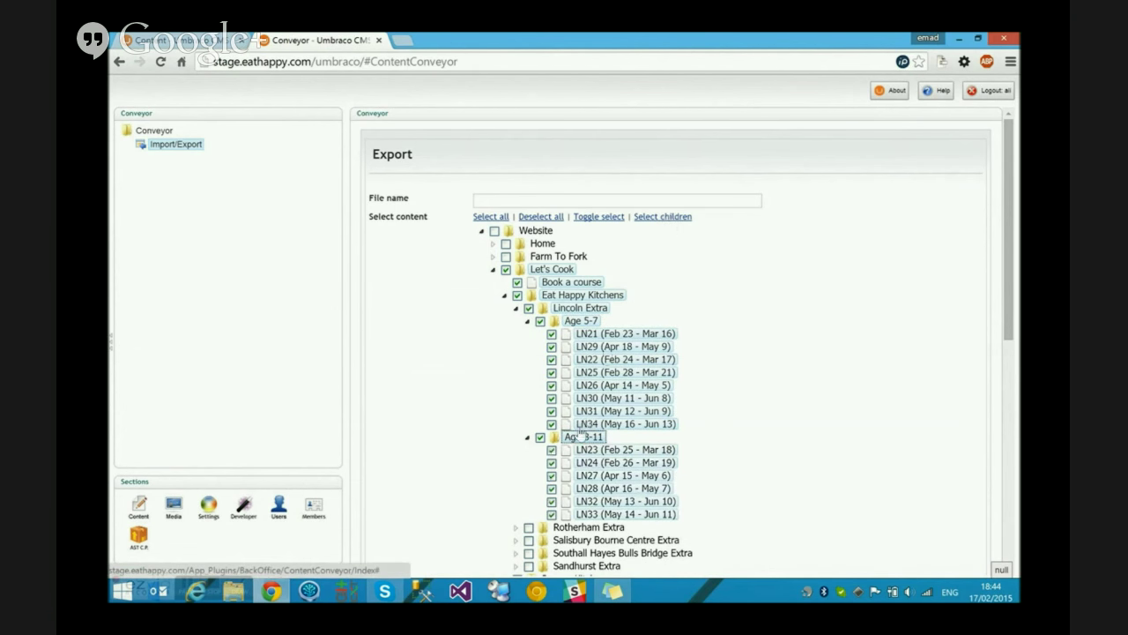
pyautogui.scroll(-1, 581, 432)
pyautogui.scroll(1, 580, 432)
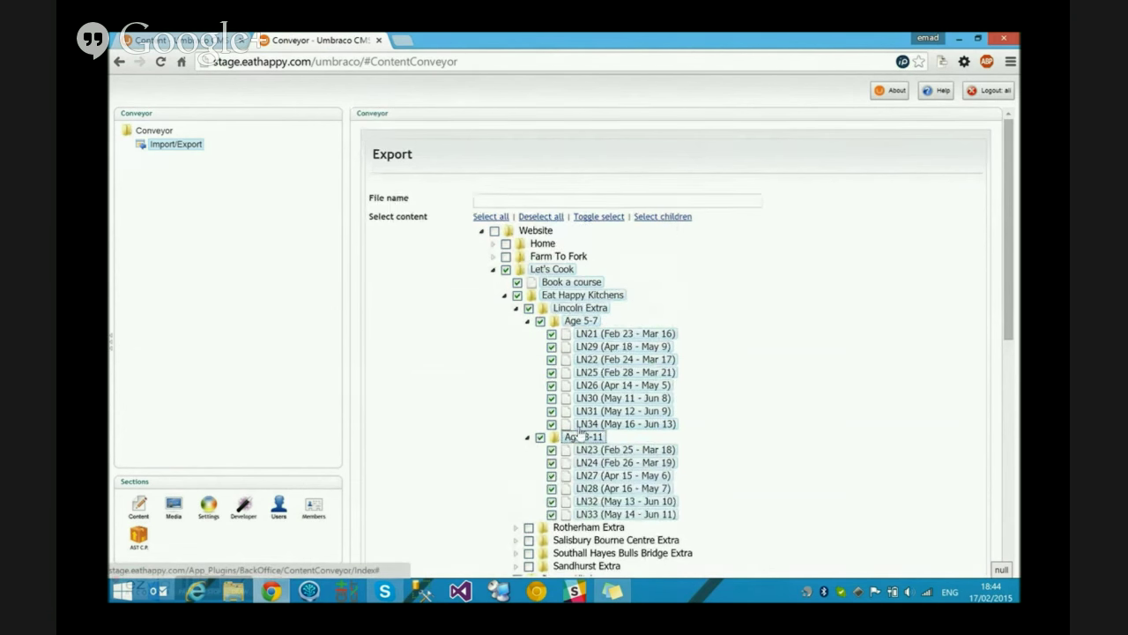
# Step: Add the Course Age Groups and Course Region nodes under Data to the export selection
pyautogui.click(492, 271)
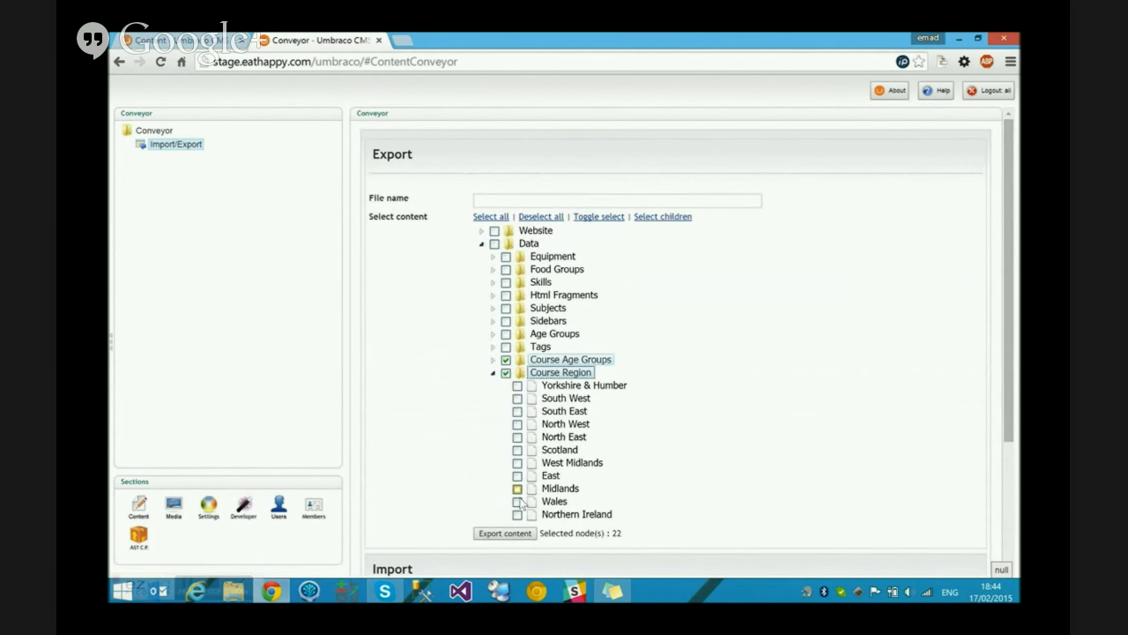
pyautogui.click(492, 372)
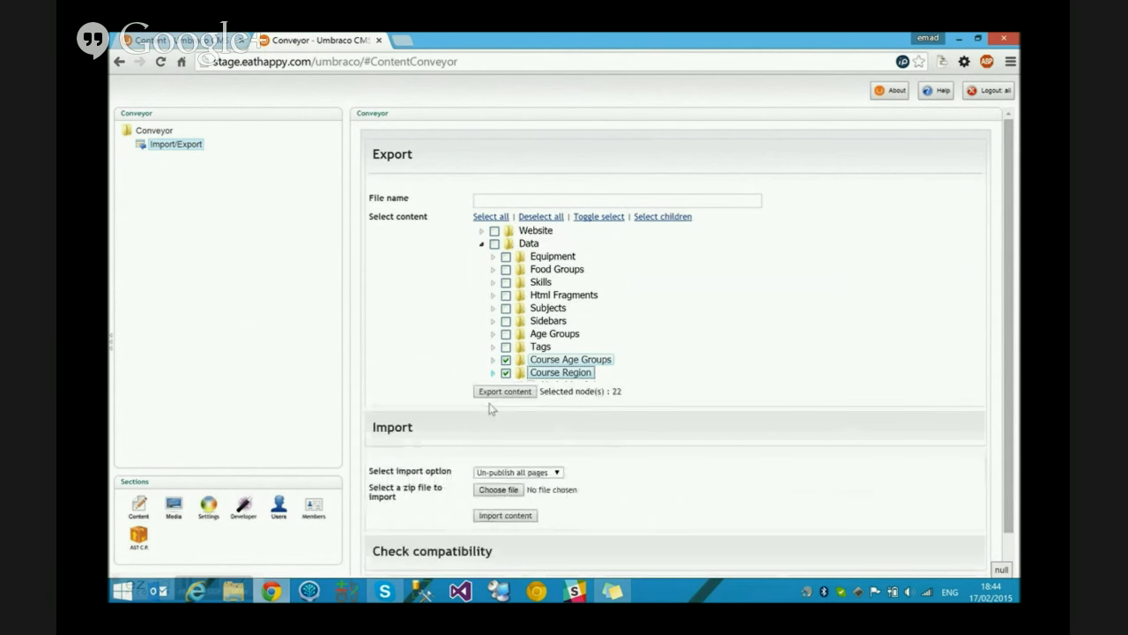
# Step: Name the export file "lincoln extra" and export the selected content
pyautogui.click(507, 199)
pyautogui.write('Lin')
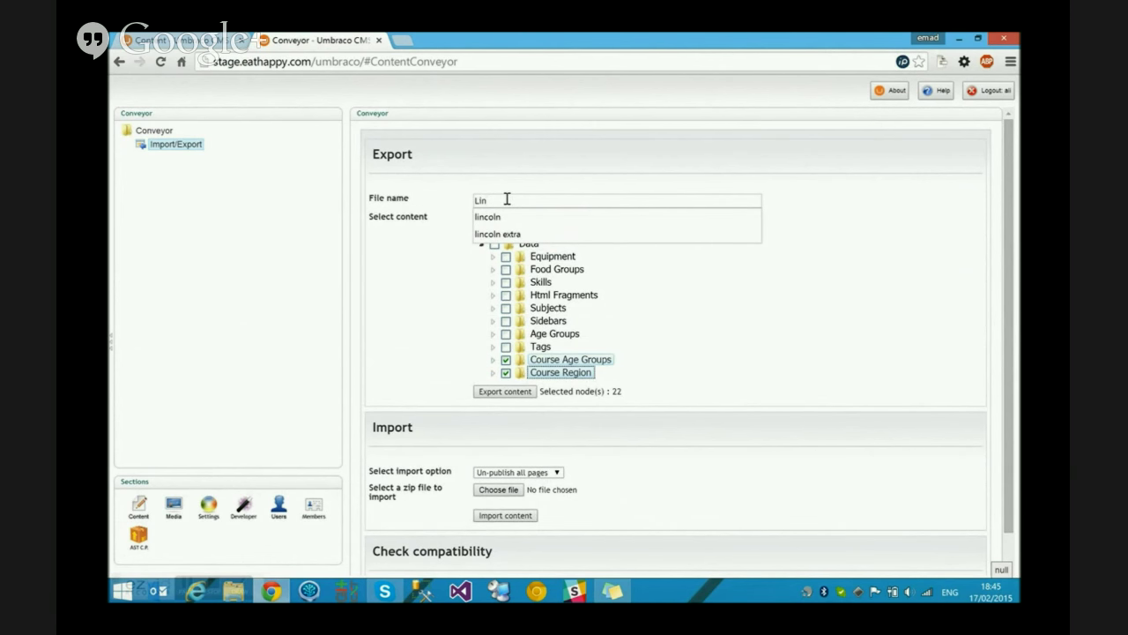
pyautogui.click(528, 234)
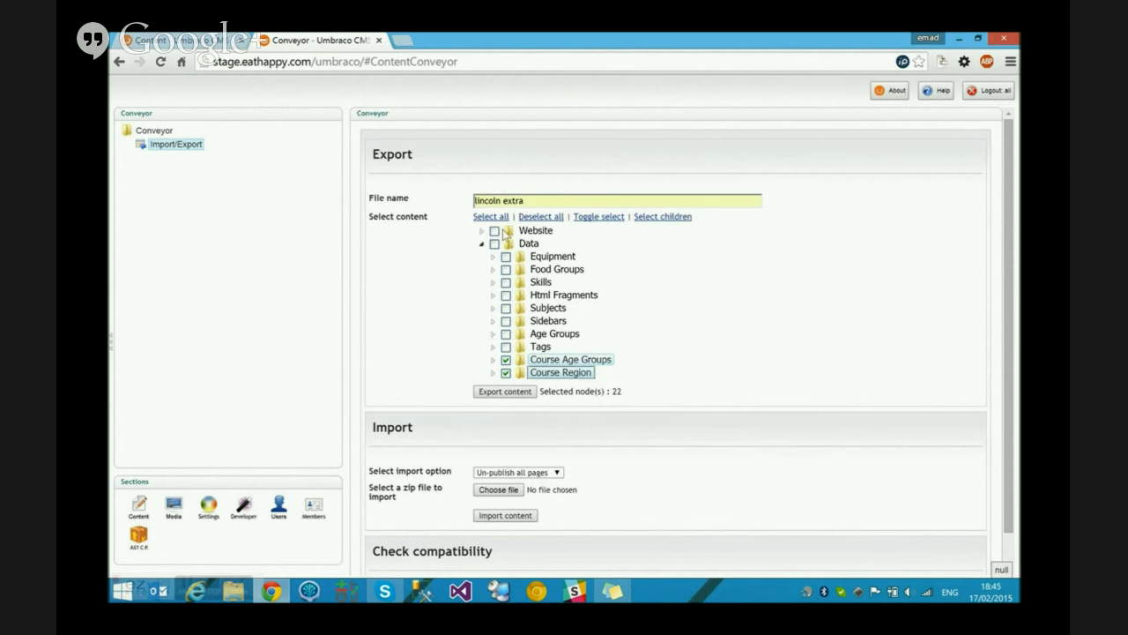
pyautogui.click(496, 392)
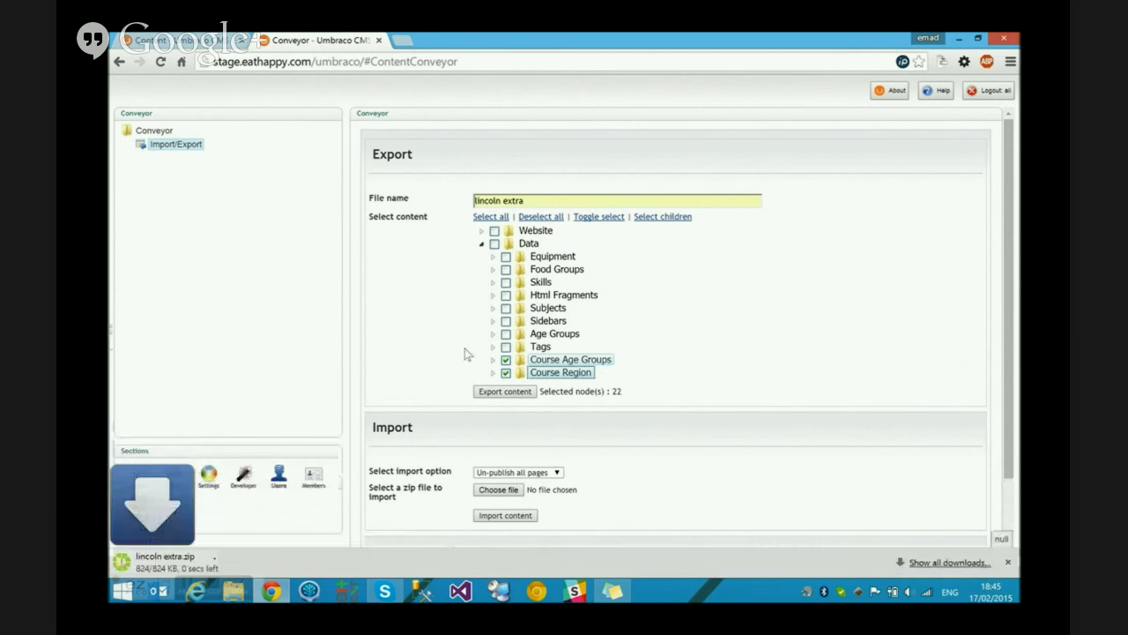
# Step: Examine the contents of the exported lincoln extra.zip, including its media folder, and return to the browser
pyautogui.click(212, 561)
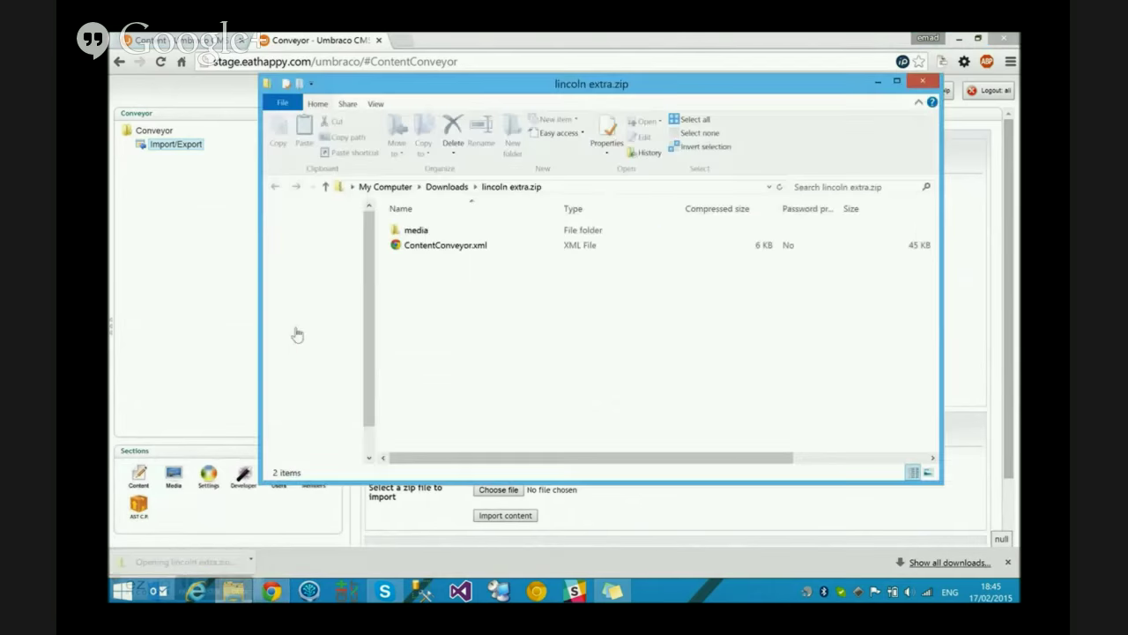
pyautogui.doubleClick(414, 234)
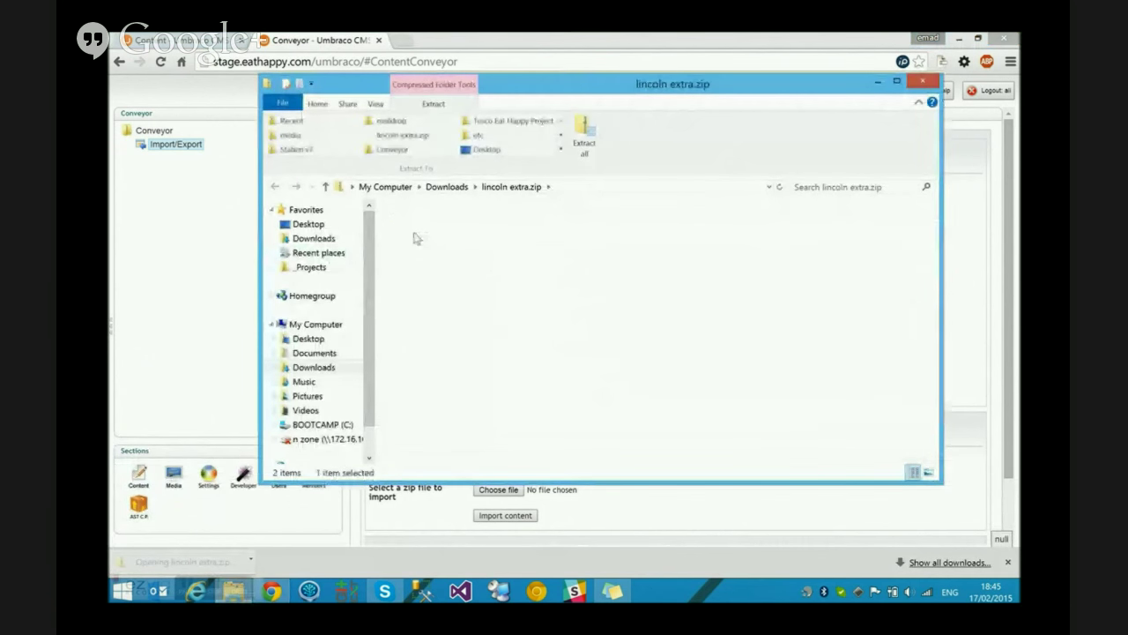
pyautogui.doubleClick(421, 244)
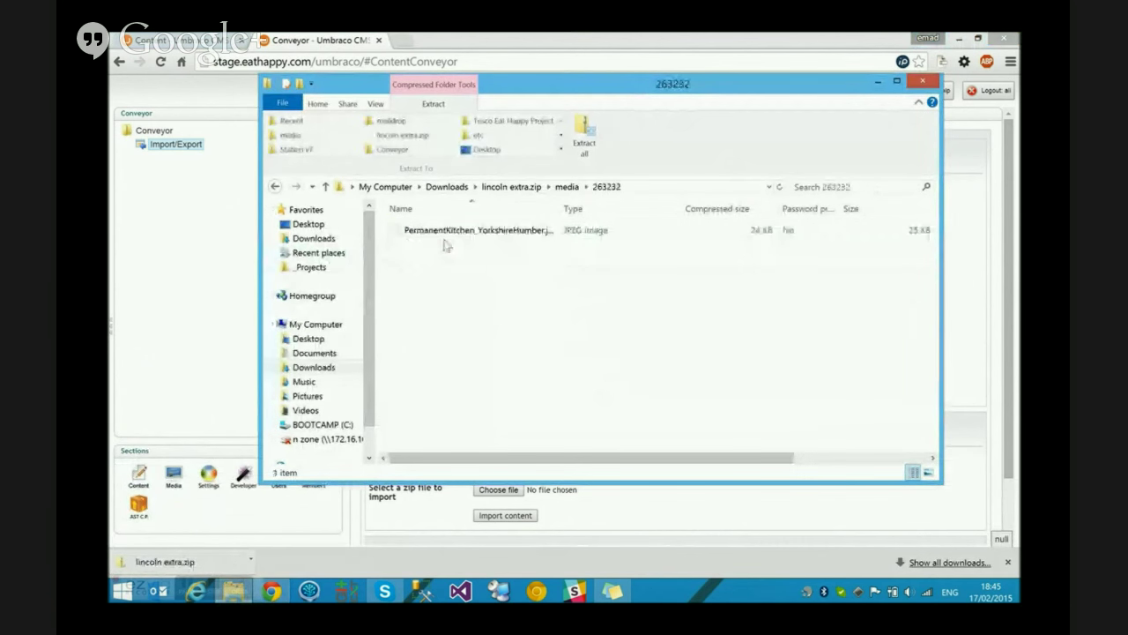
pyautogui.press('BackSpace')
pyautogui.press('BackSpace')
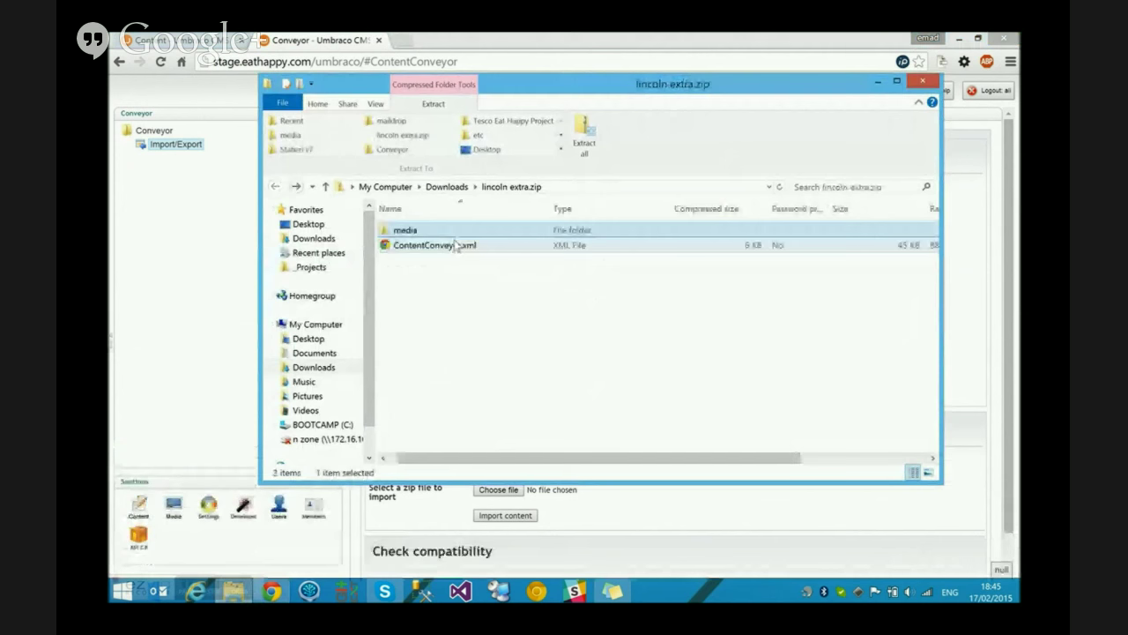
pyautogui.click(219, 282)
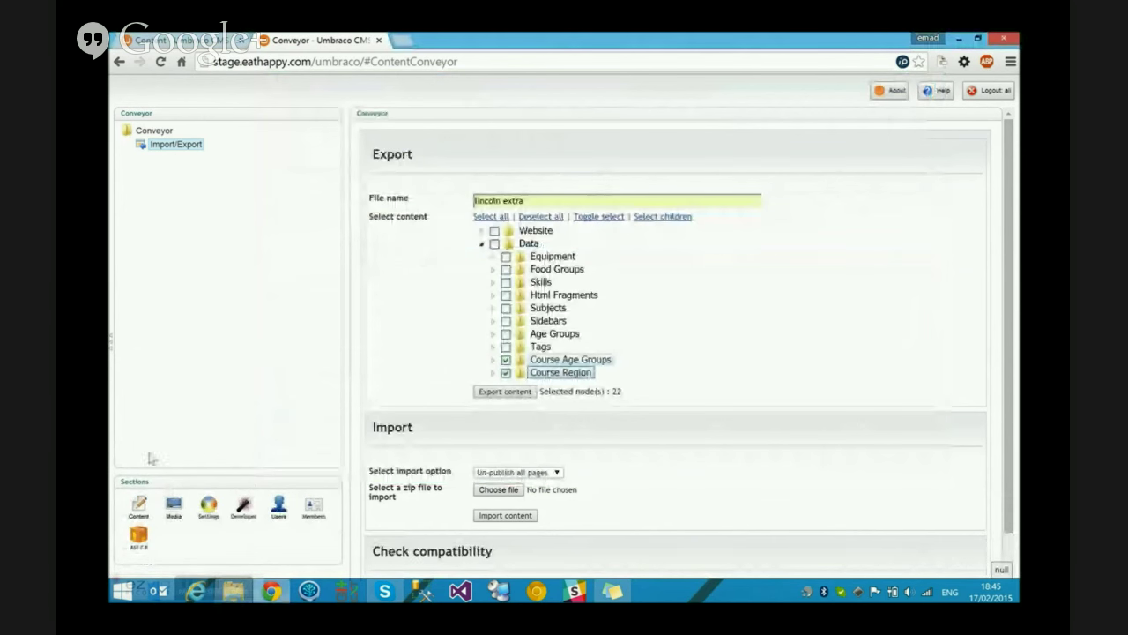
# Step: Check which nodes exist under Data and Website in the dev site's content tree
pyautogui.click(176, 40)
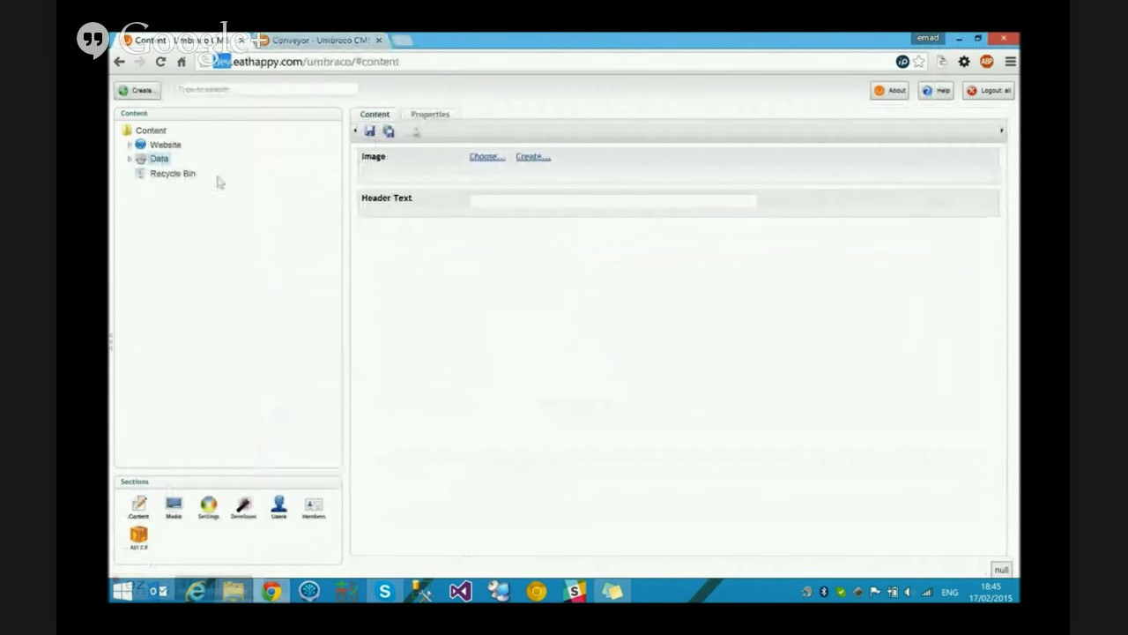
pyautogui.click(129, 159)
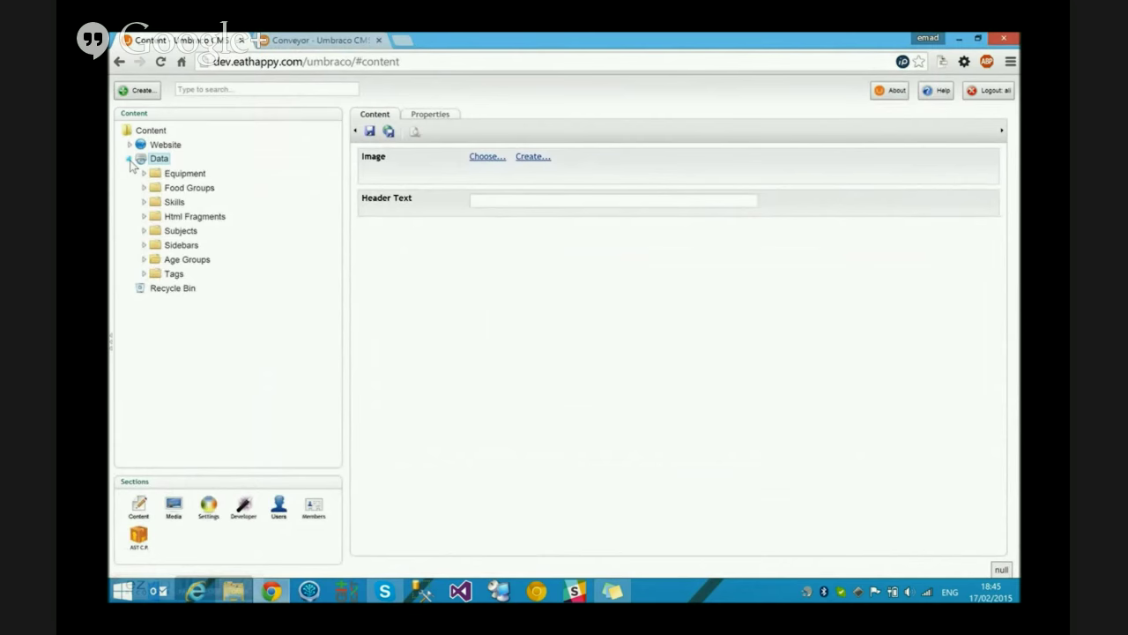
pyautogui.click(129, 158)
pyautogui.click(129, 145)
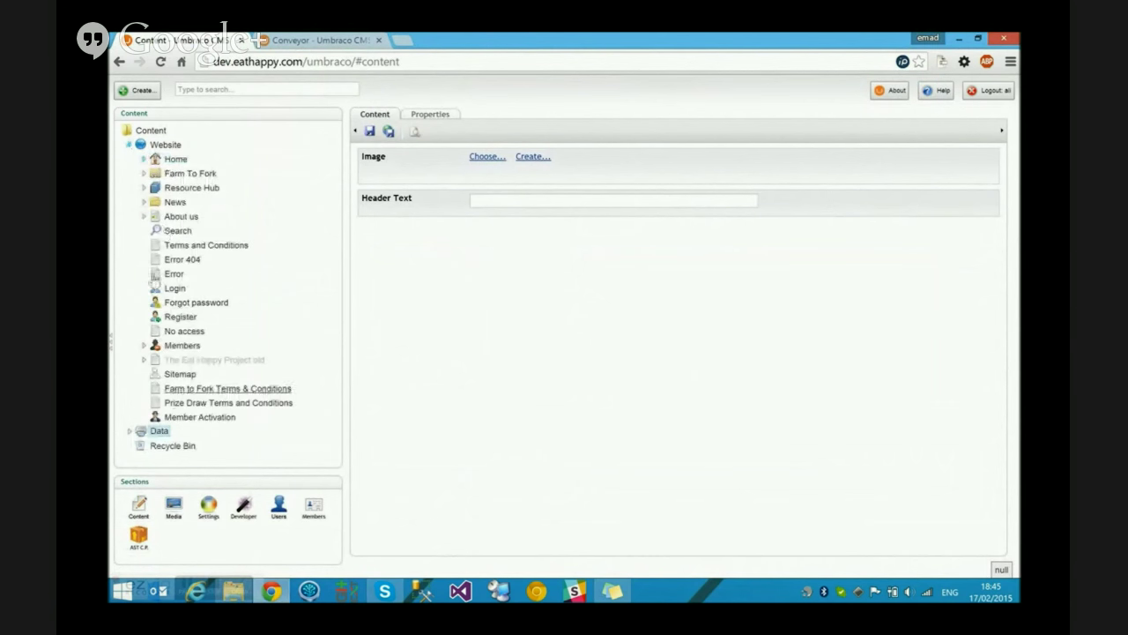
pyautogui.click(130, 144)
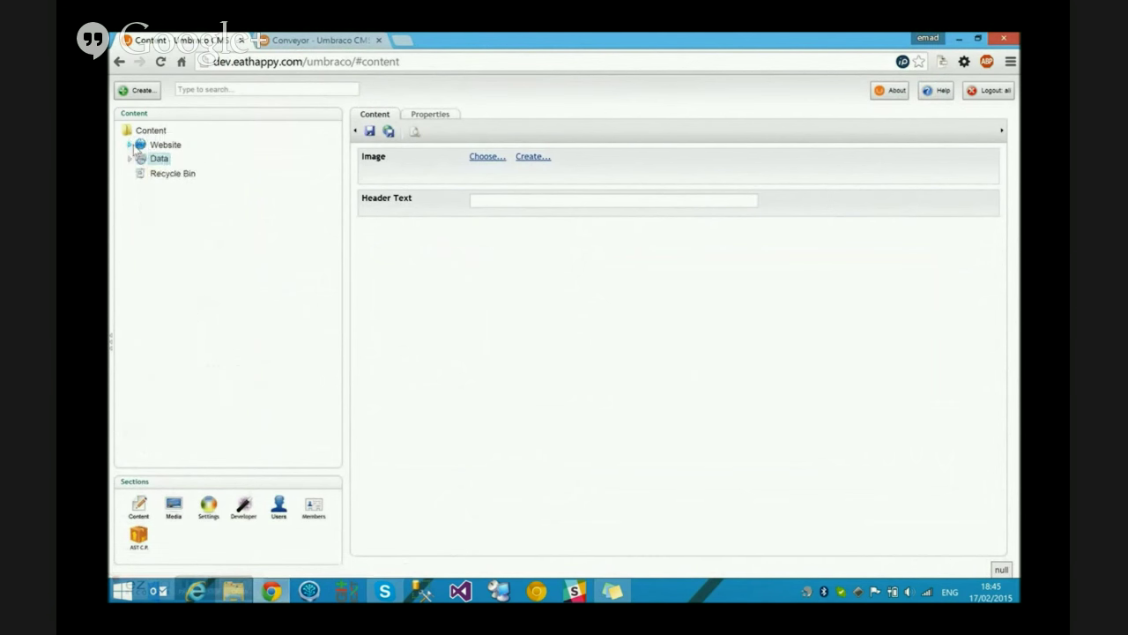
# Step: Open Conveyor's Import/Export page on the dev site
pyautogui.click(141, 533)
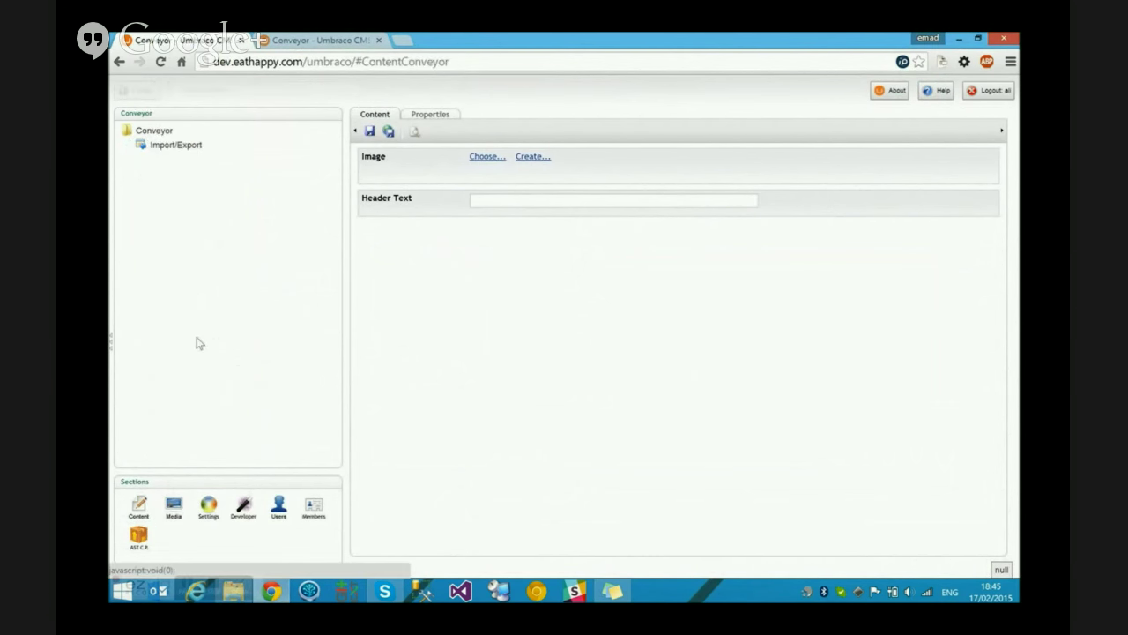
pyautogui.click(177, 146)
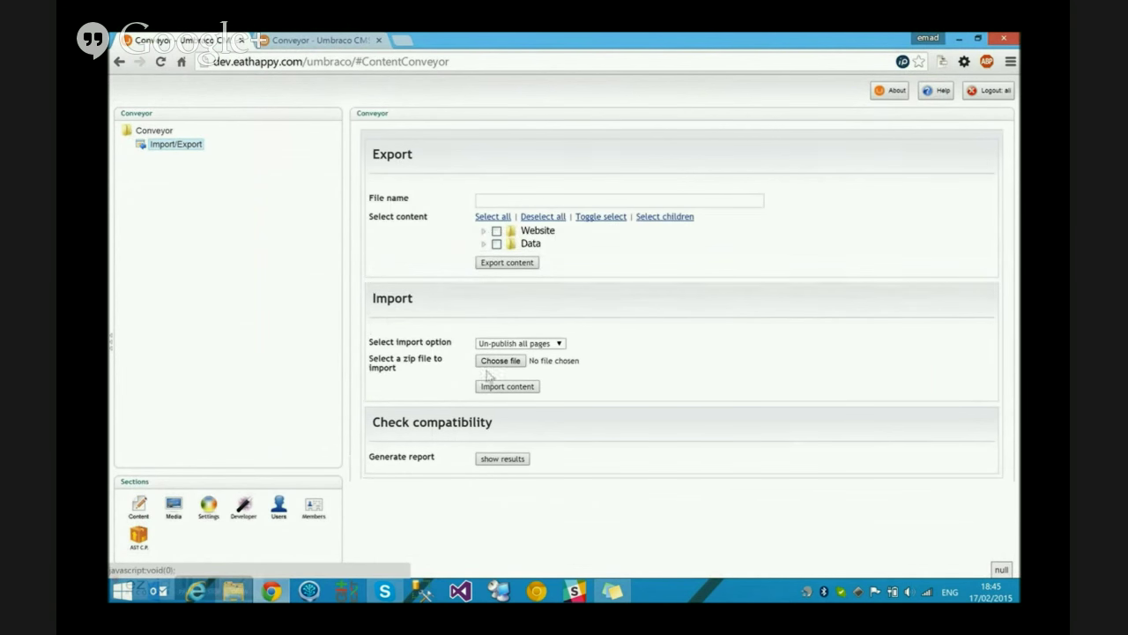
# Step: Import lincoln extra.zip into the dev site with the import option "Same as origin"
pyautogui.click(516, 342)
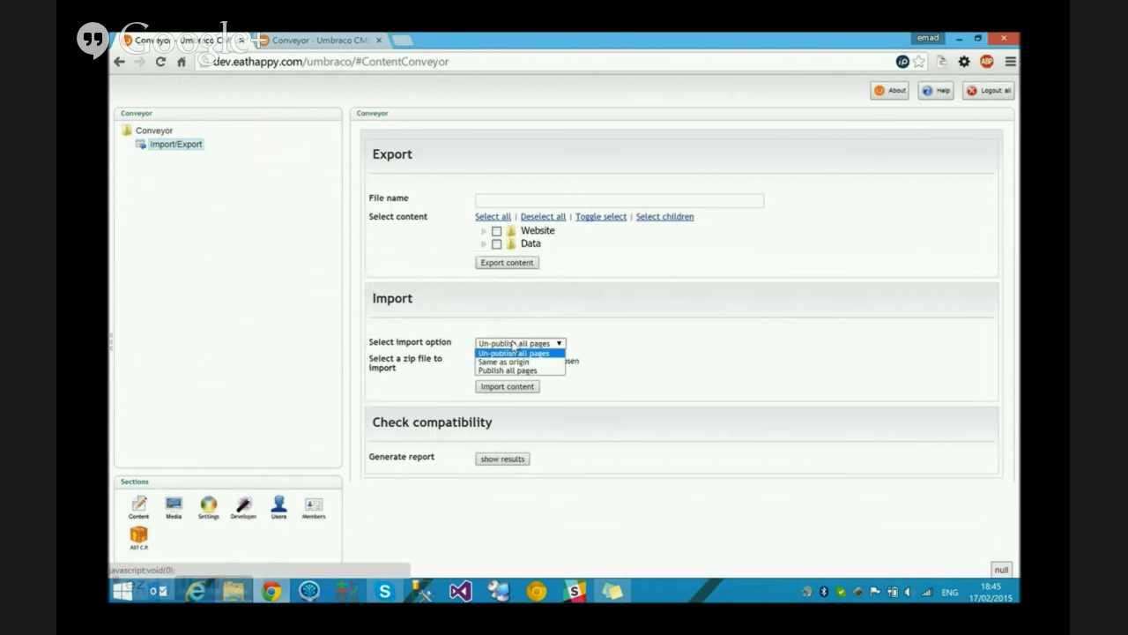
pyautogui.click(505, 362)
pyautogui.click(516, 366)
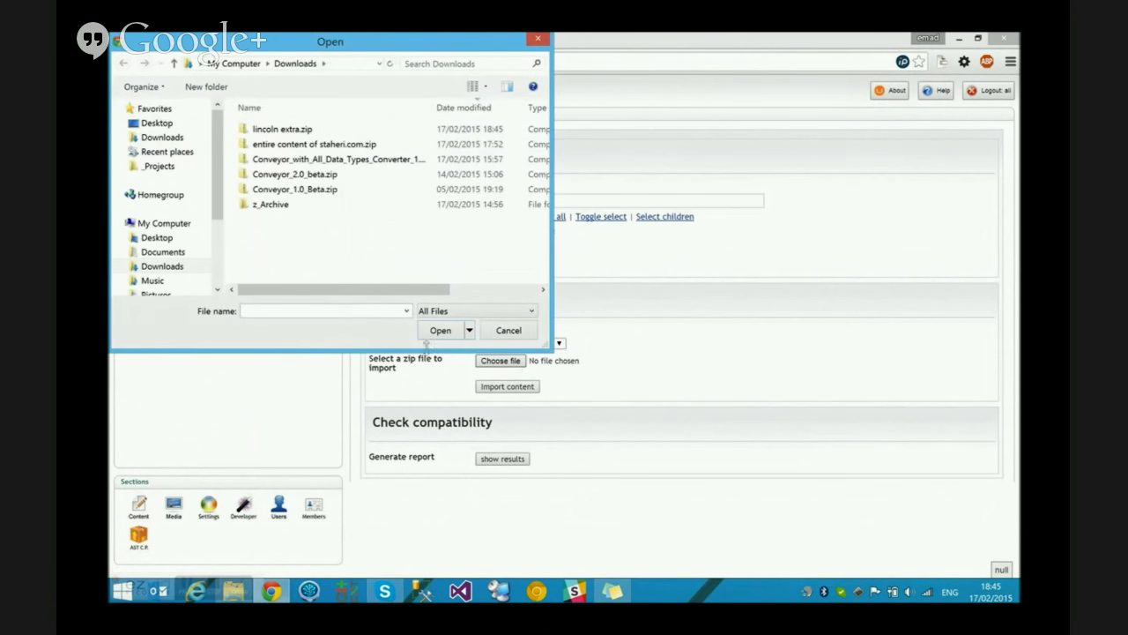
pyautogui.click(282, 132)
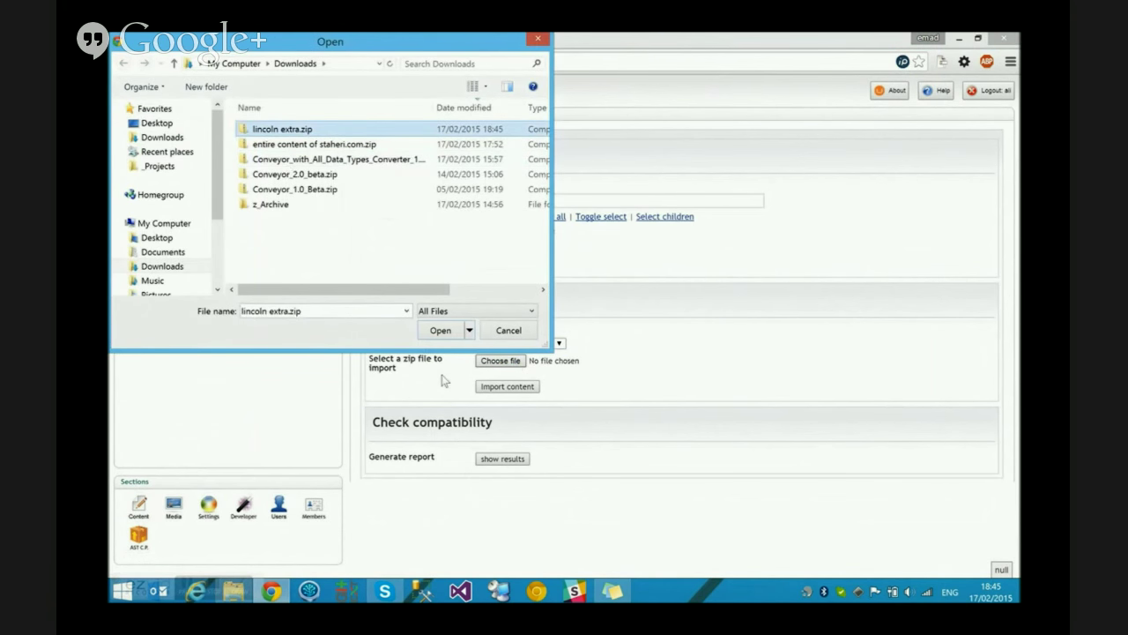
pyautogui.click(440, 341)
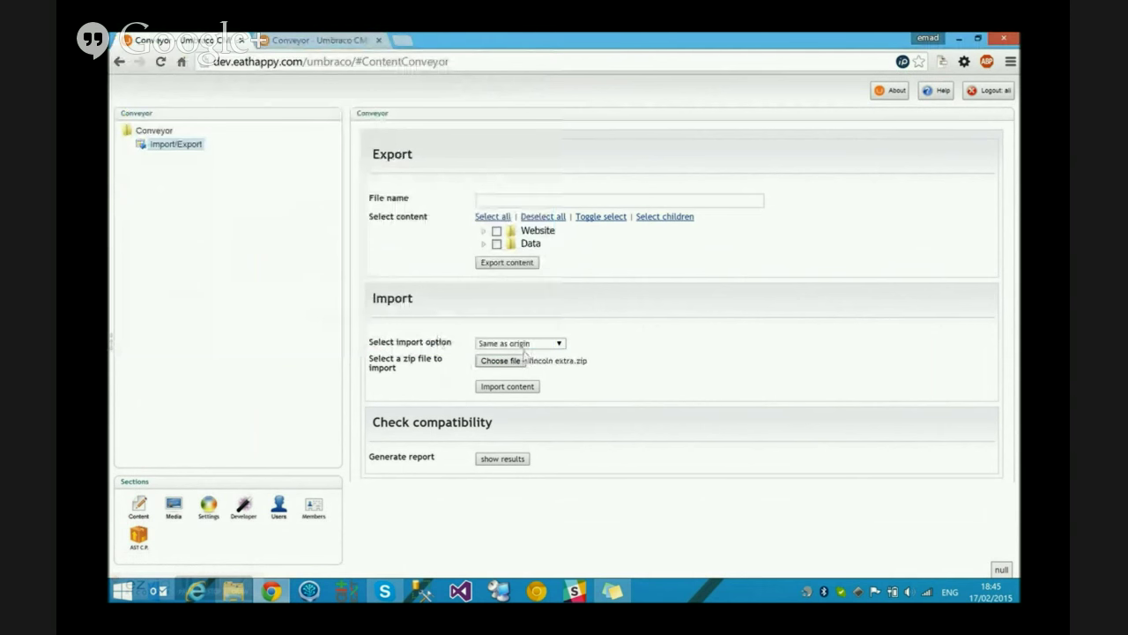
pyautogui.click(508, 393)
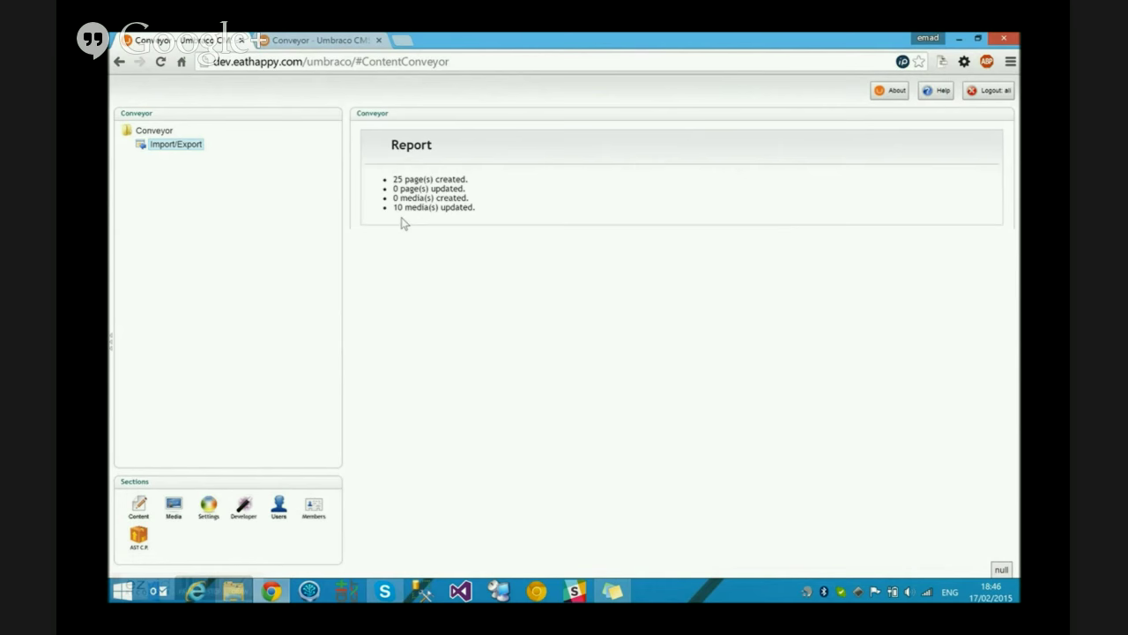
# Step: Reload the dev site's content tree and examine the Course Age Groups and Course Region nodes under Data
pyautogui.click(141, 509)
pyautogui.rightClick(147, 131)
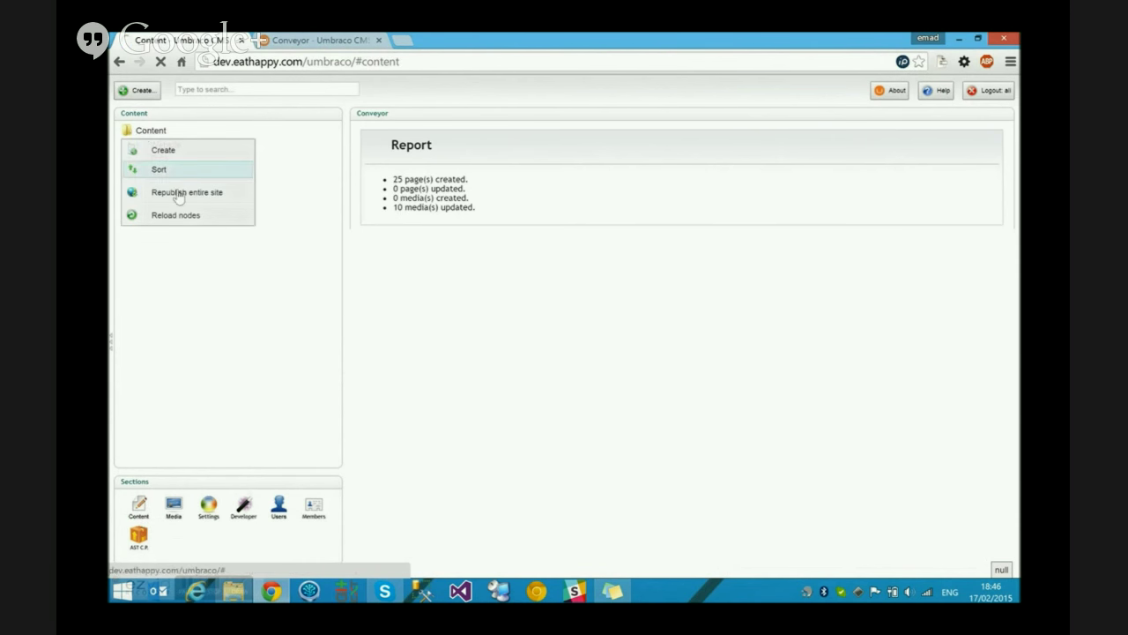
pyautogui.click(181, 214)
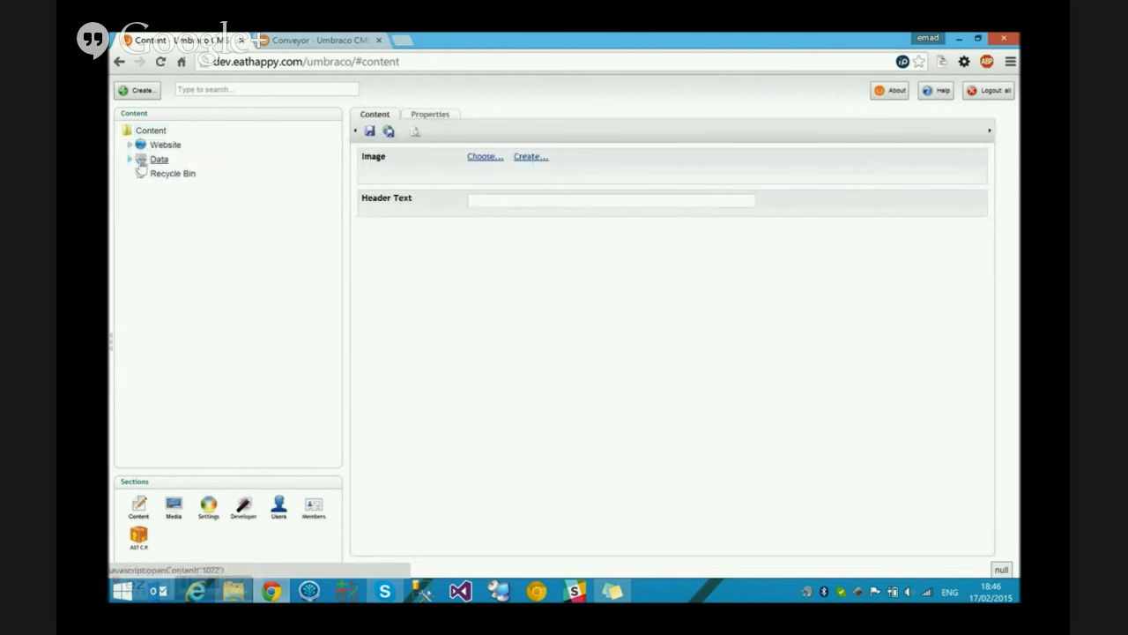
pyautogui.click(134, 161)
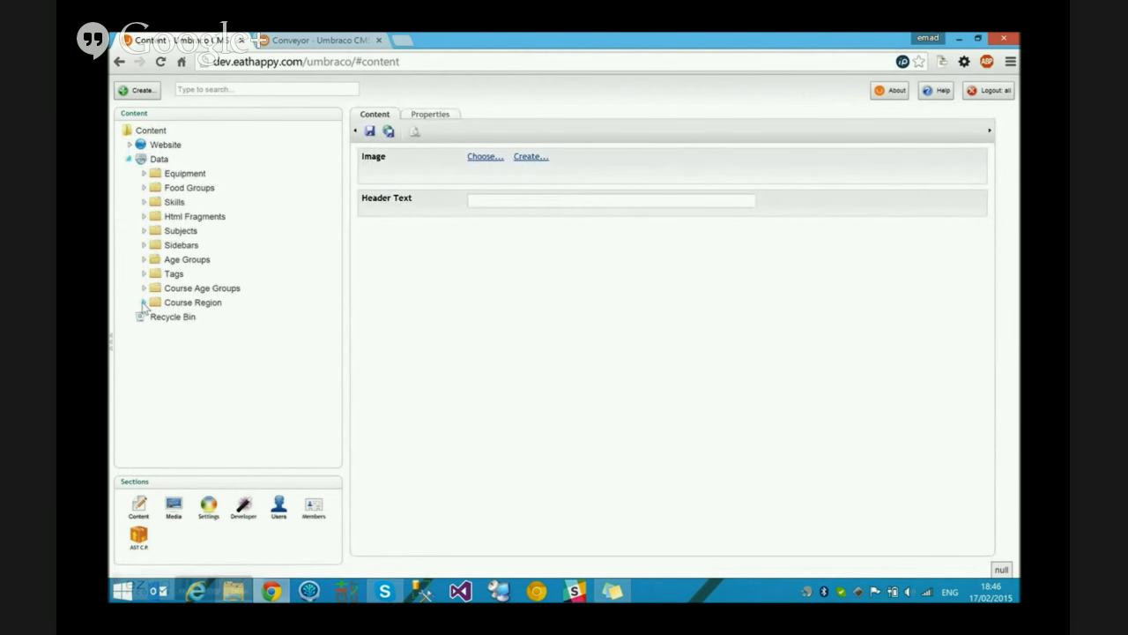
pyautogui.click(143, 302)
pyautogui.click(142, 288)
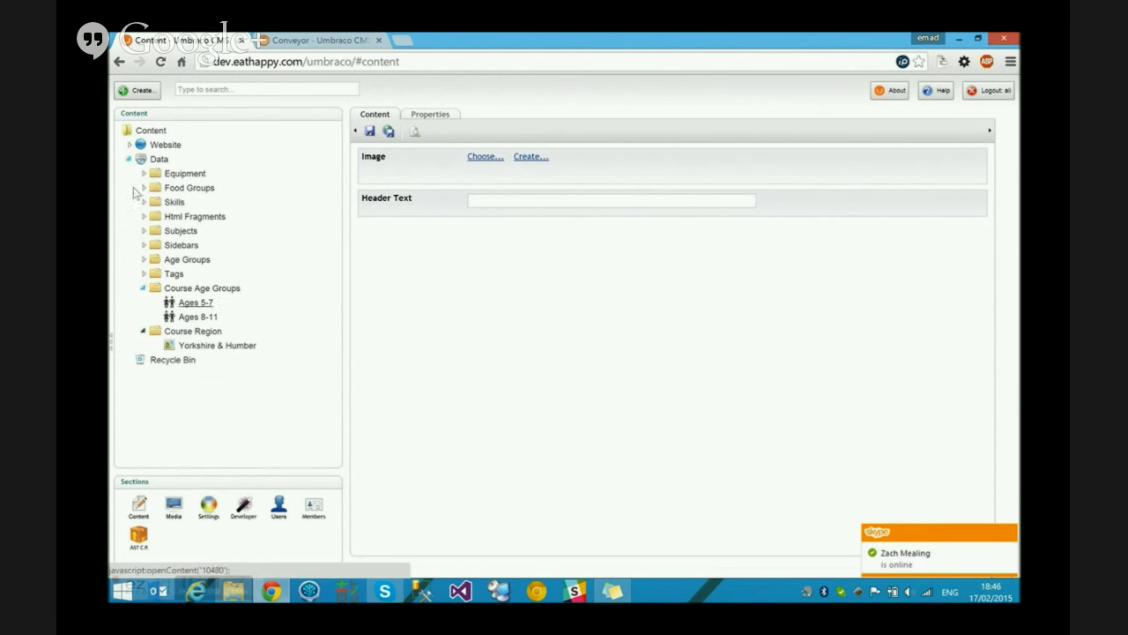
pyautogui.click(129, 160)
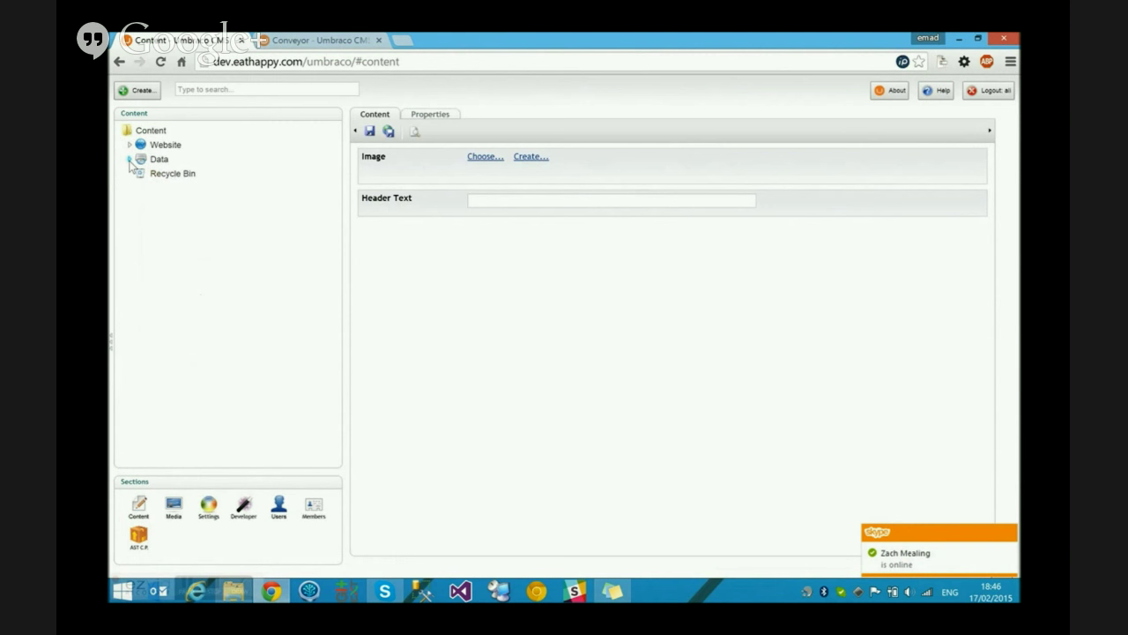
# Step: Examine the imported Lincoln Extra node and its age folders under Website > Let's Cook > Eat Happy Kitchens
pyautogui.click(129, 145)
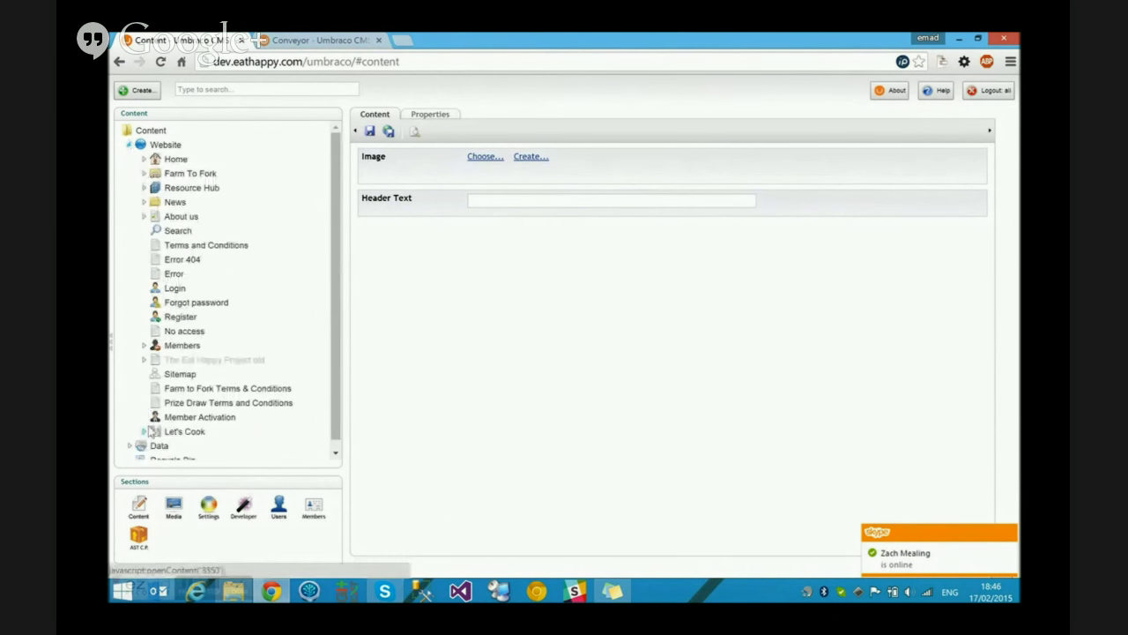
pyautogui.click(144, 431)
pyautogui.scroll(-1, 212, 435)
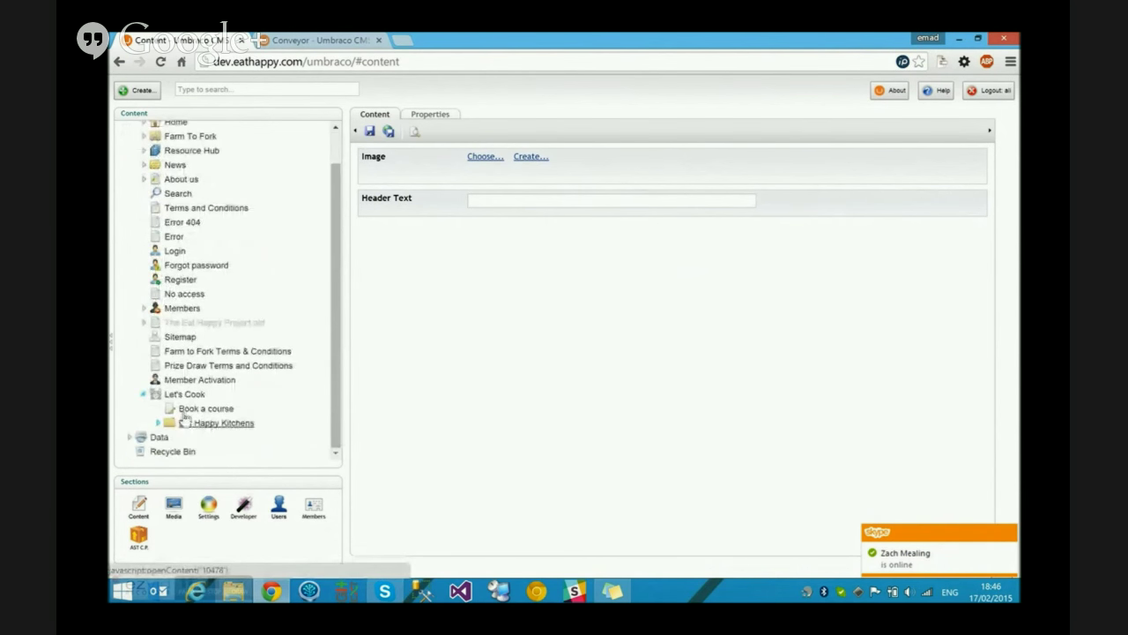
pyautogui.click(156, 409)
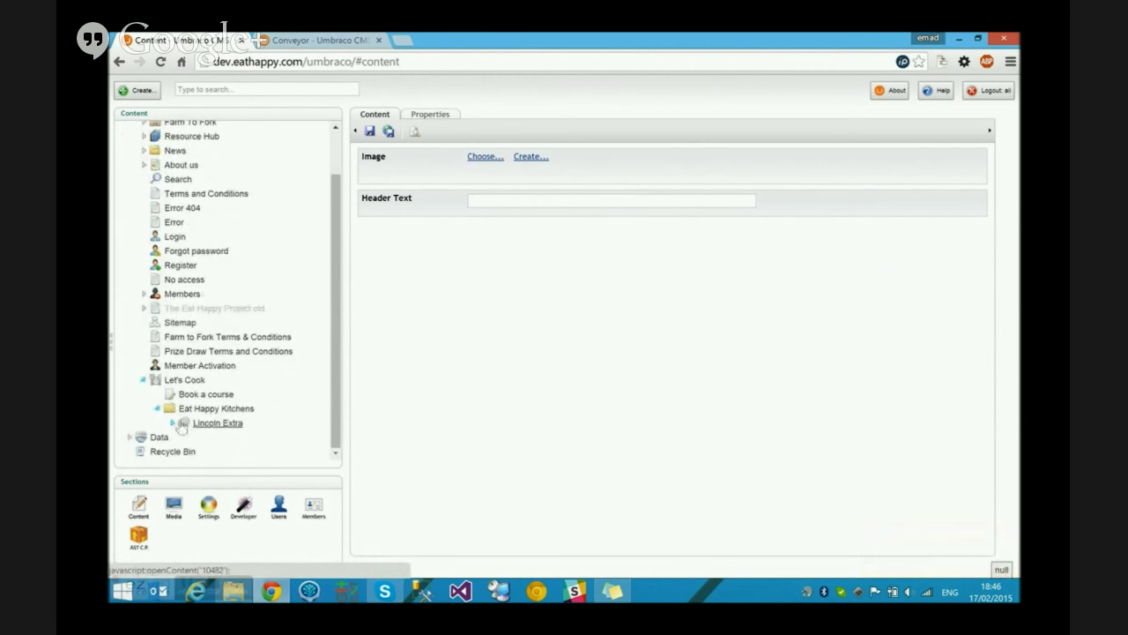
pyautogui.click(174, 423)
pyautogui.scroll(-1, 220, 409)
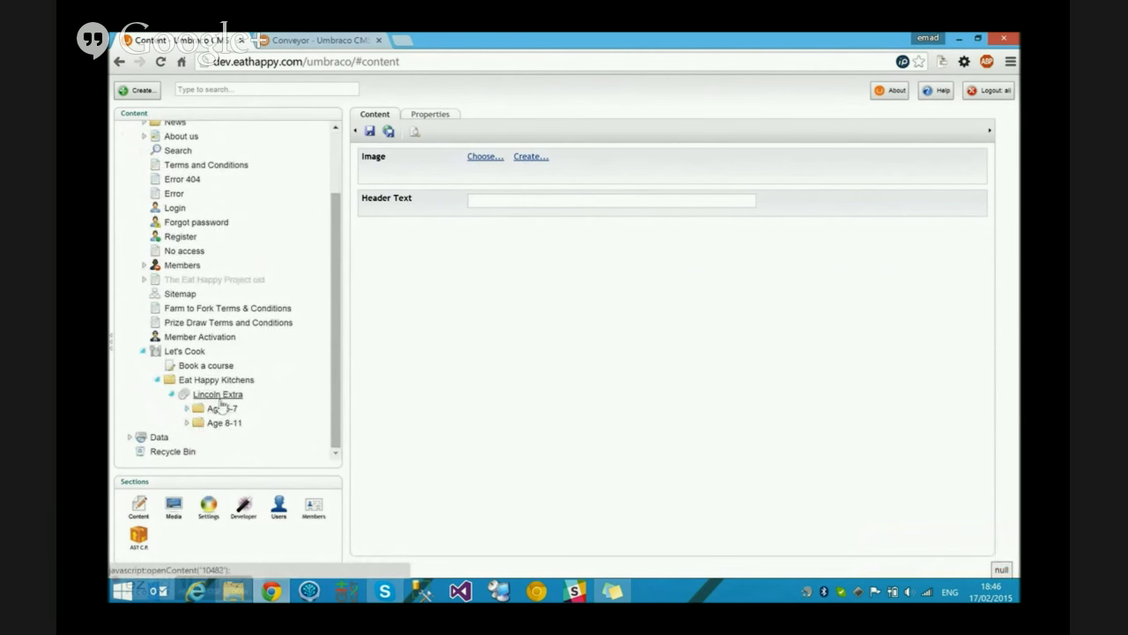
pyautogui.click(219, 393)
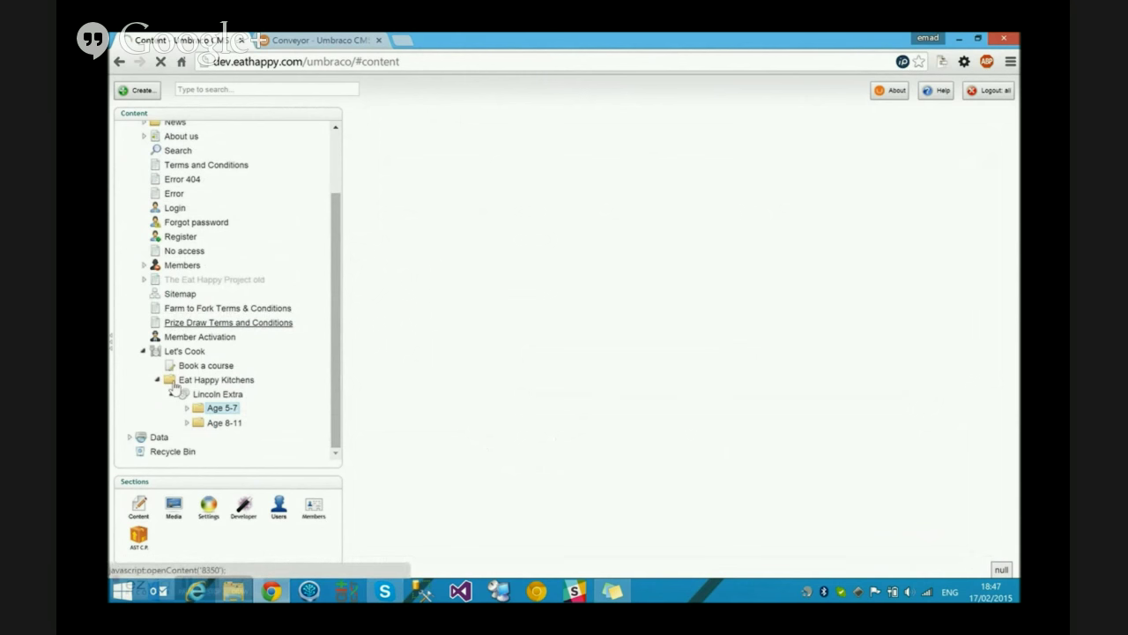
pyautogui.press('space')
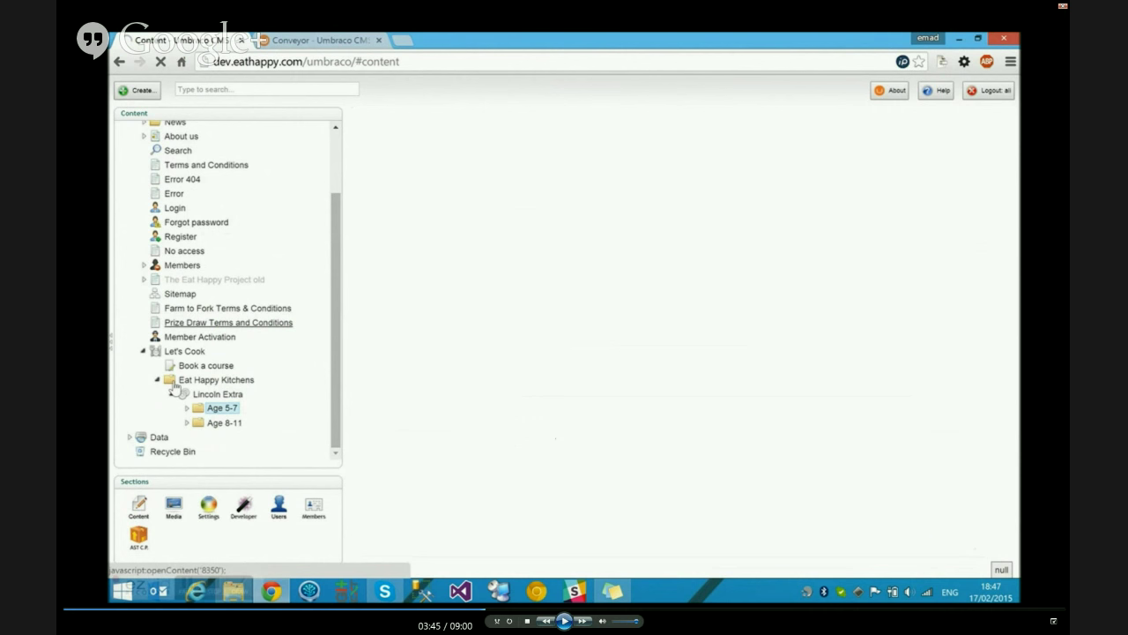
pyautogui.click(175, 392)
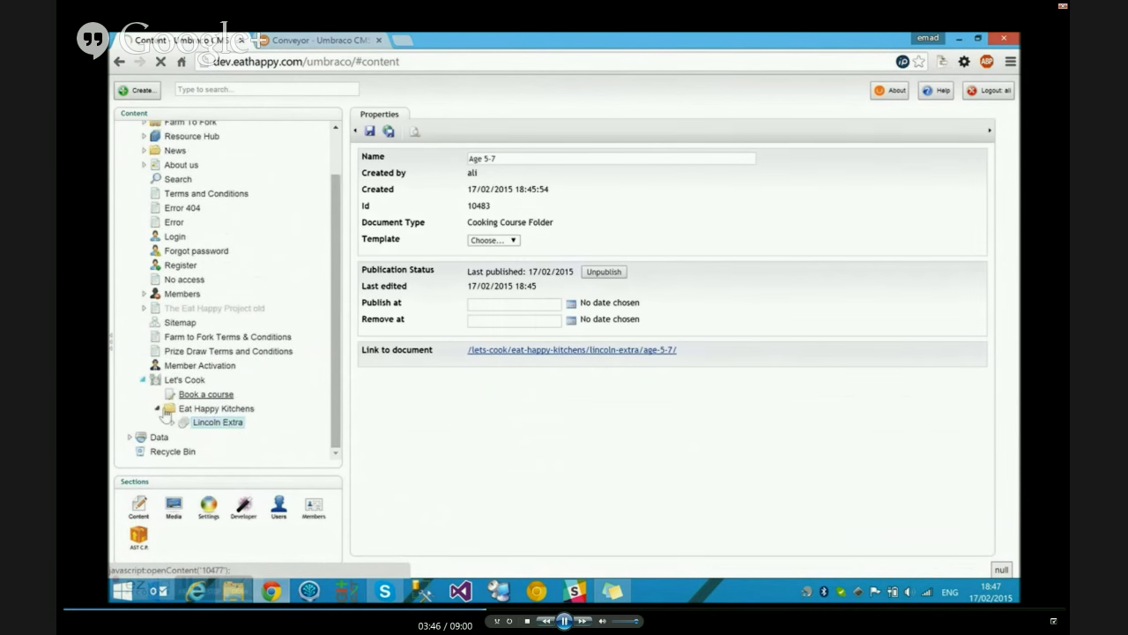
pyautogui.click(159, 410)
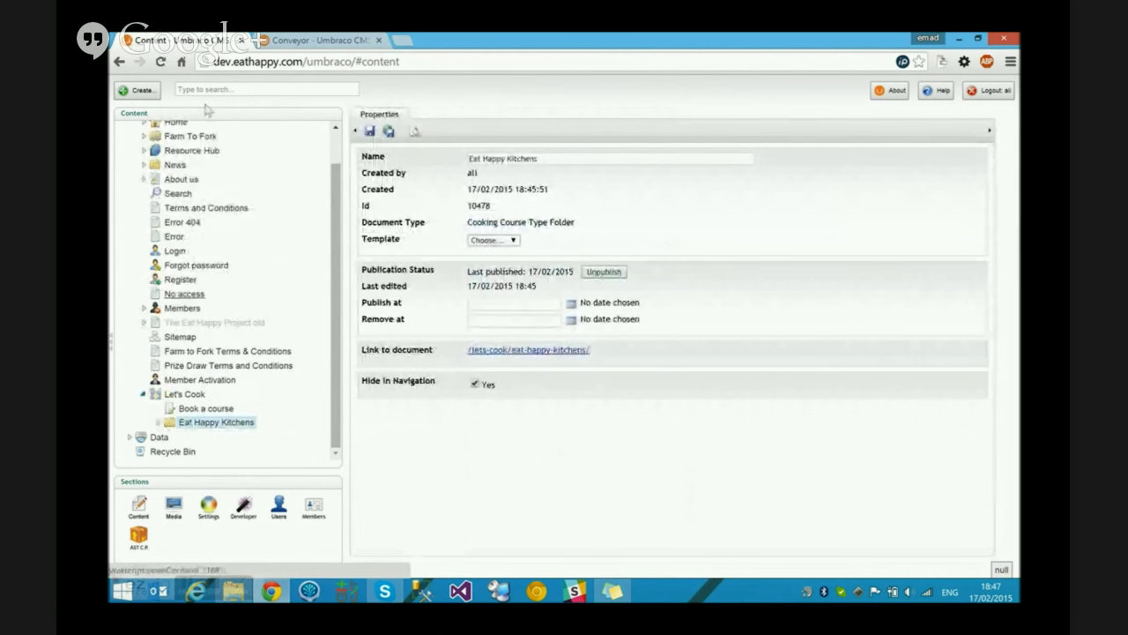
# Step: Reload the stage site's Conveyor page and expand Course Age Groups and Course Region under Data in the export tree
pyautogui.click(316, 40)
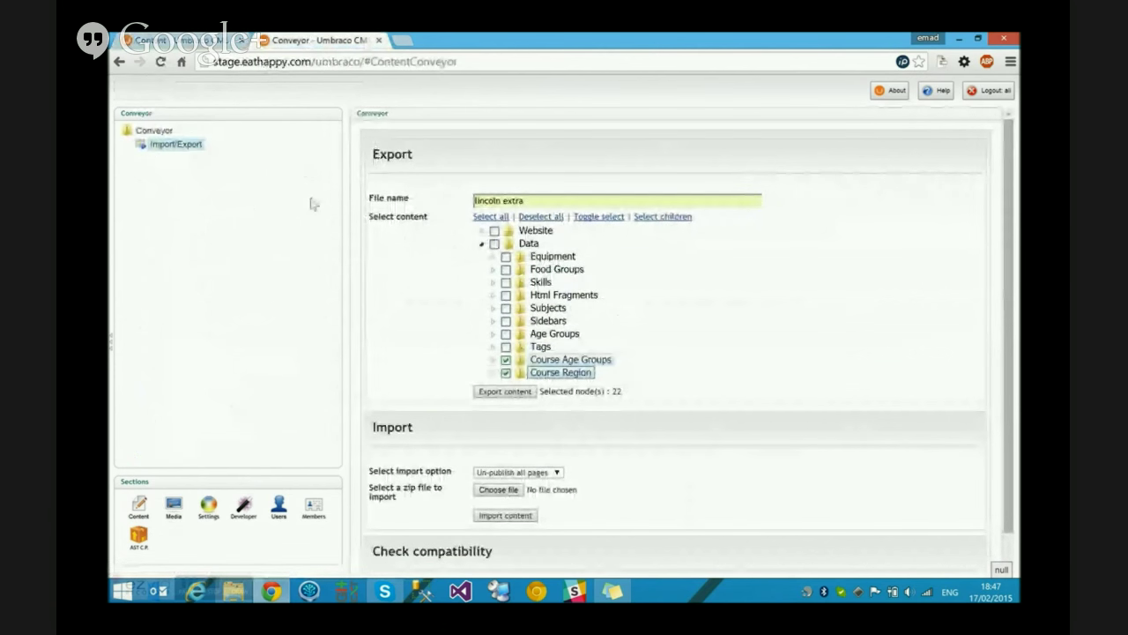
pyautogui.press('F5')
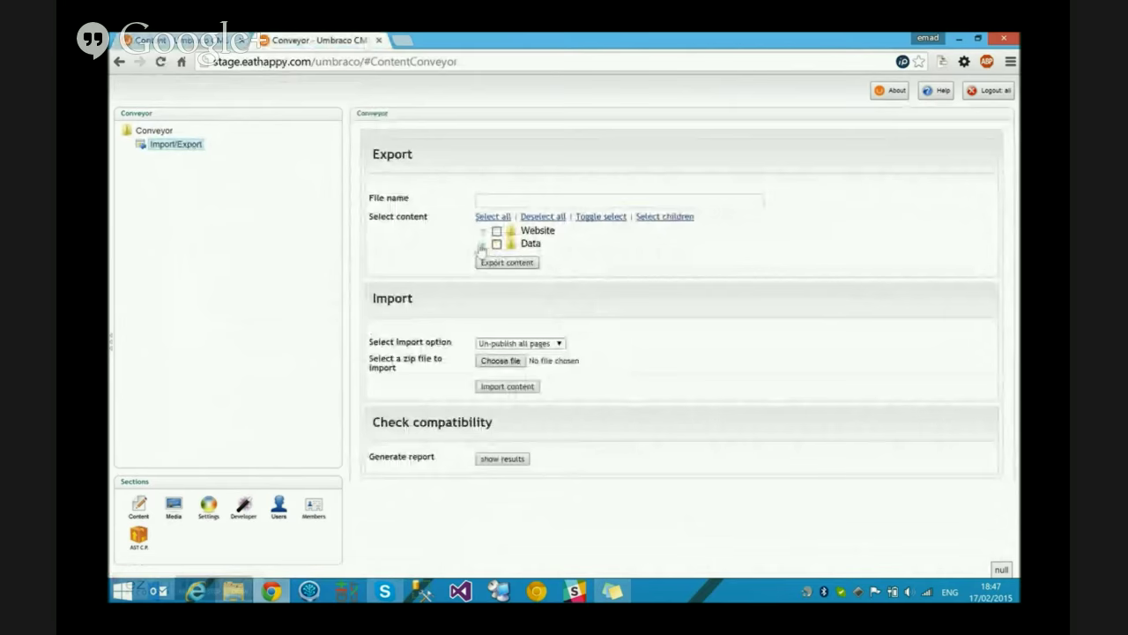
pyautogui.click(482, 244)
pyautogui.click(506, 360)
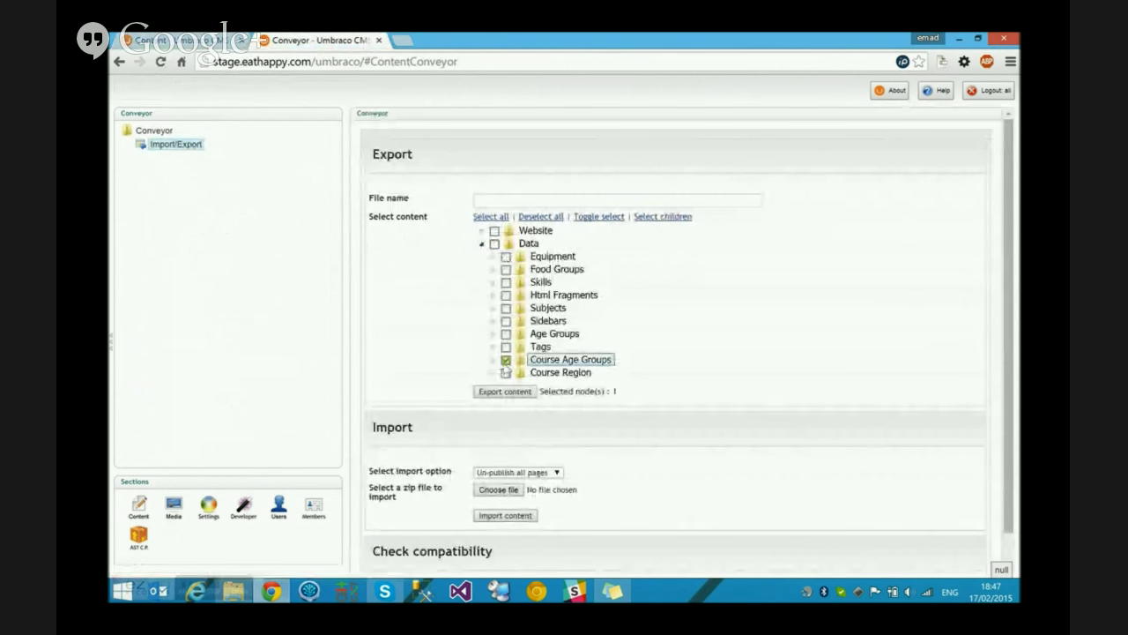
pyautogui.click(506, 373)
pyautogui.click(492, 359)
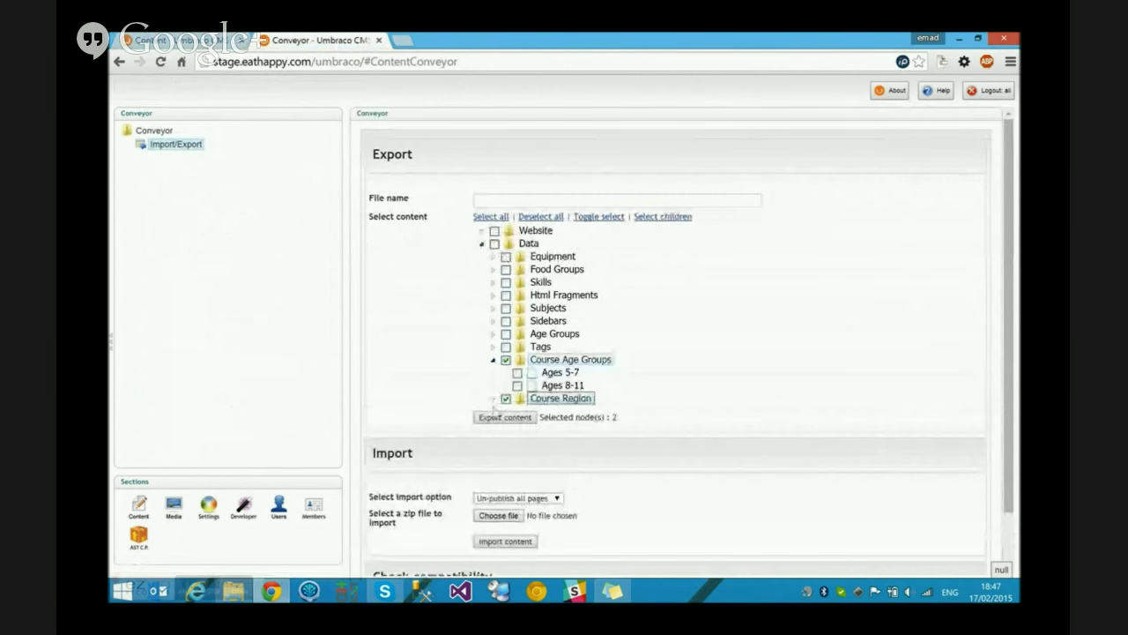
pyautogui.click(492, 399)
# Step: Select all children of Course Age Groups and Course Region for export, leaving both parent folders unselected
pyautogui.click(506, 359)
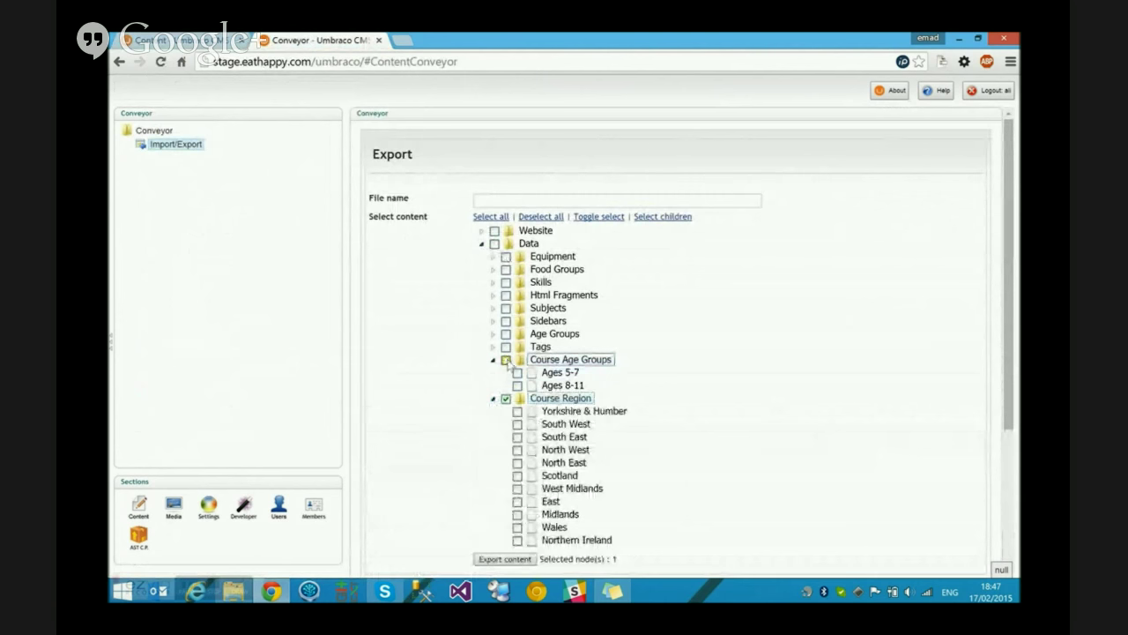
pyautogui.click(557, 364)
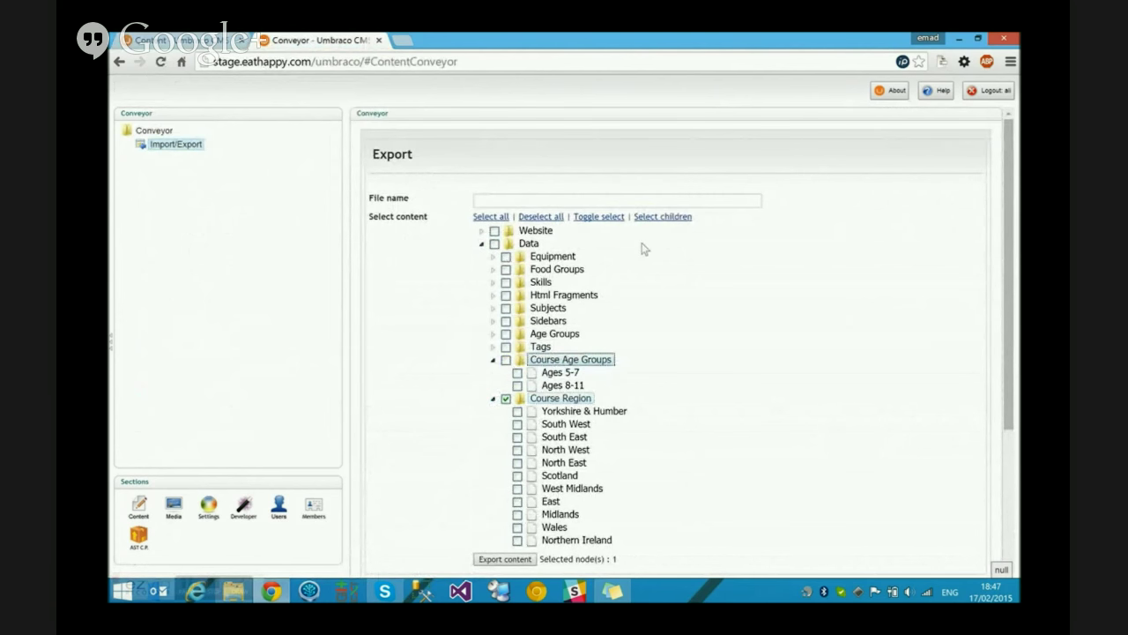
pyautogui.click(657, 221)
pyautogui.click(546, 398)
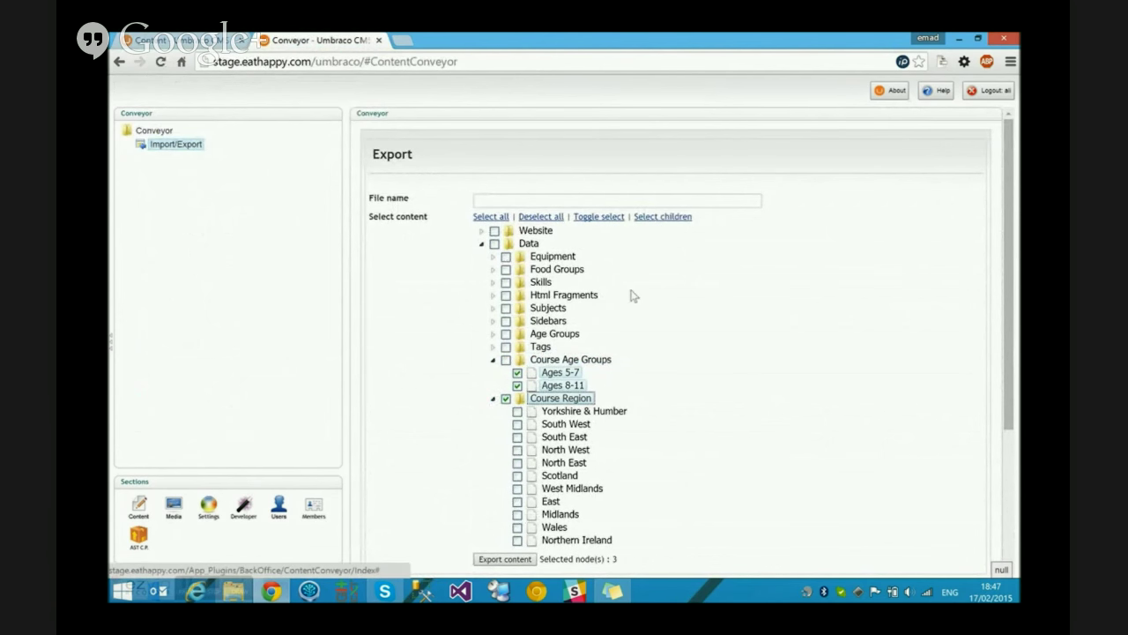
pyautogui.click(657, 217)
pyautogui.click(506, 398)
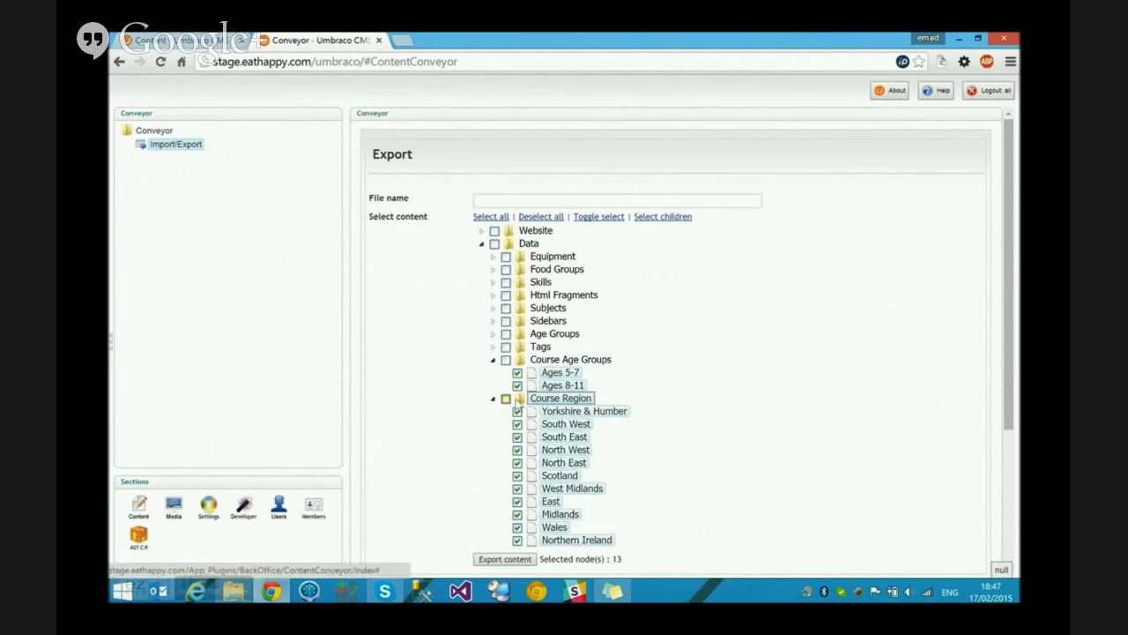
pyautogui.scroll(-1, 540, 411)
pyautogui.scroll(-1, 540, 411)
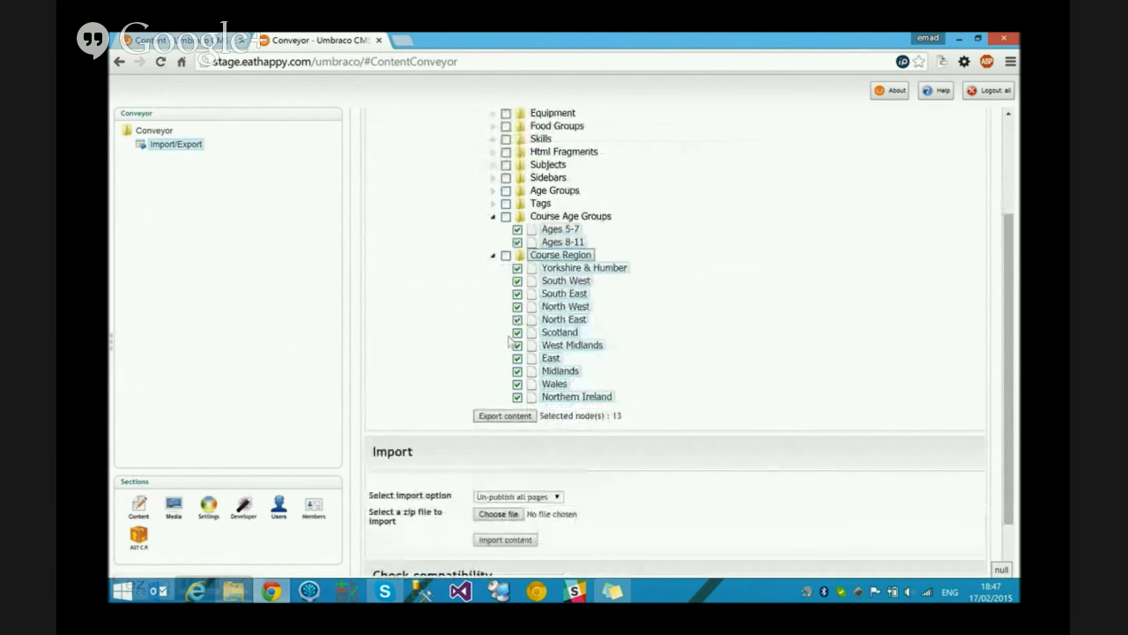
pyautogui.scroll(2, 540, 411)
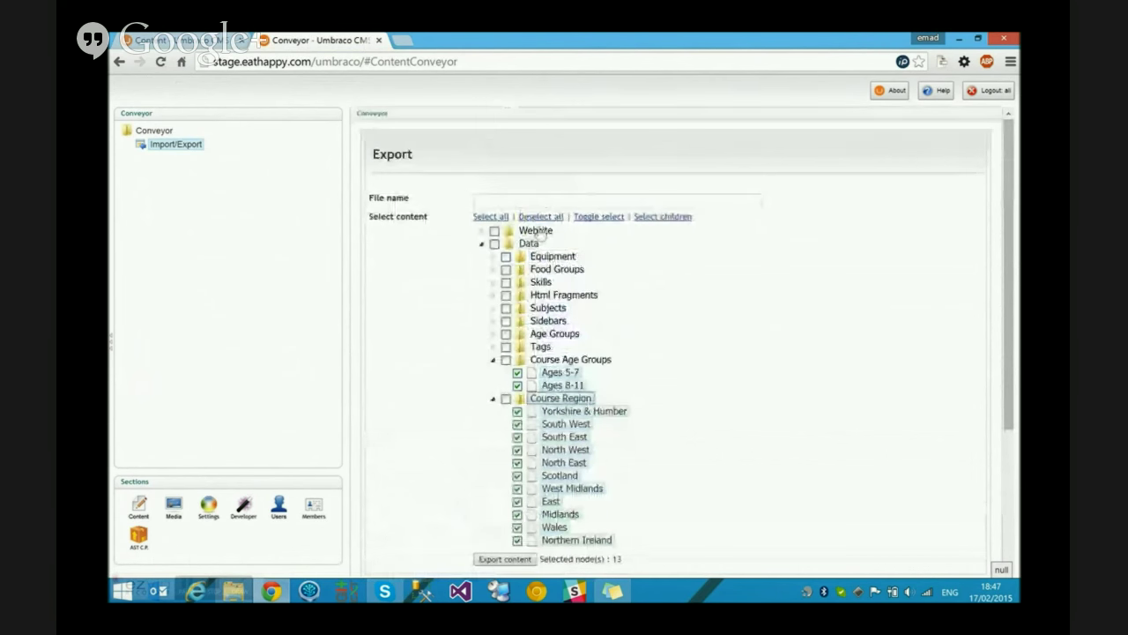
# Step: Under Website > Let's Cook, select Pop-up Kitchens and Manchester Gorton Extra for export and expand the latter's Age 5-7 and Age 8-11 folders
pyautogui.click(482, 243)
pyautogui.click(482, 230)
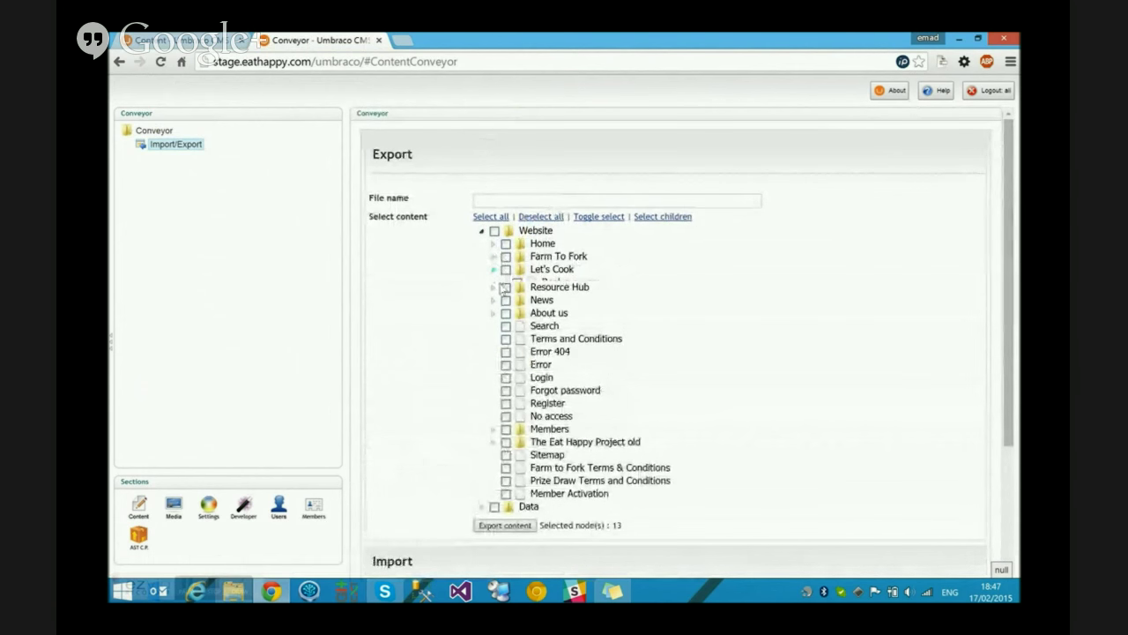
pyautogui.click(493, 268)
pyautogui.click(517, 308)
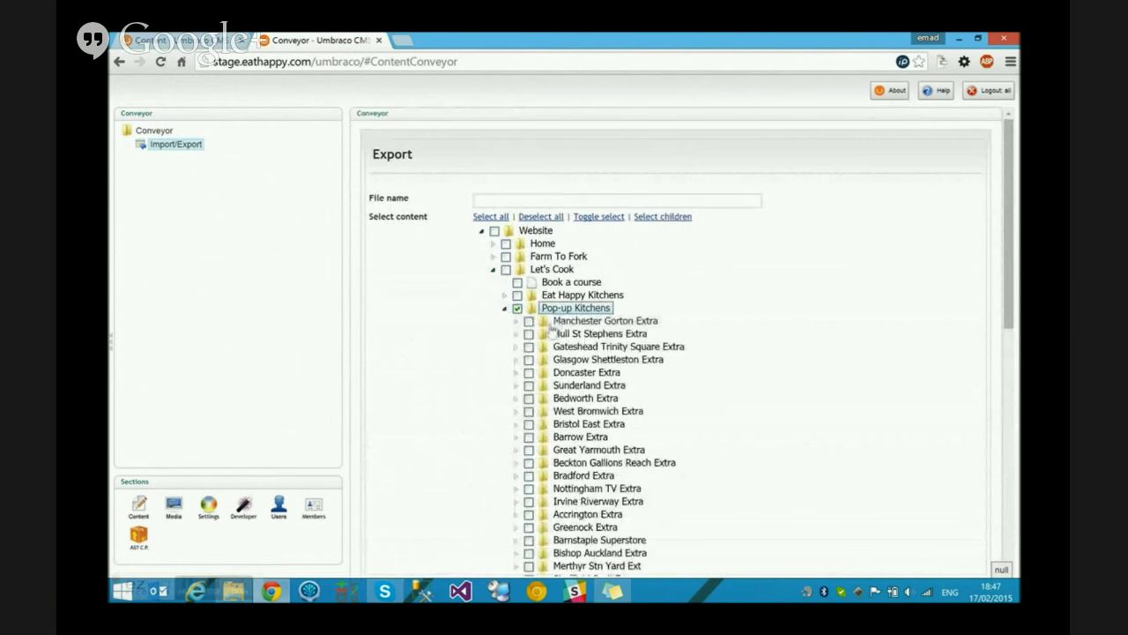
pyautogui.click(528, 322)
pyautogui.click(516, 322)
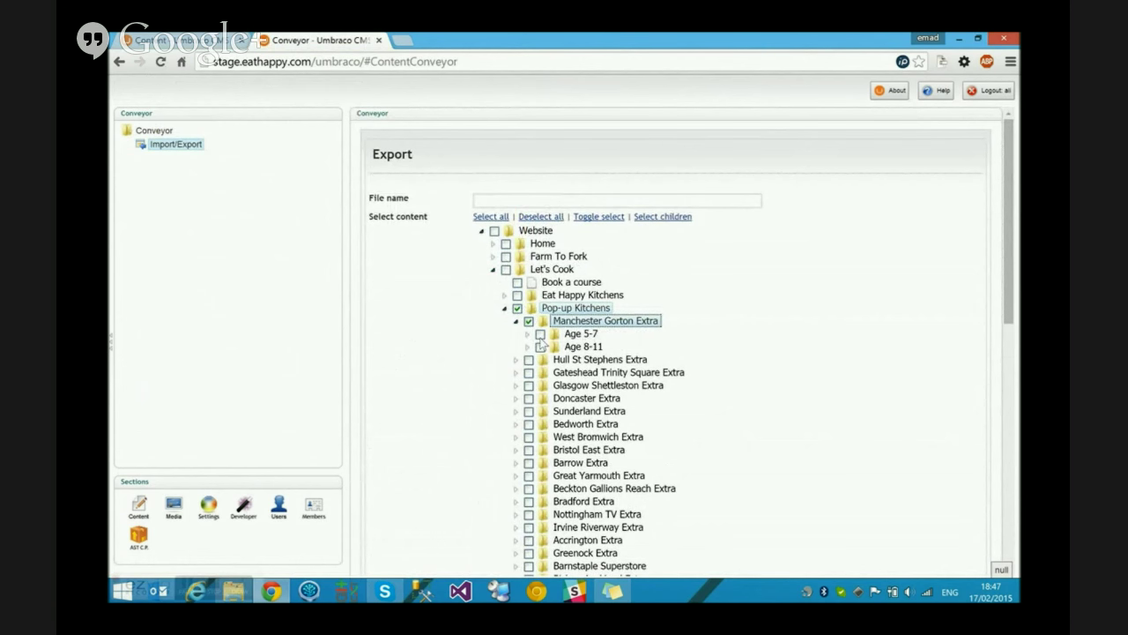
pyautogui.click(527, 346)
pyautogui.click(527, 334)
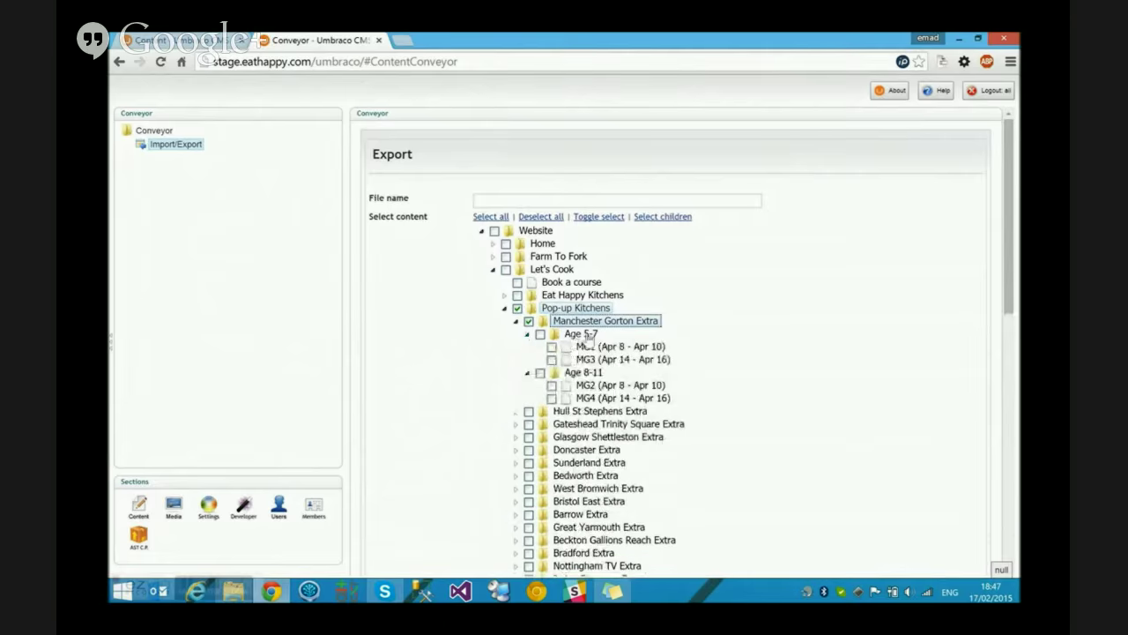
# Step: Select the Age 5-7 and Age 8-11 folders and their courses MG1 to MG4 under Manchester Gorton Extra for export
pyautogui.click(659, 217)
pyautogui.click(540, 334)
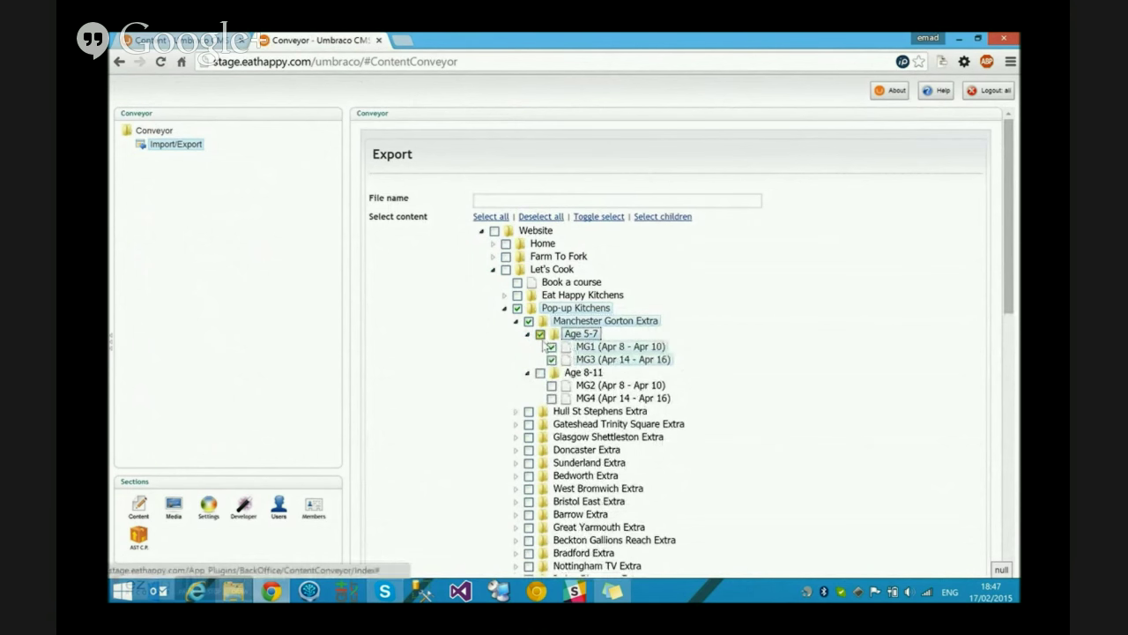
pyautogui.click(577, 372)
pyautogui.click(662, 216)
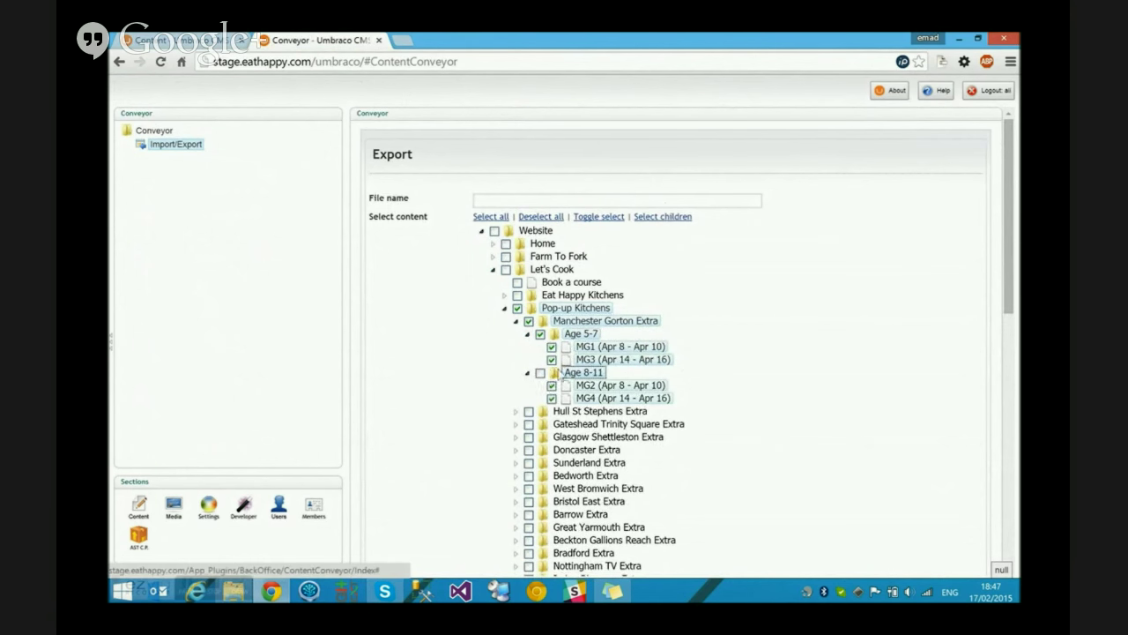
pyautogui.click(540, 372)
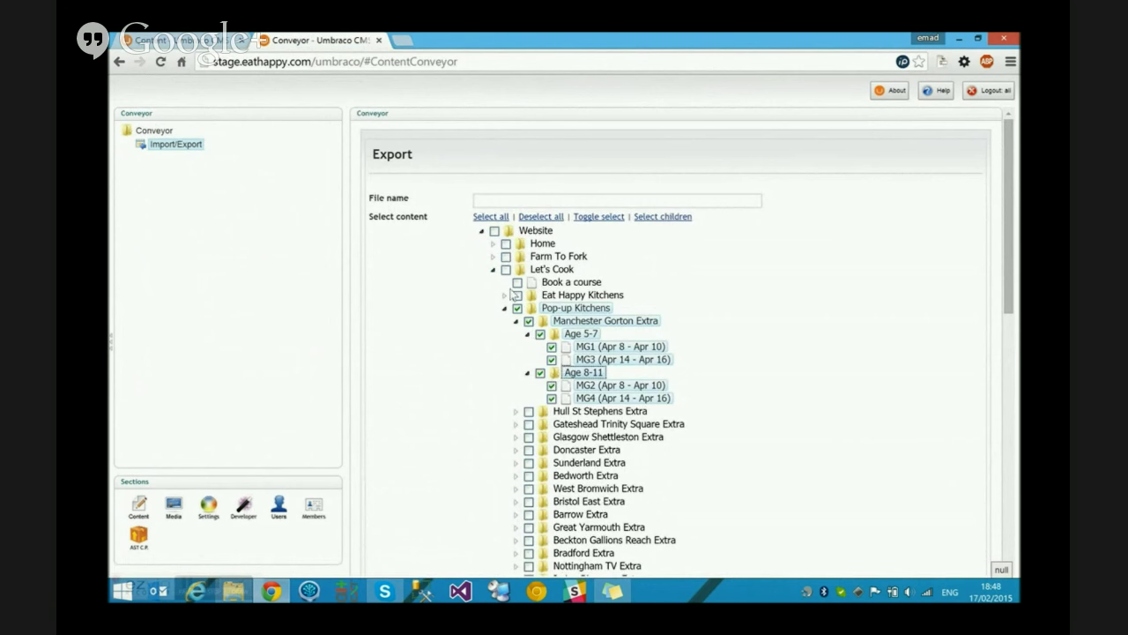
# Step: Export the selected content under the file name Manchester Gorton Extra
pyautogui.click(504, 308)
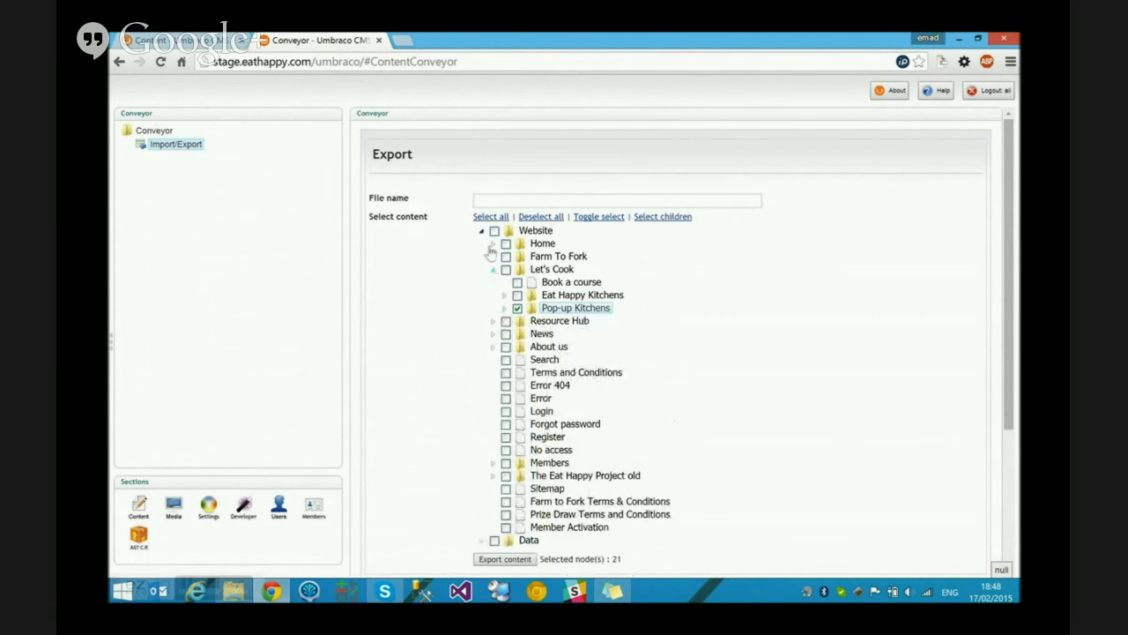
pyautogui.click(494, 199)
pyautogui.write('Man')
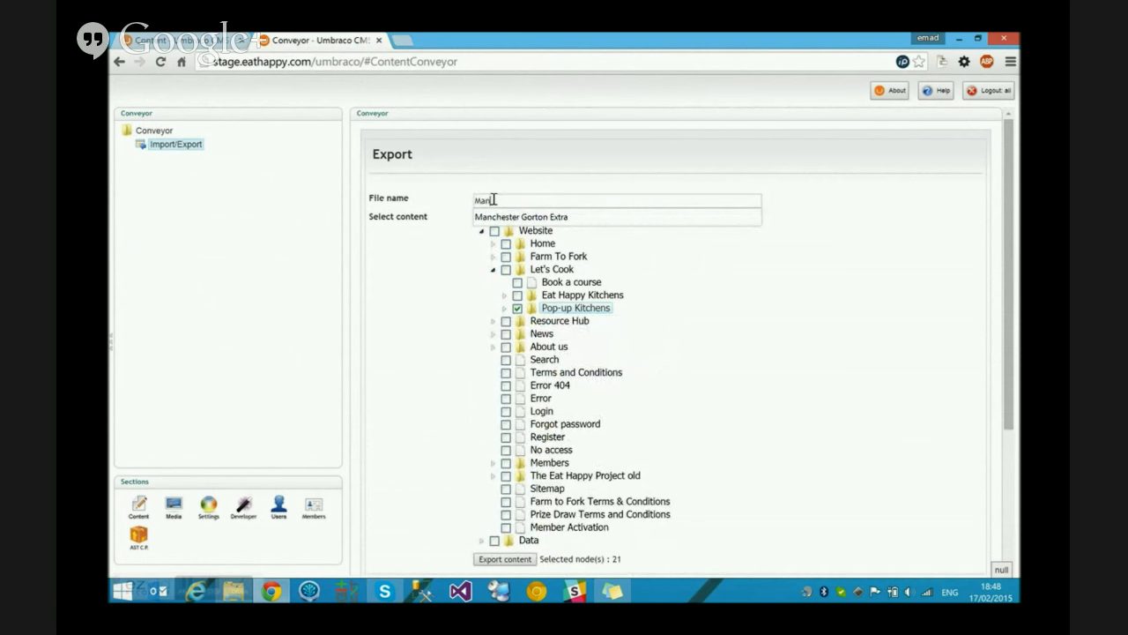
pyautogui.press('Down')
pyautogui.press('Return')
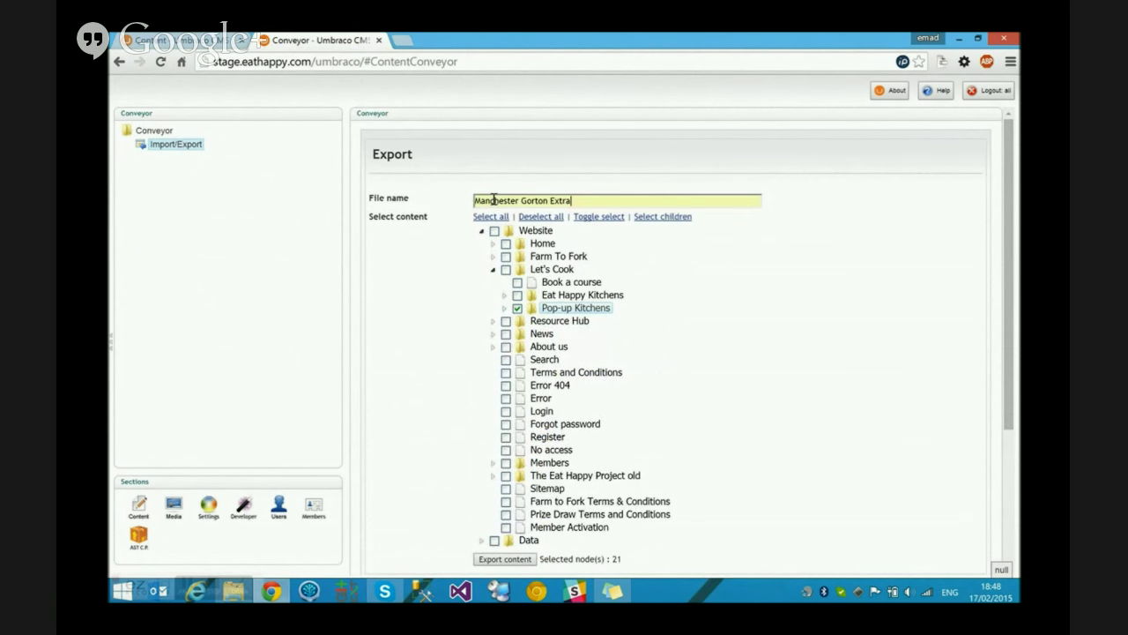
pyautogui.scroll(-1, 409, 298)
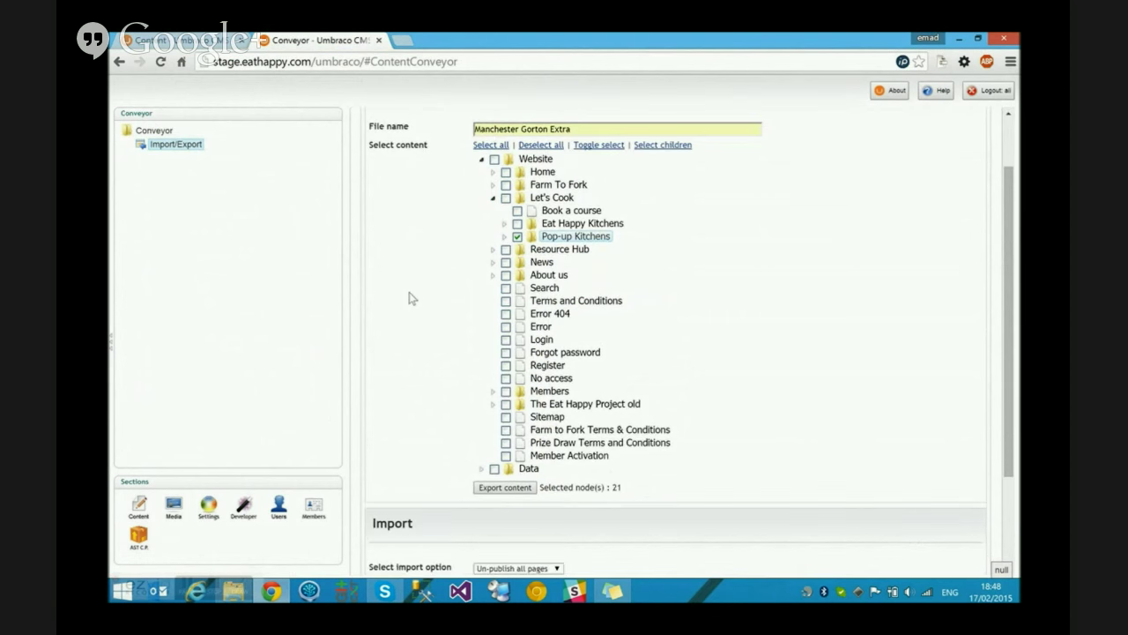
pyautogui.click(512, 490)
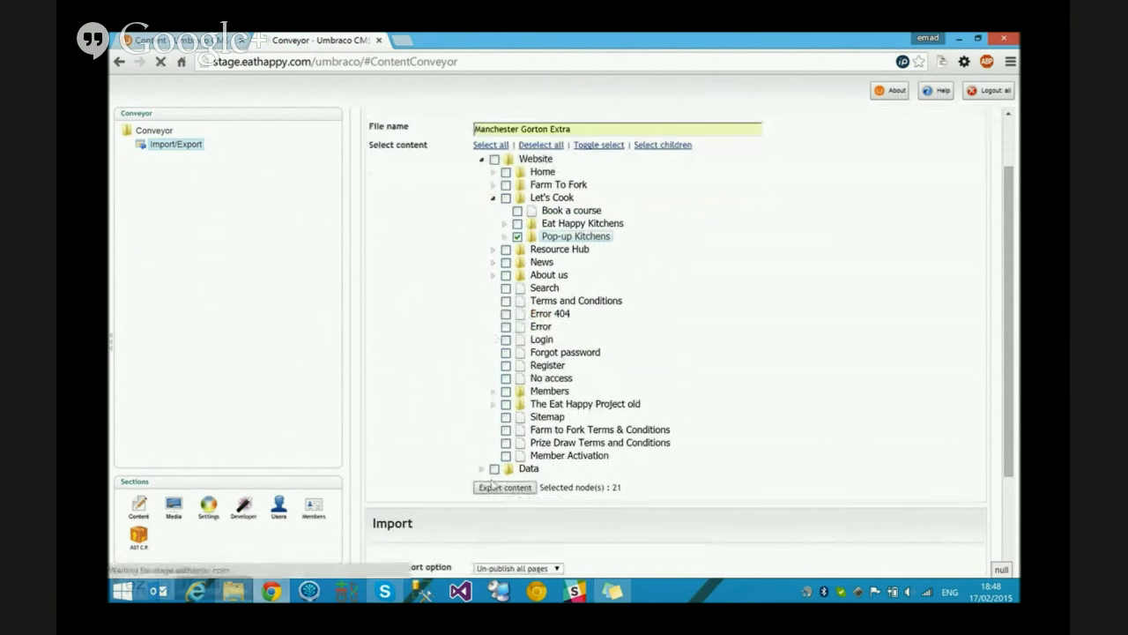
# Step: On the dev site's Conveyor page, import Manchester Gorton Extra.zip with the import option Un-publish all pages
pyautogui.click(190, 40)
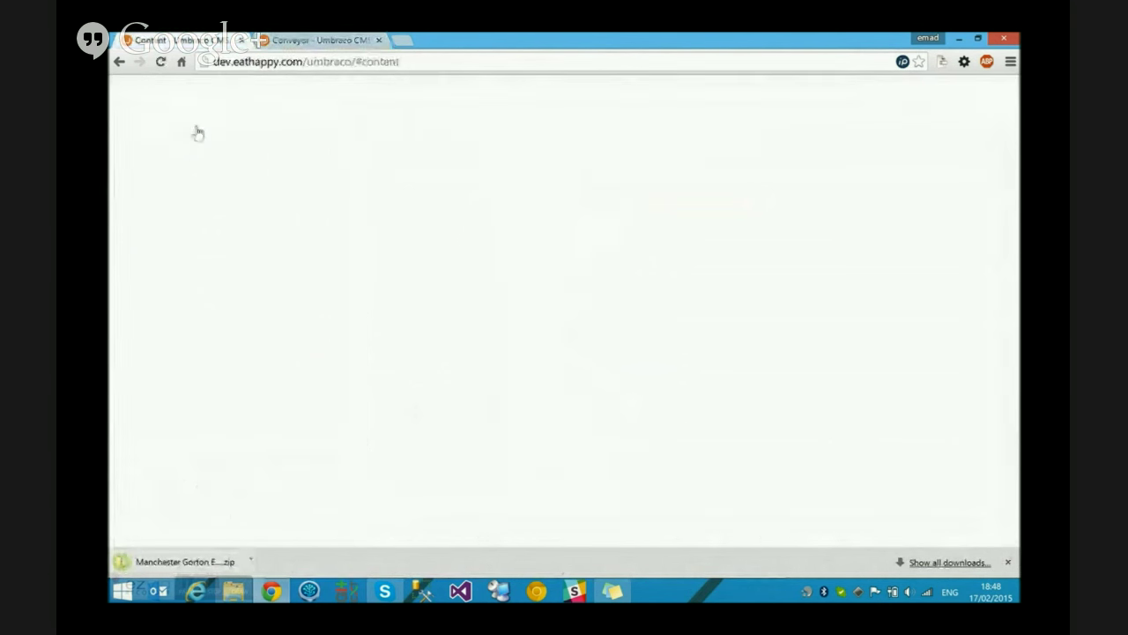
pyautogui.click(138, 506)
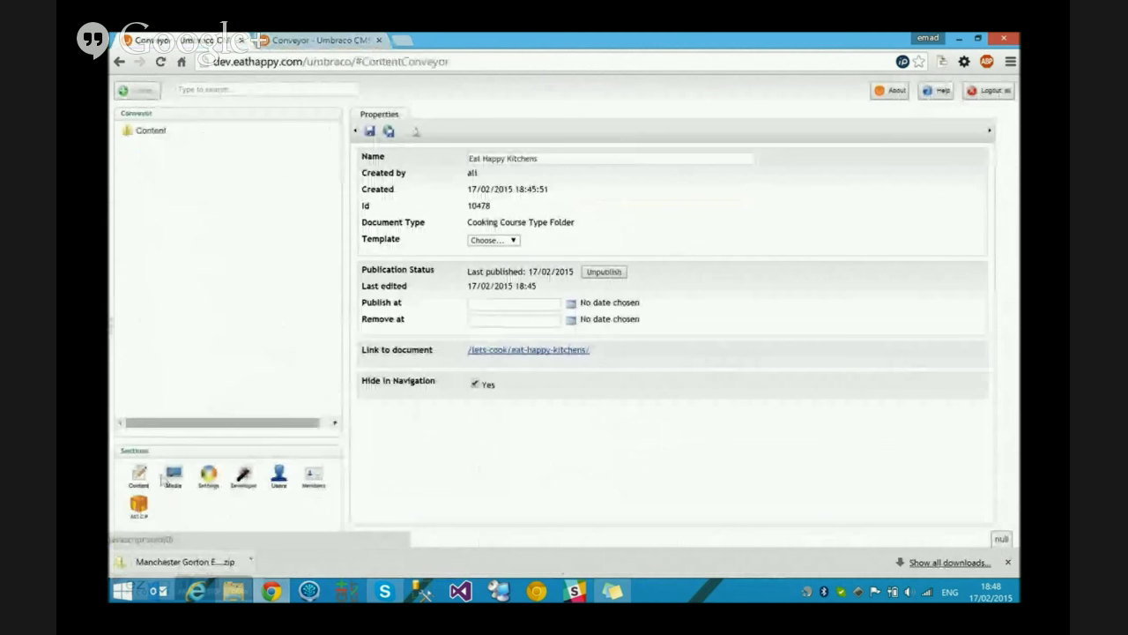
pyautogui.click(161, 147)
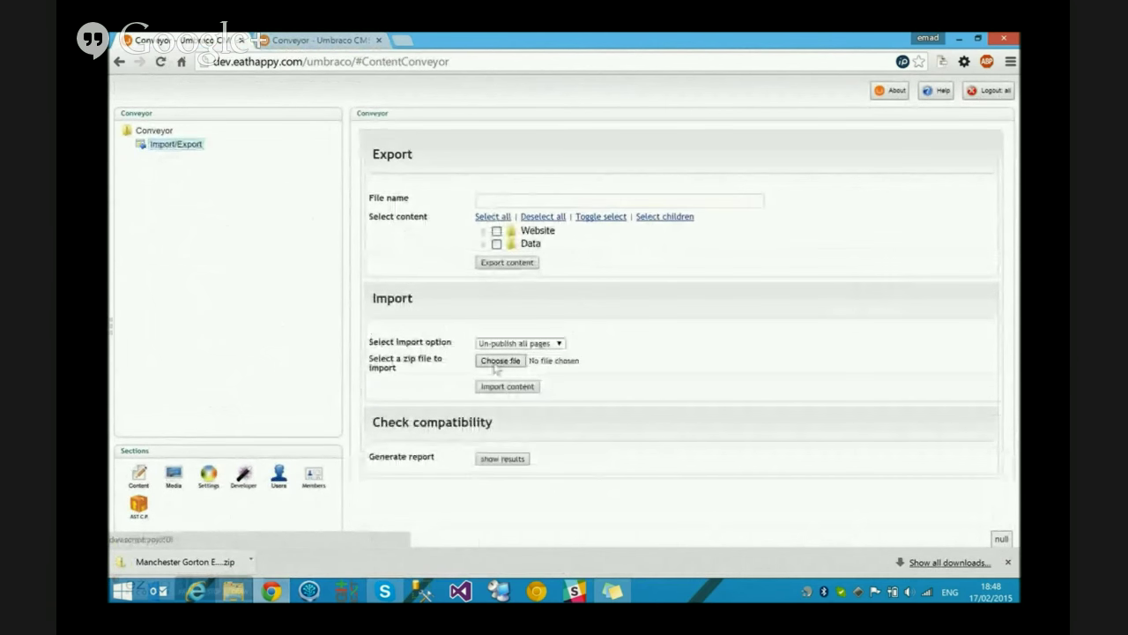
pyautogui.click(509, 365)
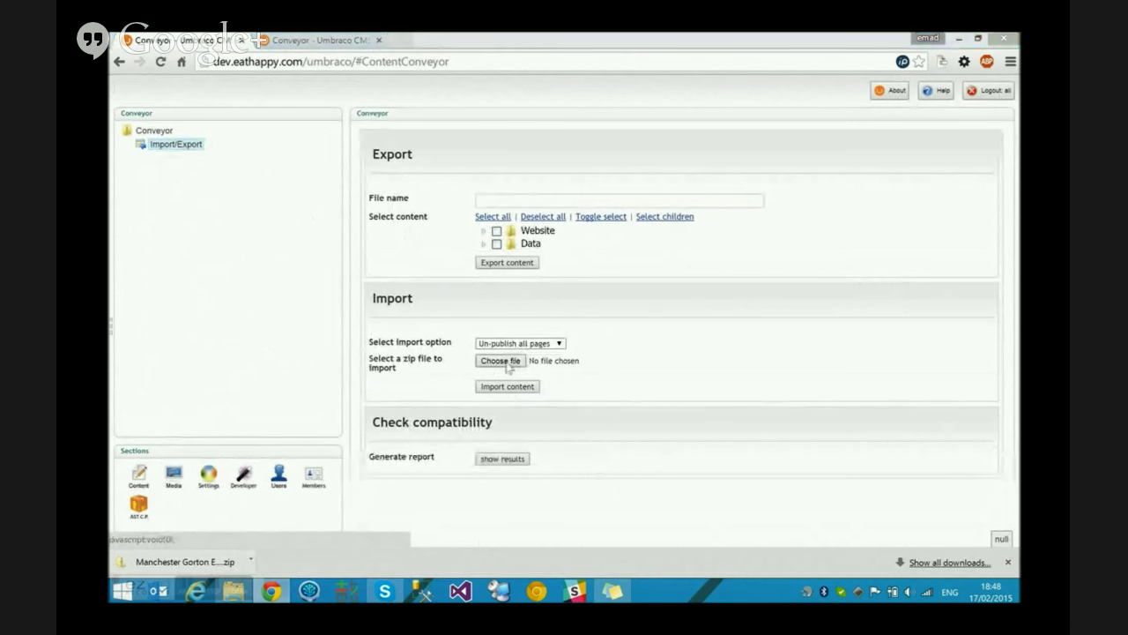
pyautogui.click(314, 132)
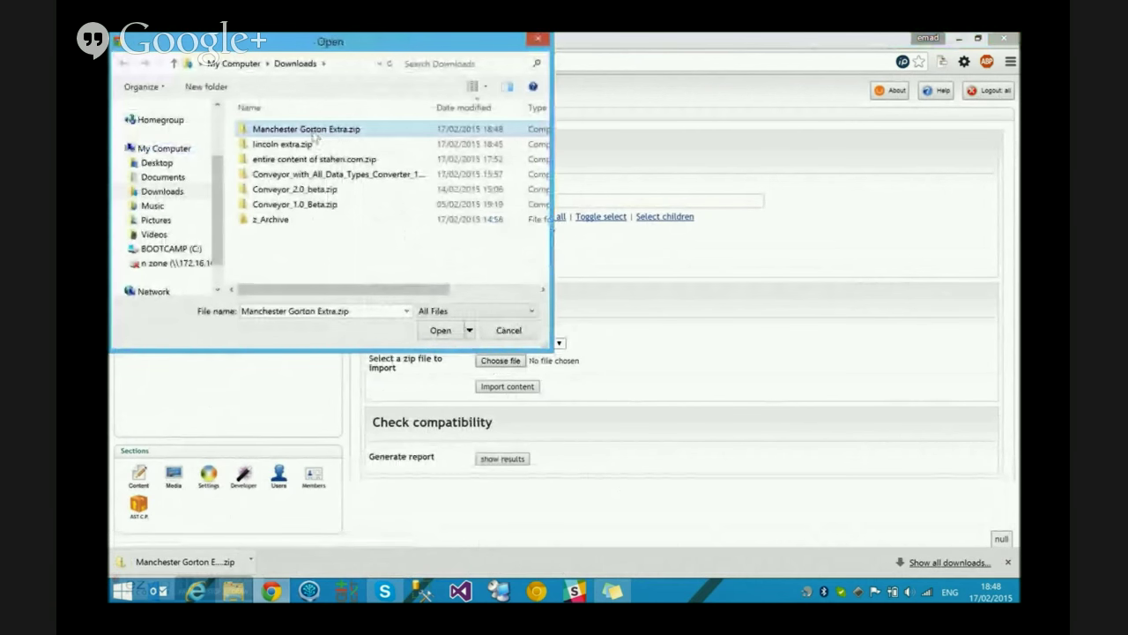
pyautogui.click(441, 330)
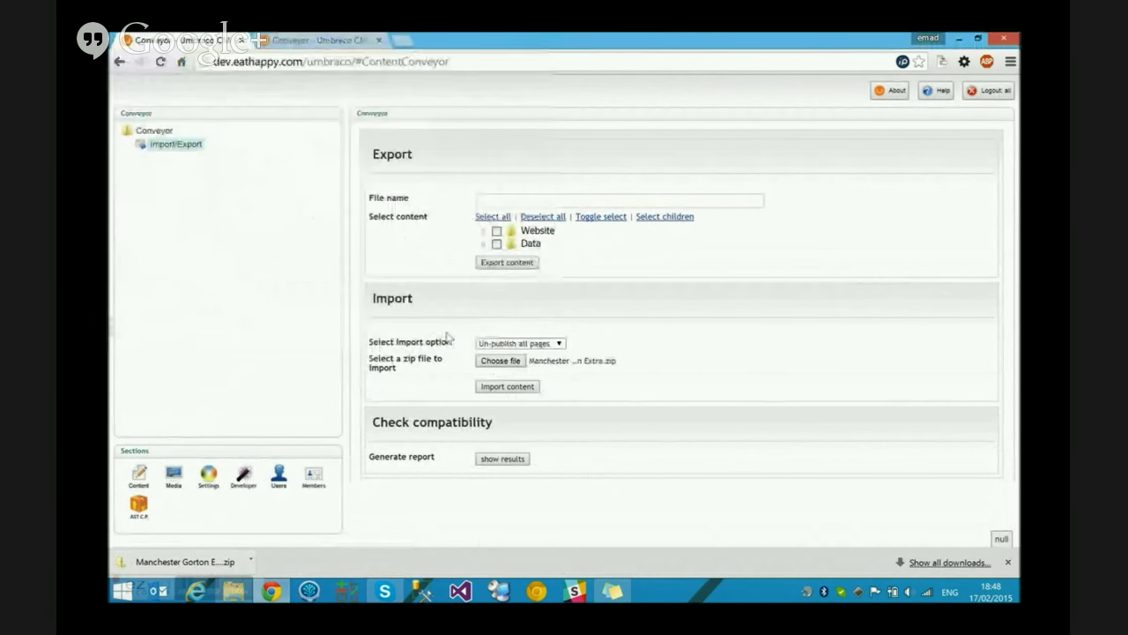
pyautogui.click(515, 389)
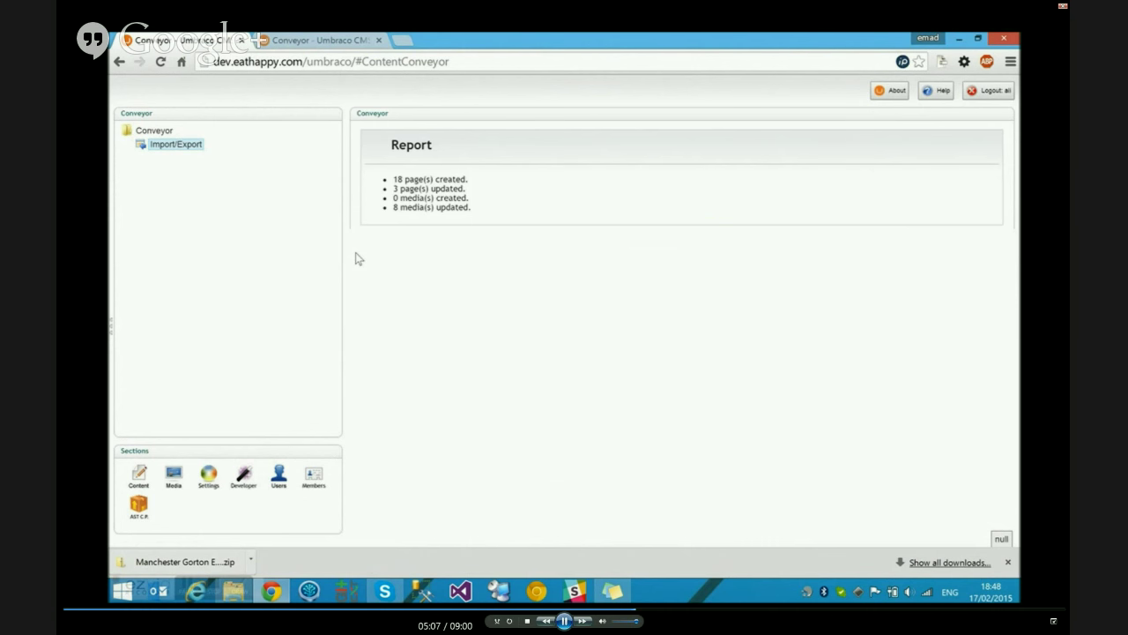
# Step: In the dev site's content tree, reload the Course Region folder under Data and examine its regions
pyautogui.click(139, 476)
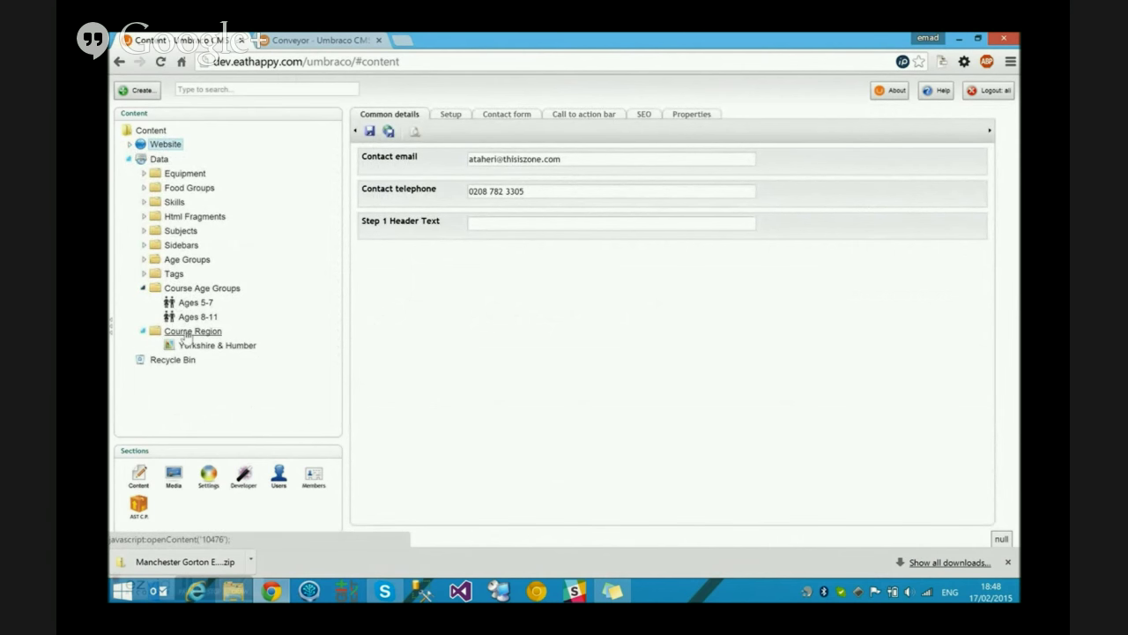
pyautogui.rightClick(192, 331)
pyautogui.click(242, 540)
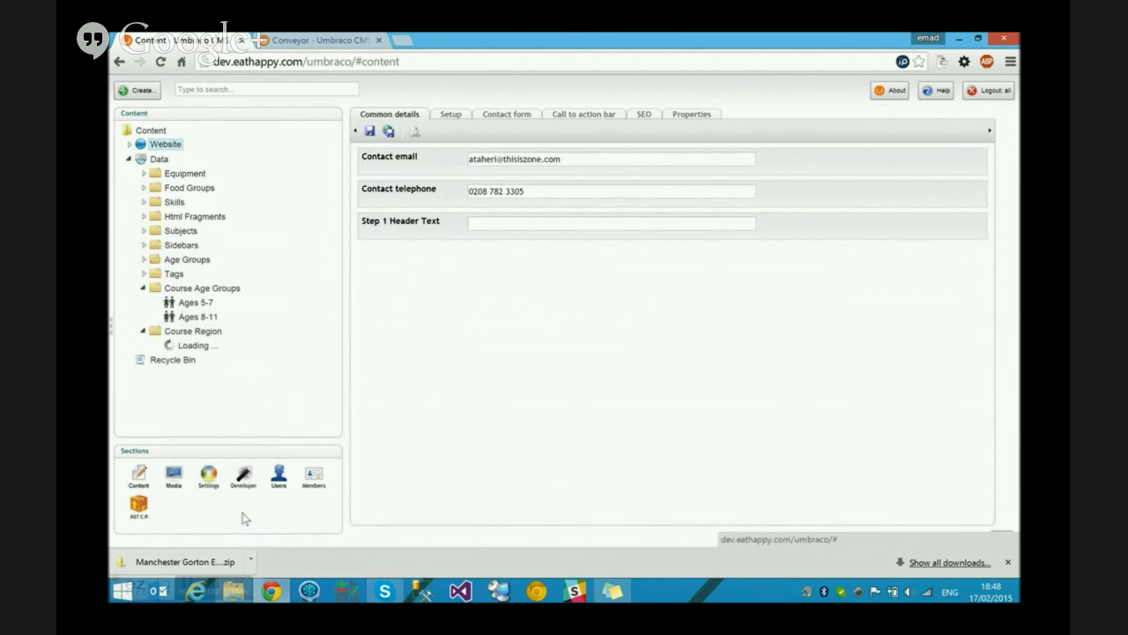
pyautogui.moveTo(340, 276); pyautogui.dragTo(340, 339)
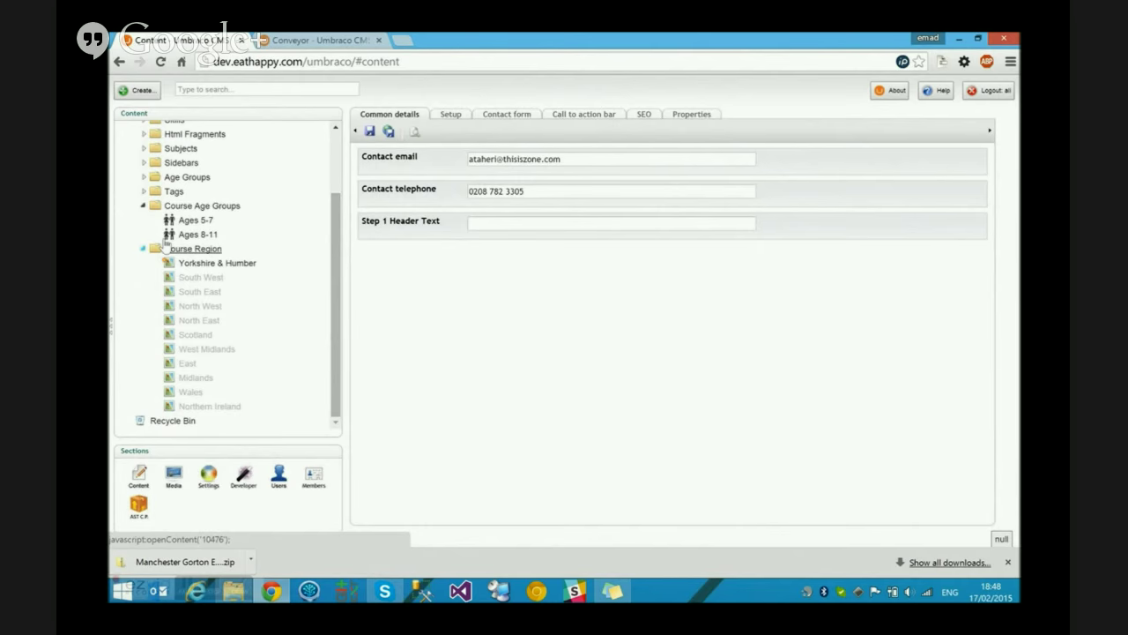
pyautogui.scroll(10, 264, 221)
# Step: Collapse Data, expand Website in the content tree and reload the nodes under Let's Cook
pyautogui.click(129, 144)
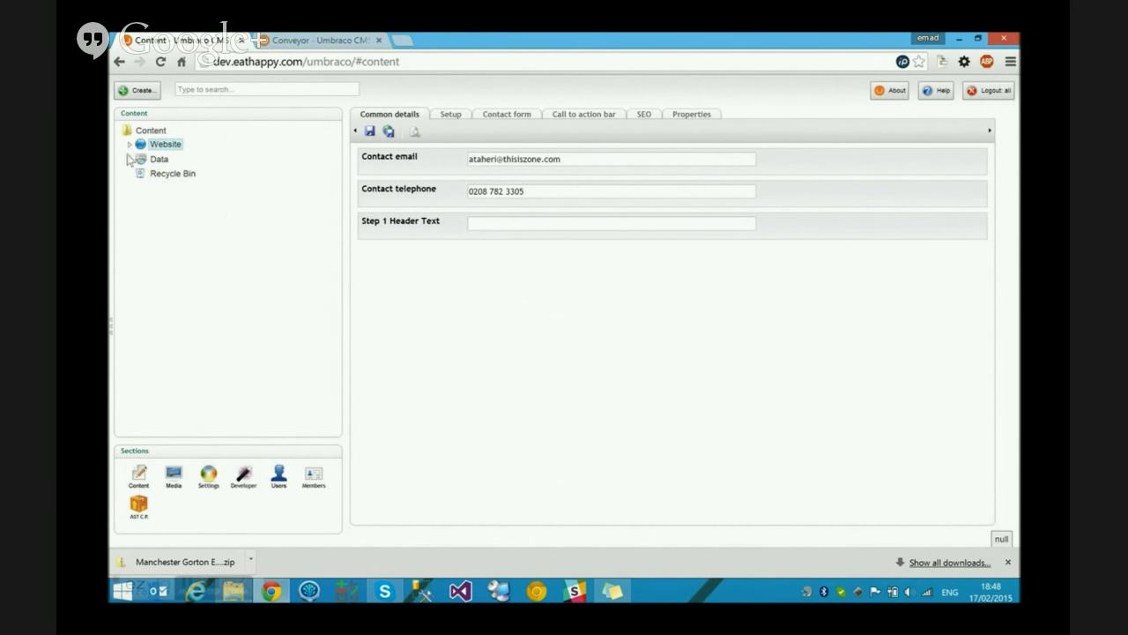
pyautogui.click(129, 144)
pyautogui.scroll(-1, 158, 353)
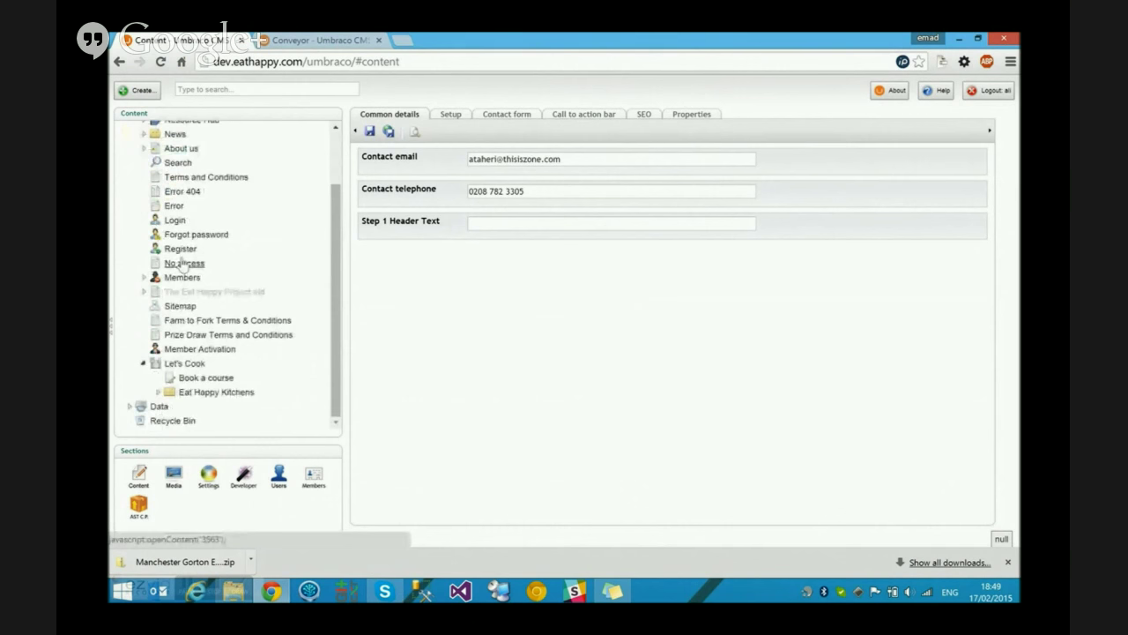
pyautogui.click(159, 392)
pyautogui.rightClick(184, 364)
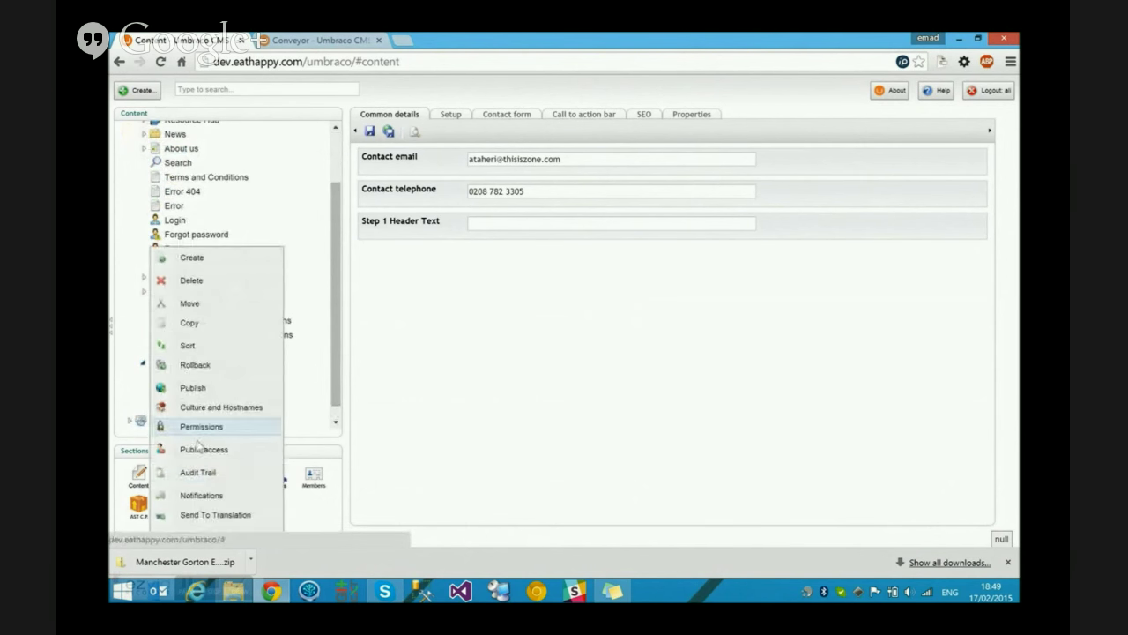
pyautogui.click(215, 538)
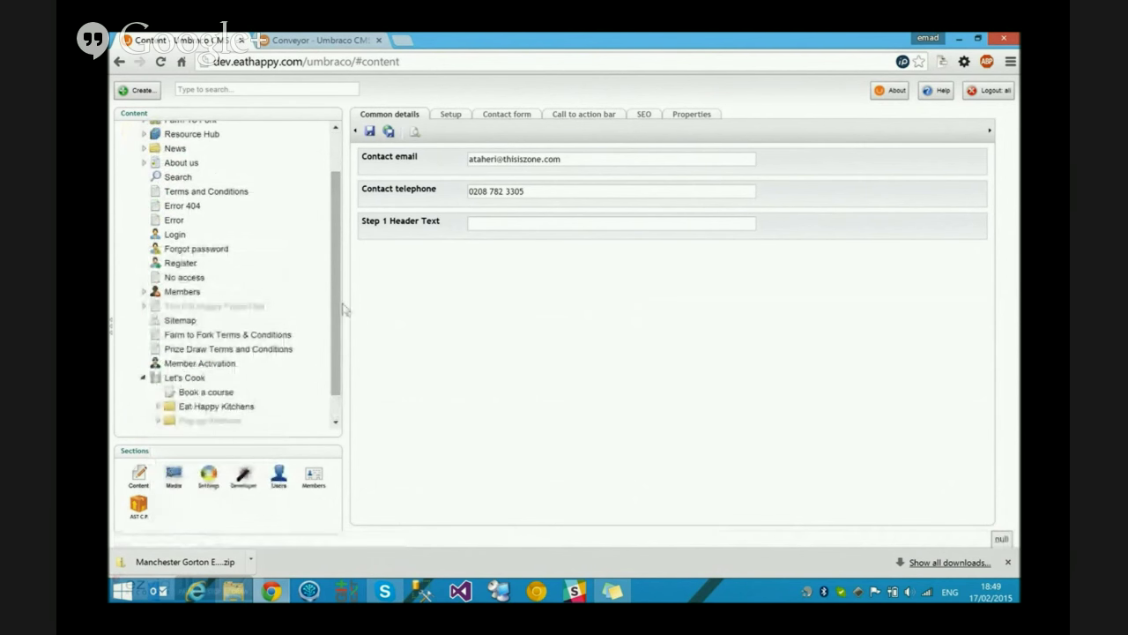
# Step: Expand Pop-up Kitchens down to the Age 5-7 and Age 8-11 folders and open the Manchester Gorton Extra page to inspect its content
pyautogui.scroll(-1, 340, 372)
pyautogui.click(158, 391)
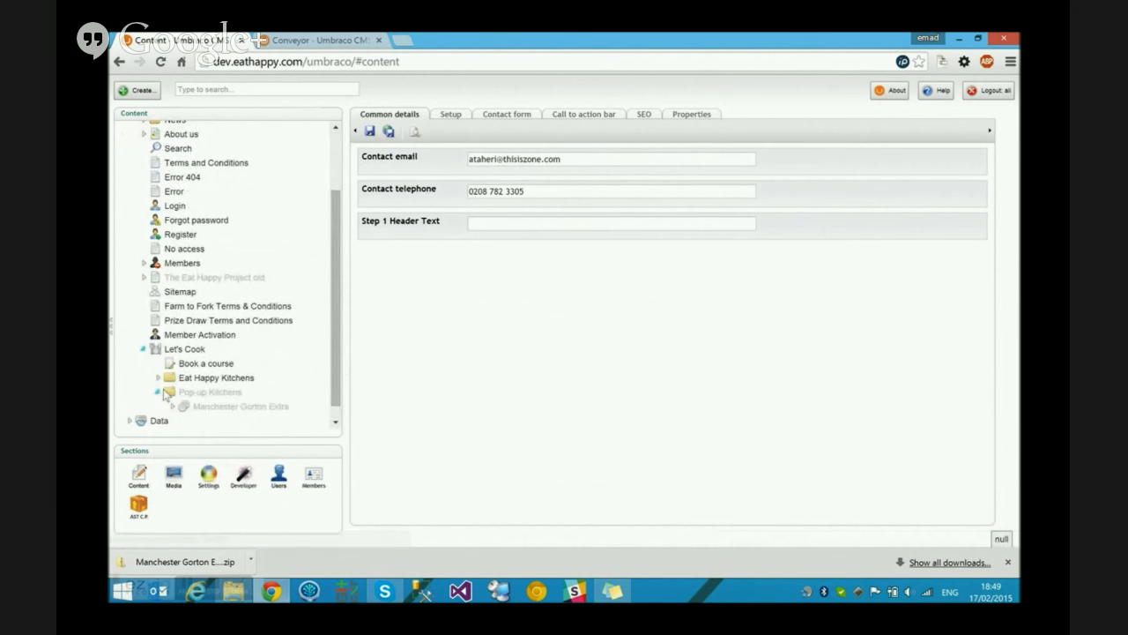
pyautogui.scroll(-1, 341, 291)
pyautogui.click(173, 391)
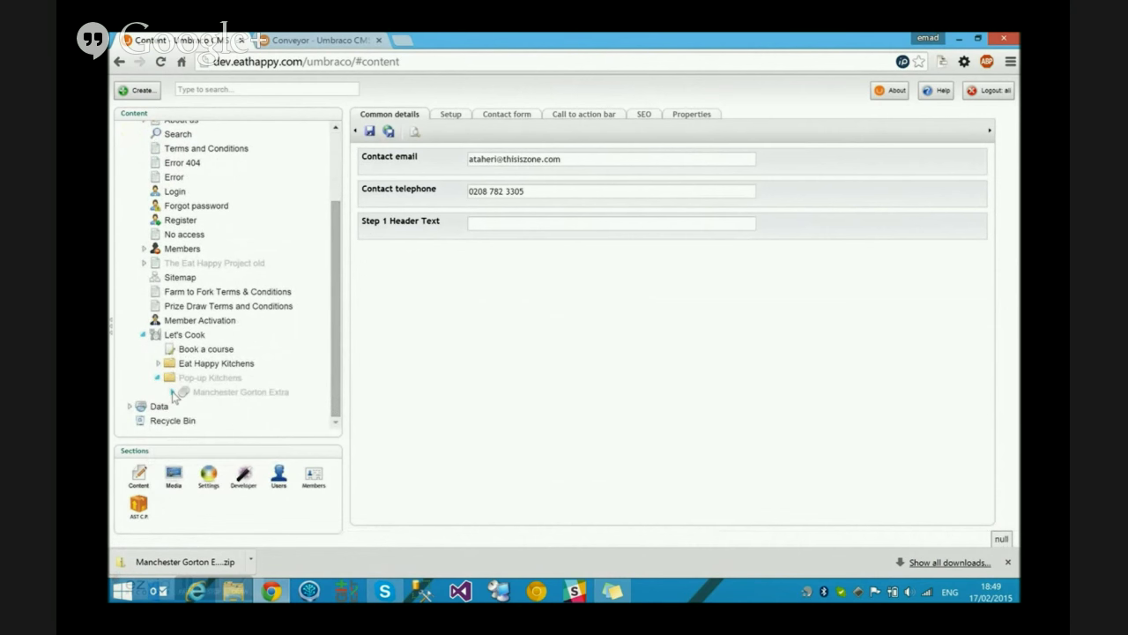
pyautogui.scroll(-1, 334, 341)
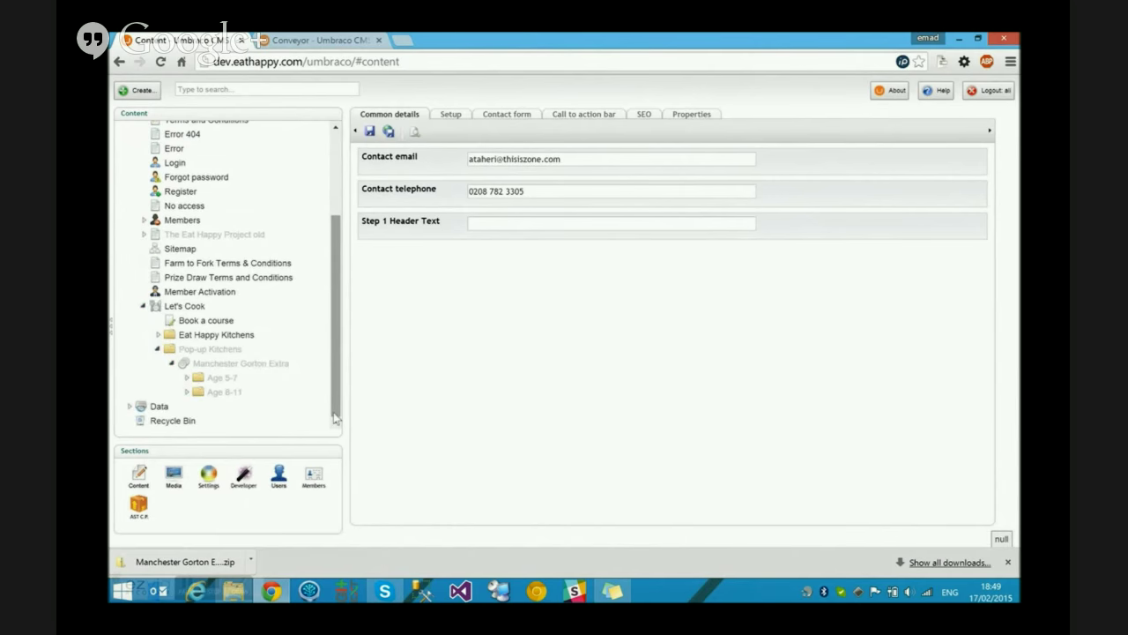
pyautogui.click(187, 392)
pyautogui.click(186, 377)
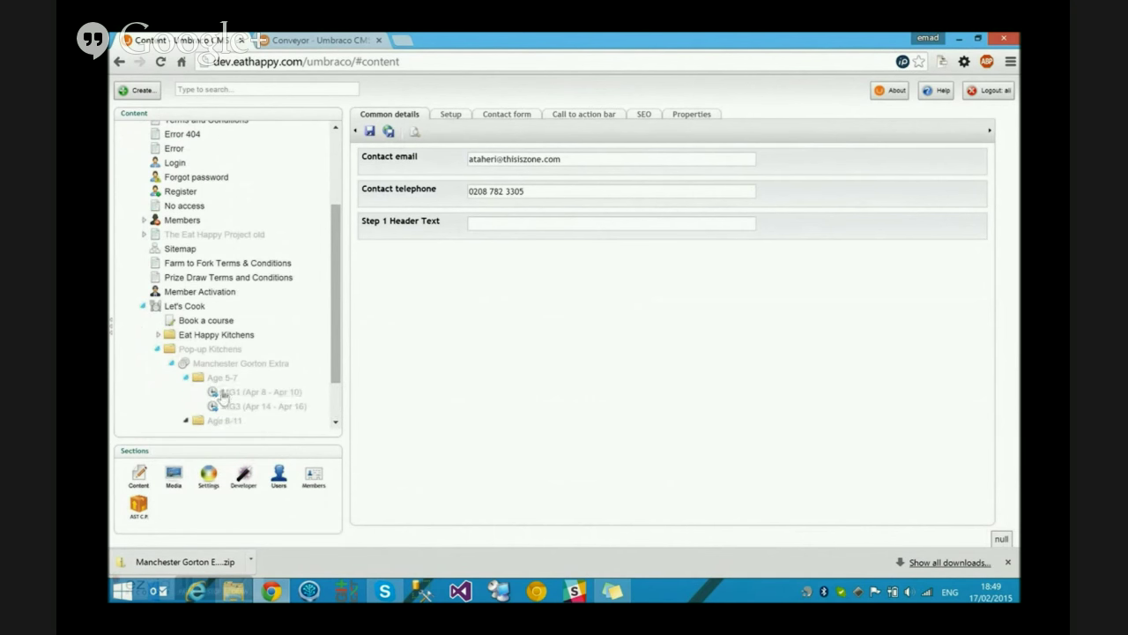
pyautogui.click(211, 362)
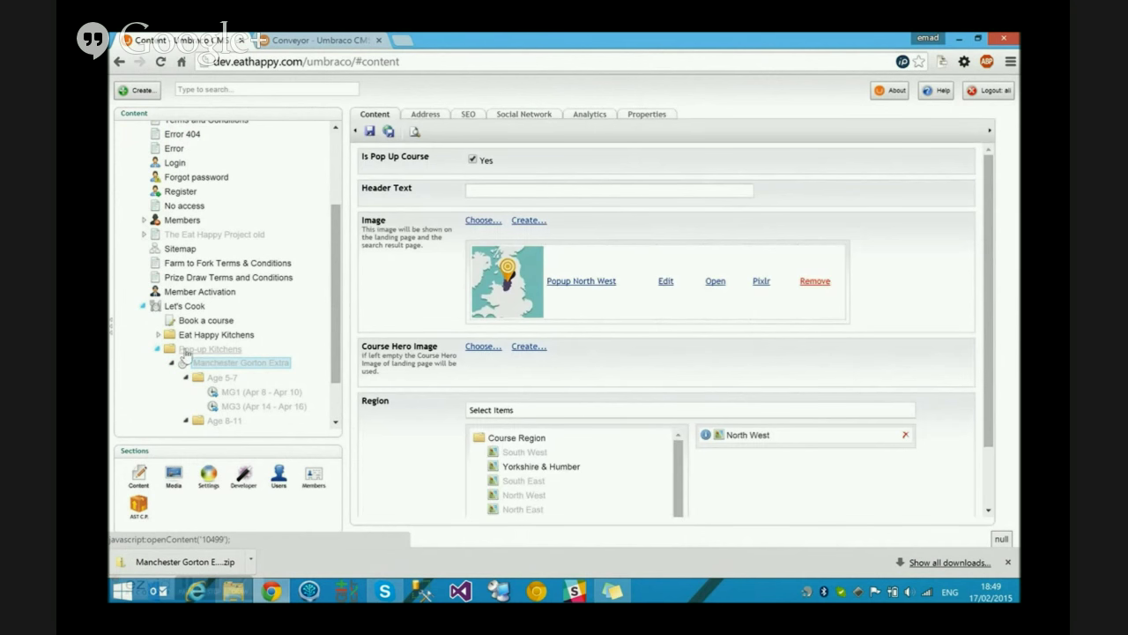
# Step: Import Manchester Gorton Extra.zip again through the dev site's Conveyor, with the import option Same as origin
pyautogui.click(158, 352)
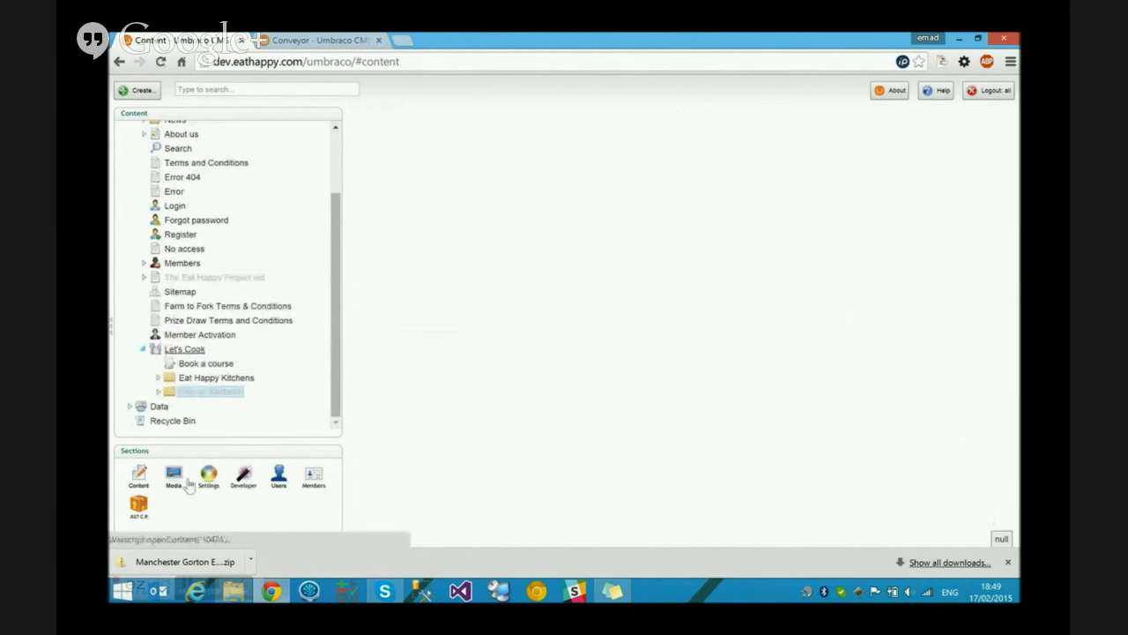
pyautogui.click(150, 506)
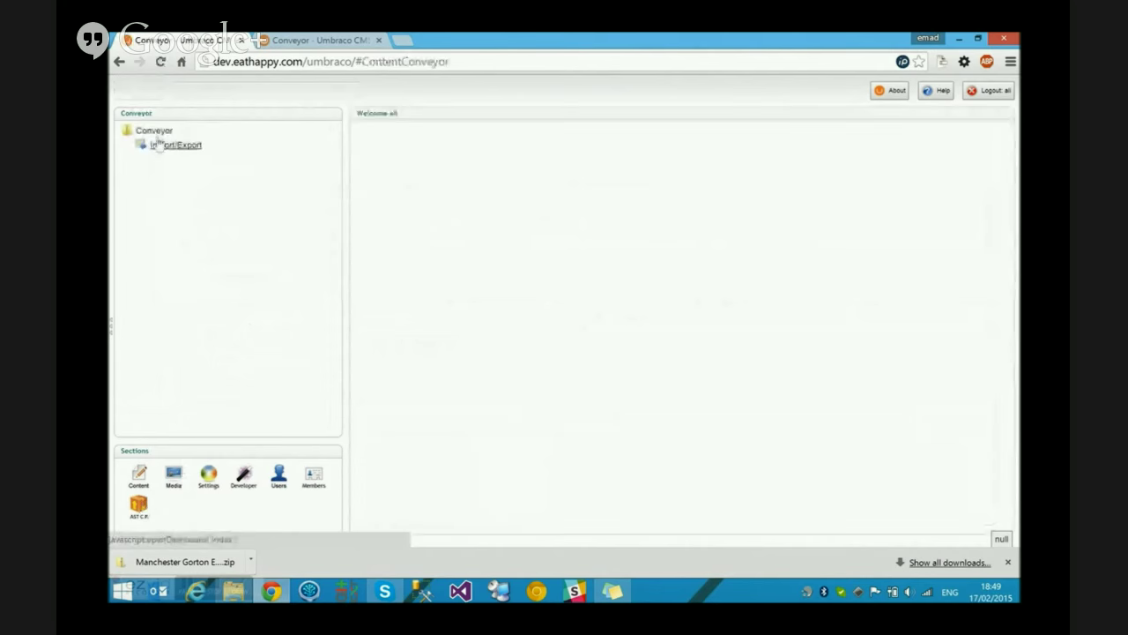
pyautogui.click(175, 144)
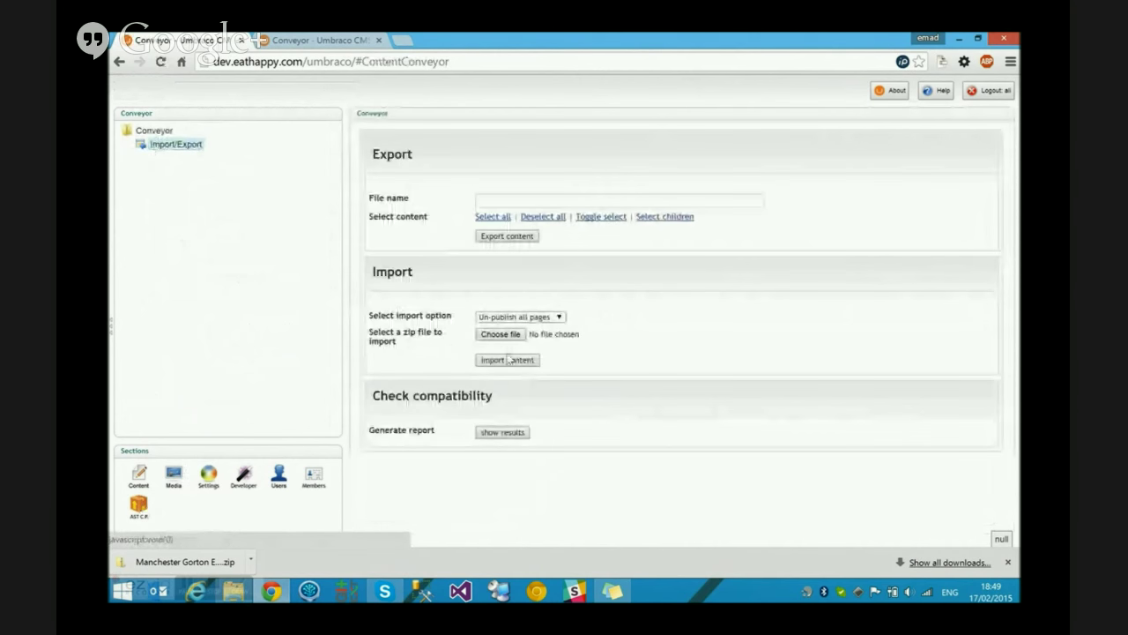
pyautogui.click(518, 319)
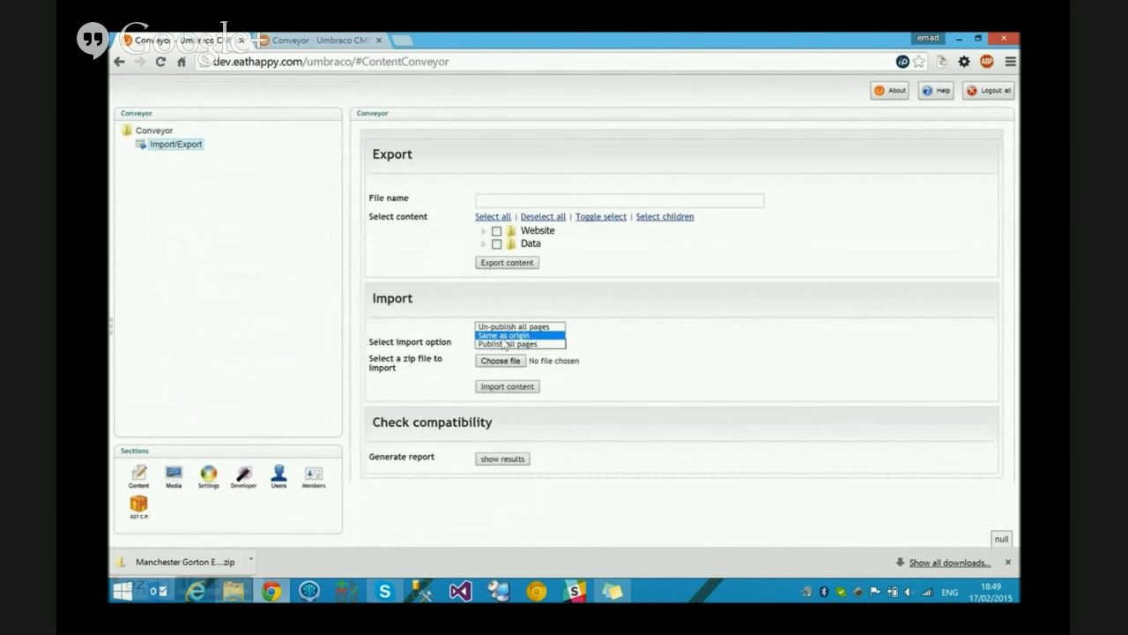
pyautogui.click(509, 360)
pyautogui.moveTo(176, 561); pyautogui.dragTo(564, 365)
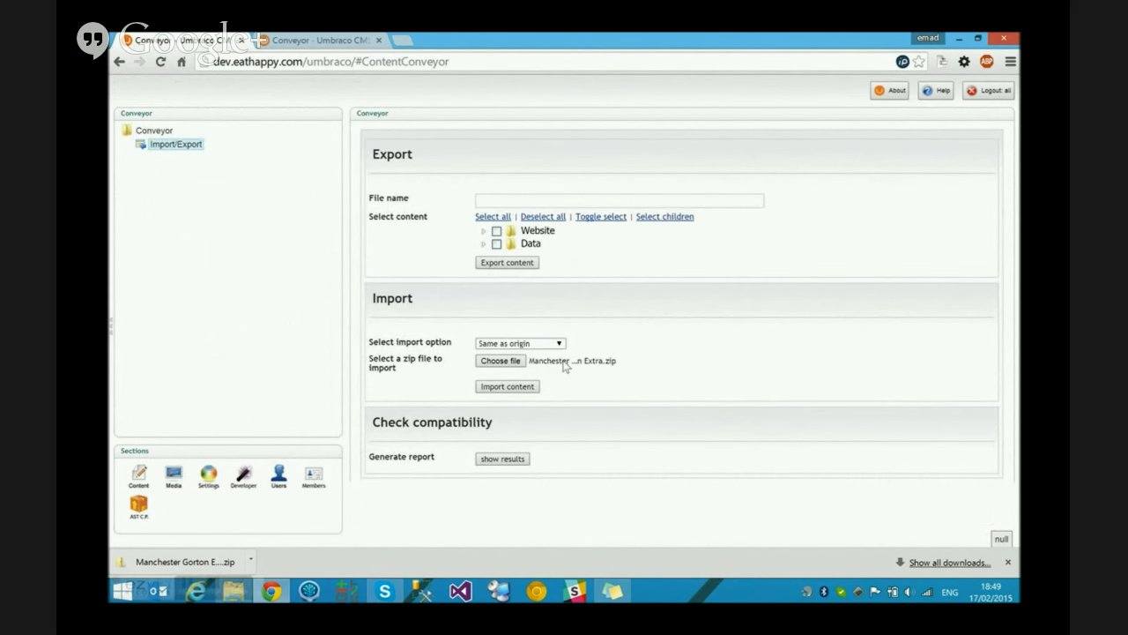
pyautogui.click(510, 387)
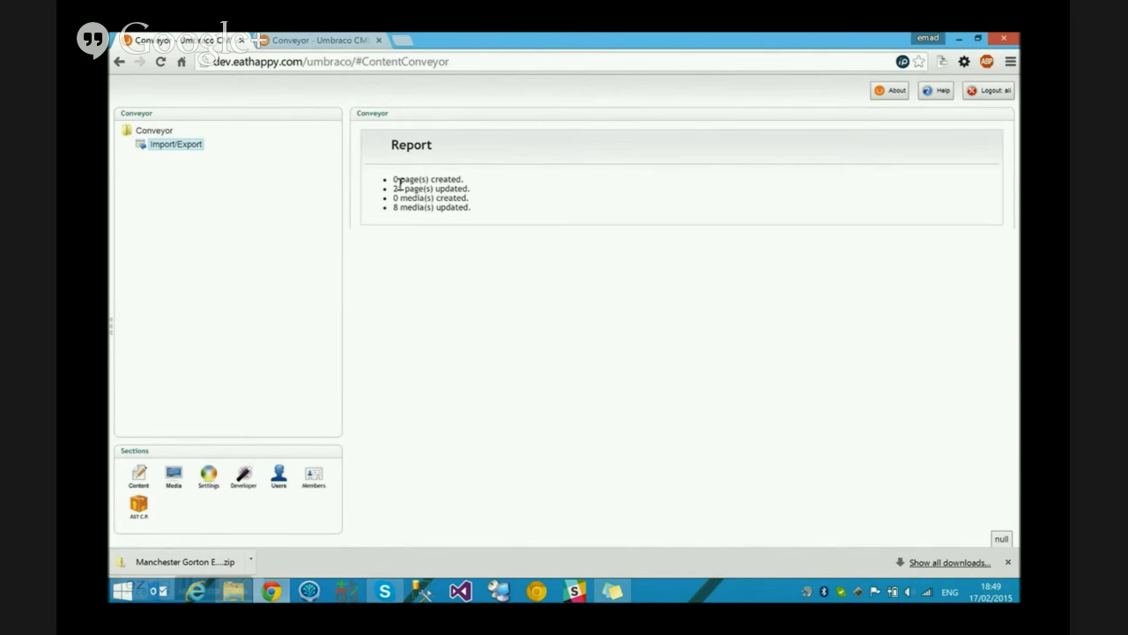
# Step: Check the updated pages line in the import report and reload the dev site's entire content tree
pyautogui.moveTo(393, 188); pyautogui.dragTo(471, 191)
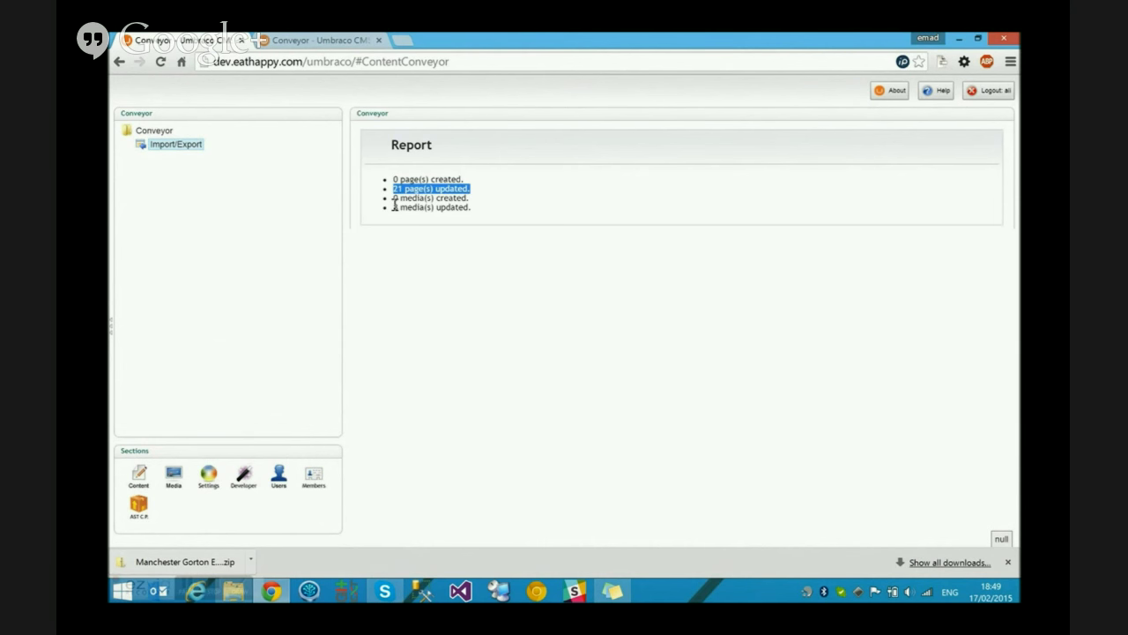
pyautogui.click(134, 480)
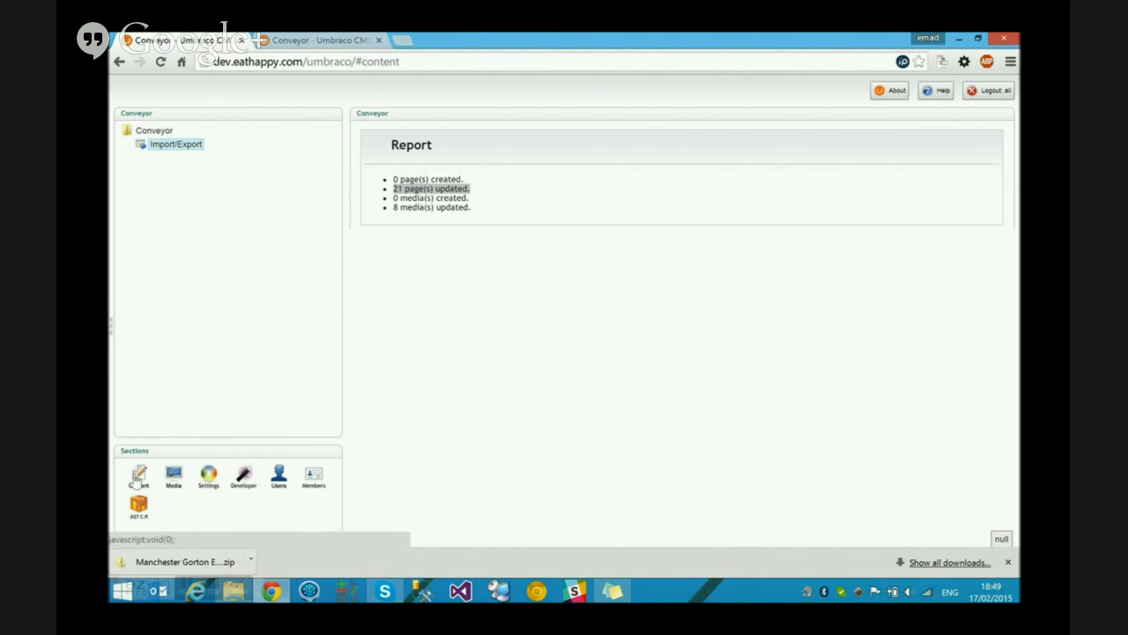
pyautogui.click(148, 133)
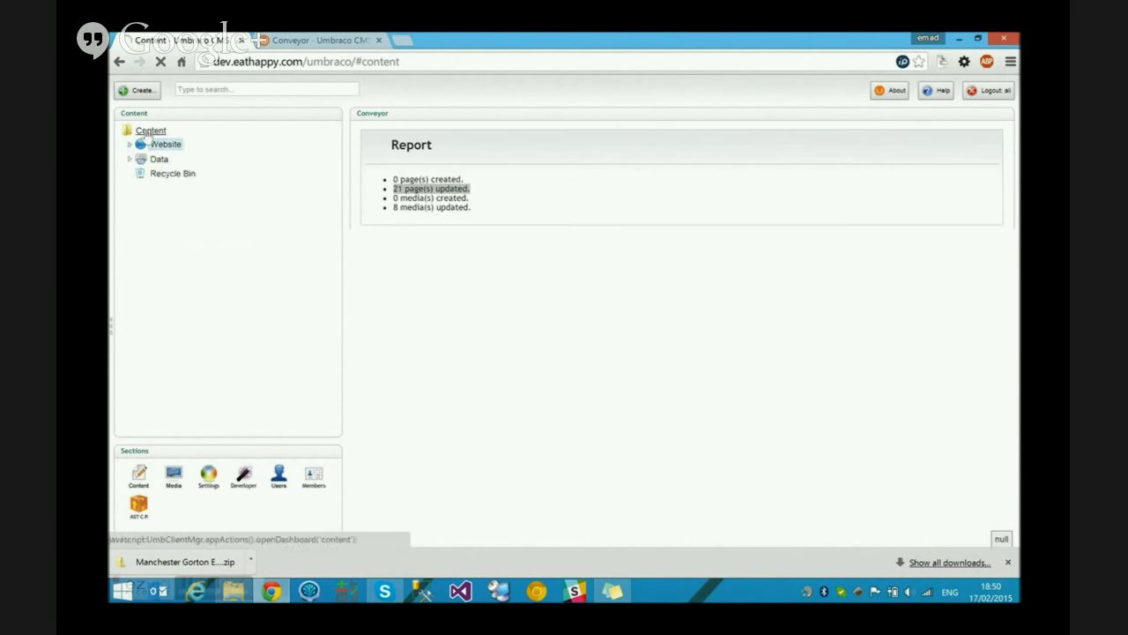
pyautogui.rightClick(147, 134)
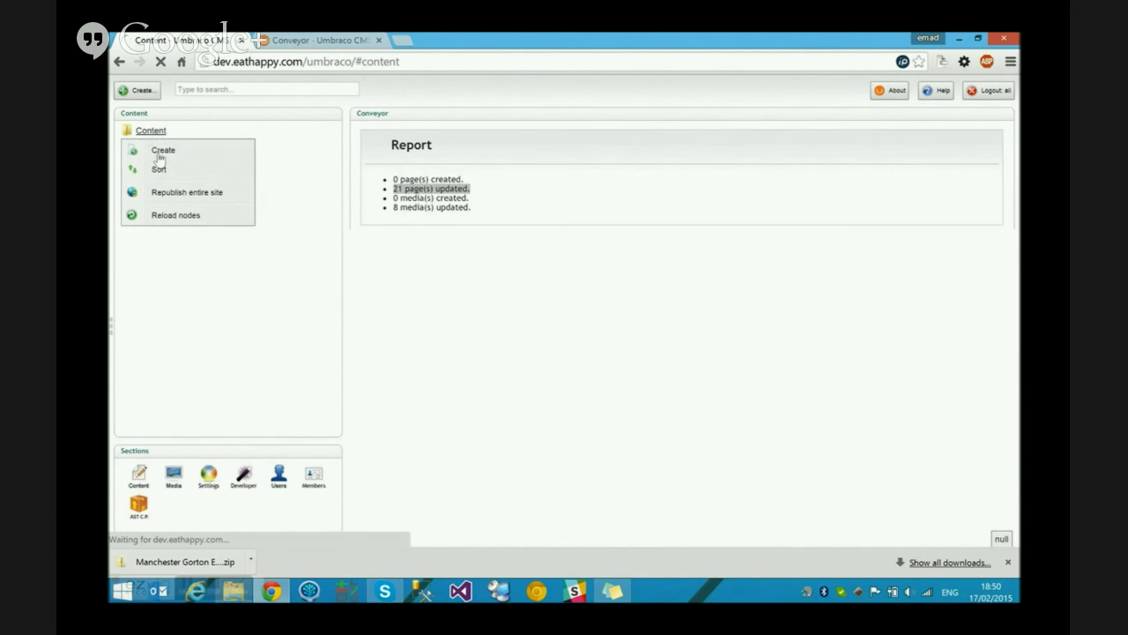
pyautogui.click(171, 214)
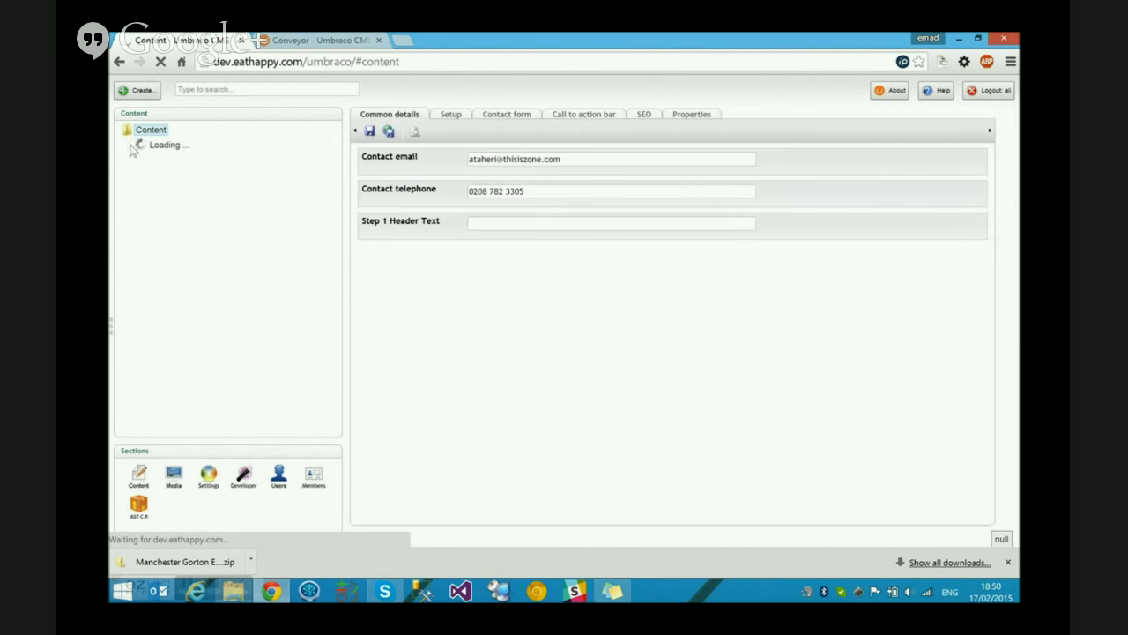
# Step: Expand Data and Course Region in the dev content tree, open the Course Region page and look through its regions
pyautogui.click(130, 160)
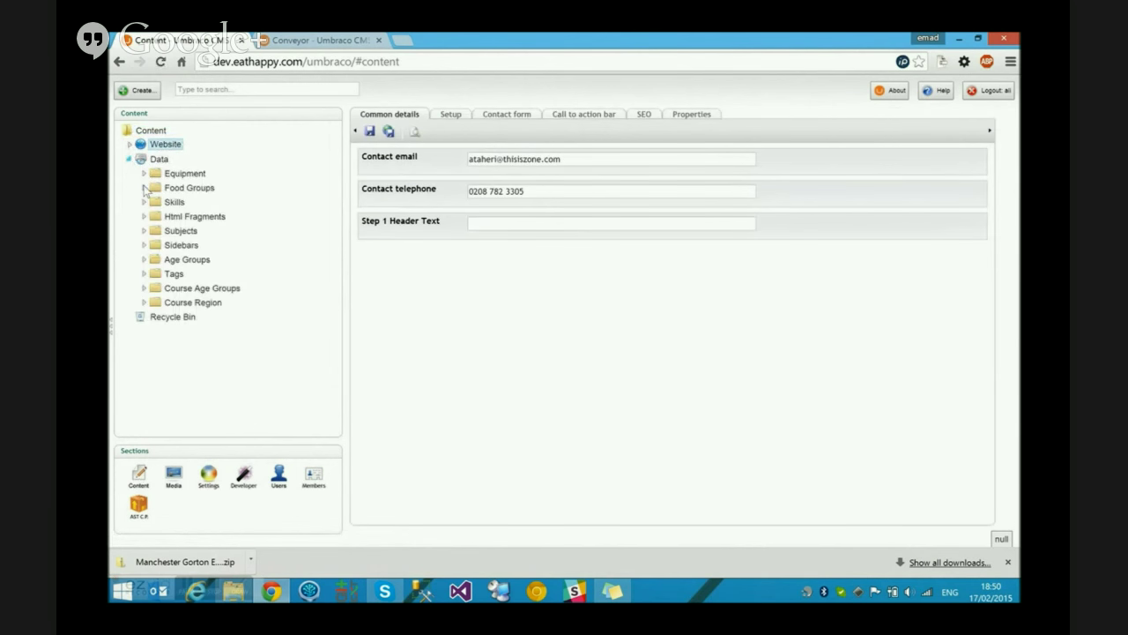
pyautogui.click(145, 301)
pyautogui.click(187, 303)
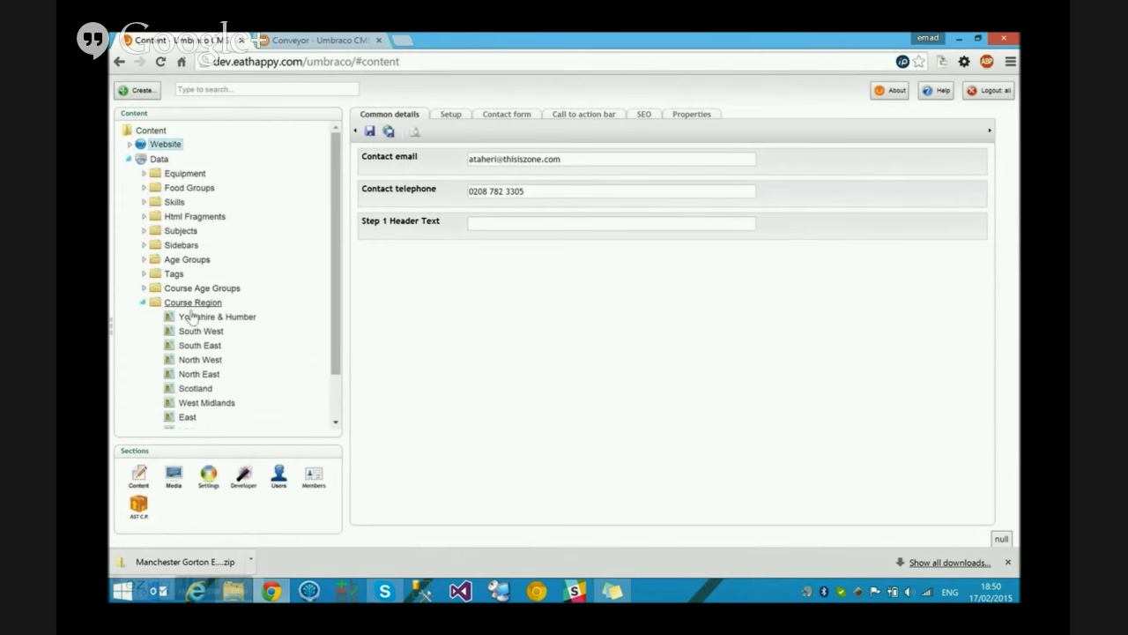
pyautogui.scroll(-1, 339, 283)
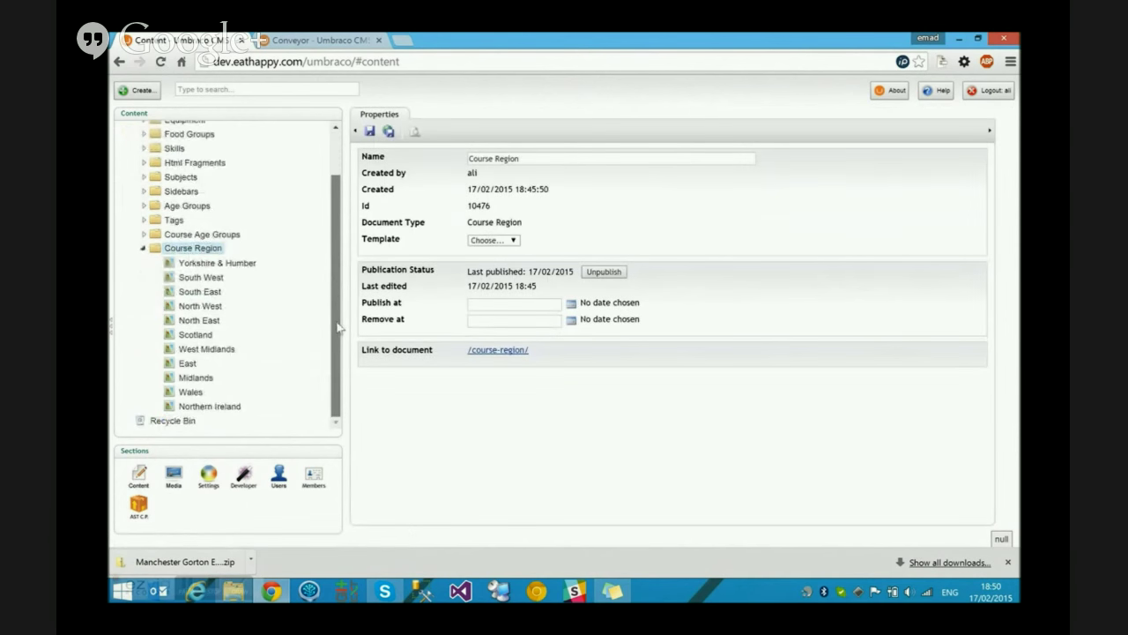
pyautogui.scroll(1, 340, 328)
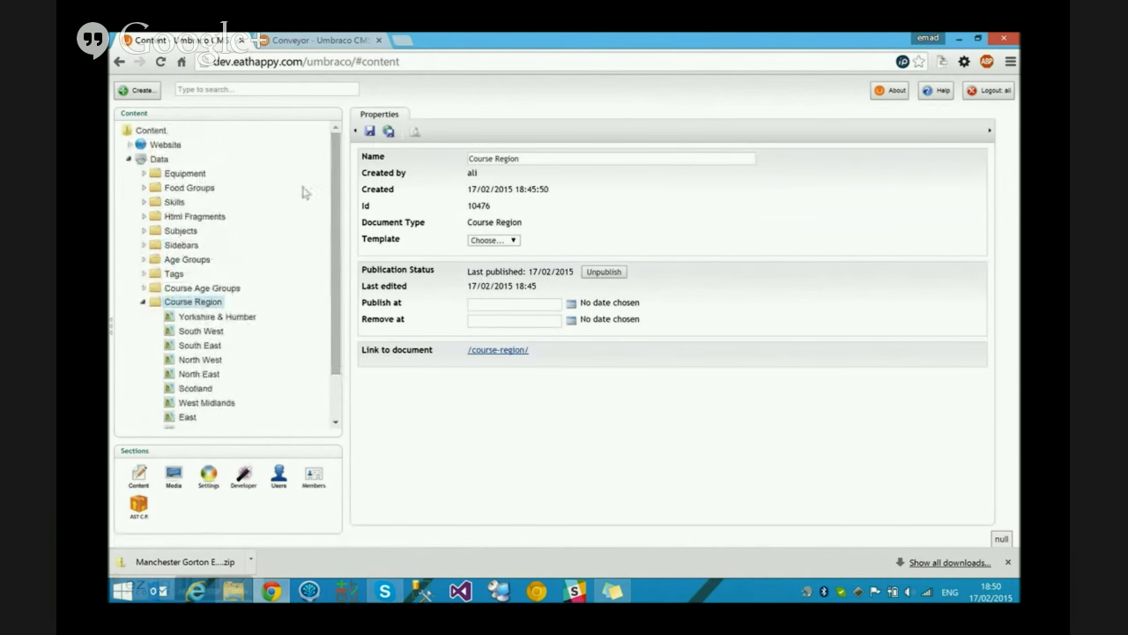
# Step: Expand Website in the dev content tree down through Let's Cook and Pop-up Kitchens to the children of Manchester Gorton Extra
pyautogui.click(164, 161)
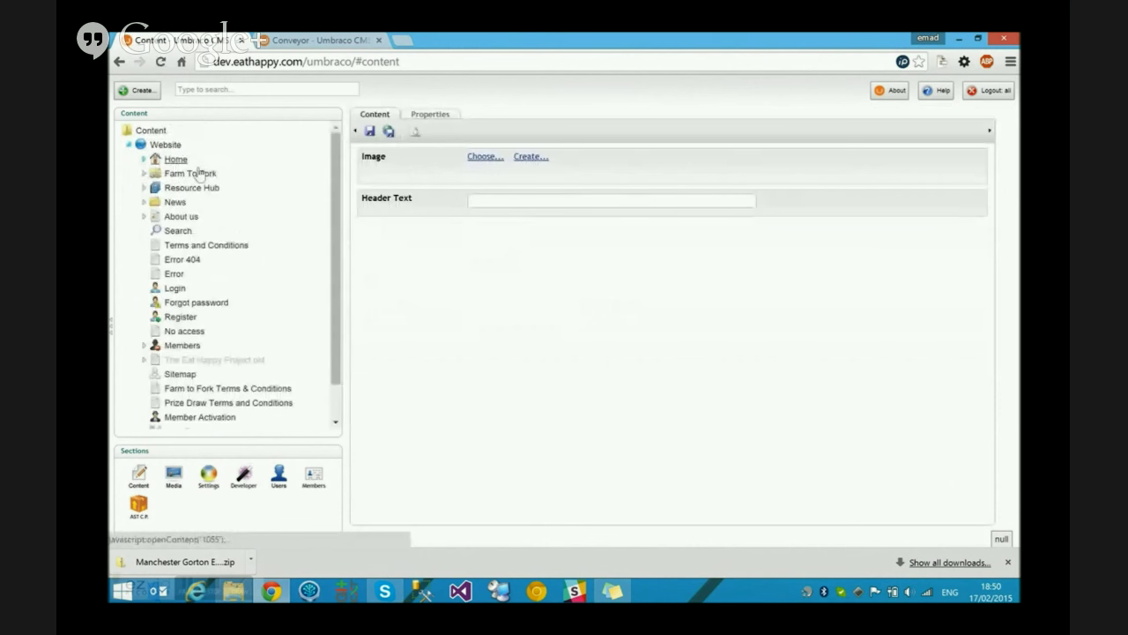
pyautogui.scroll(-1, 247, 206)
pyautogui.click(143, 391)
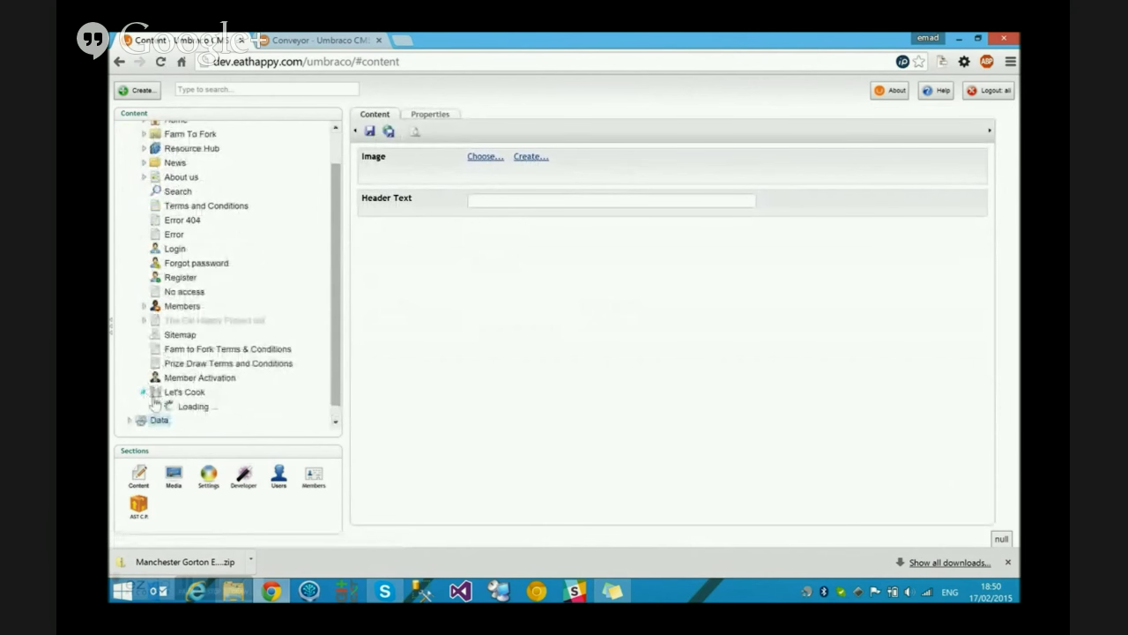
pyautogui.scroll(-1, 335, 308)
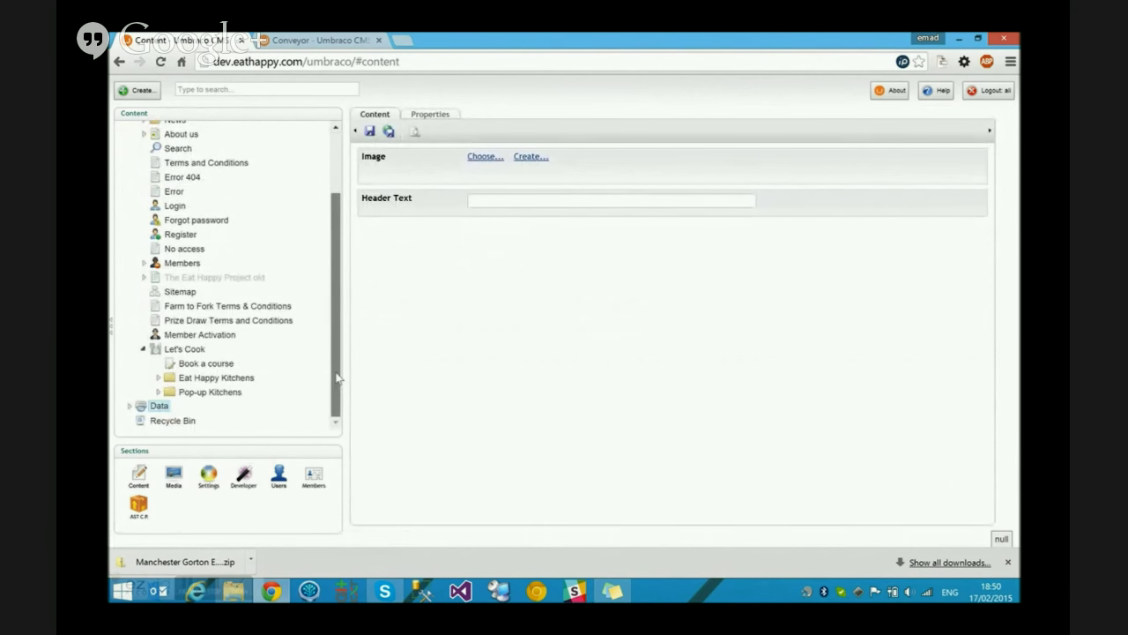
pyautogui.click(158, 393)
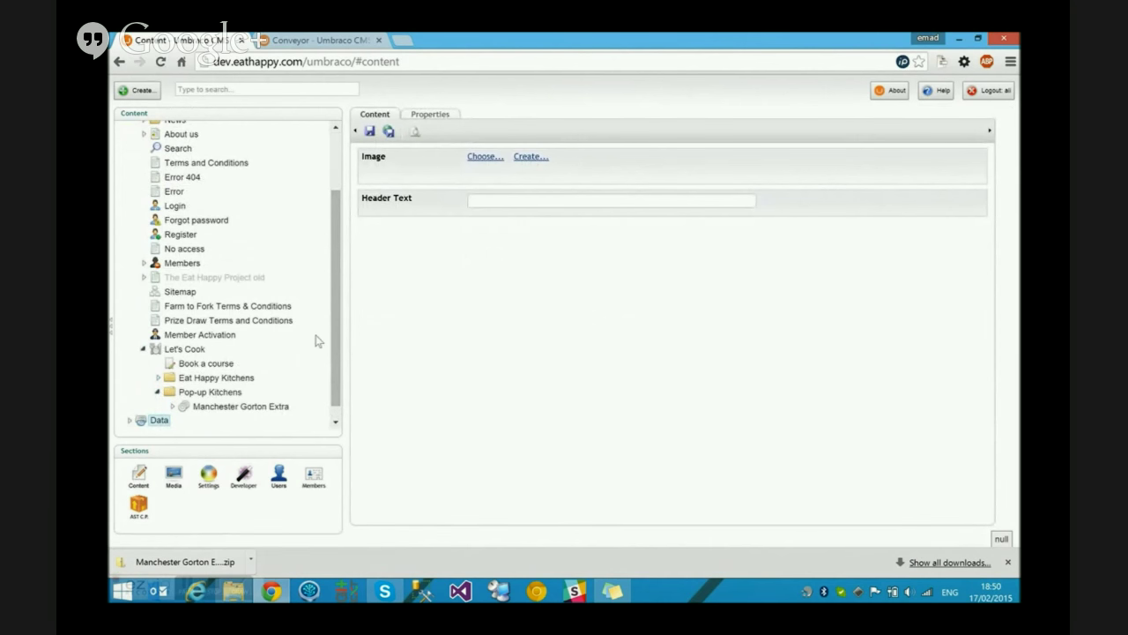
pyautogui.scroll(-1, 317, 340)
pyautogui.click(172, 392)
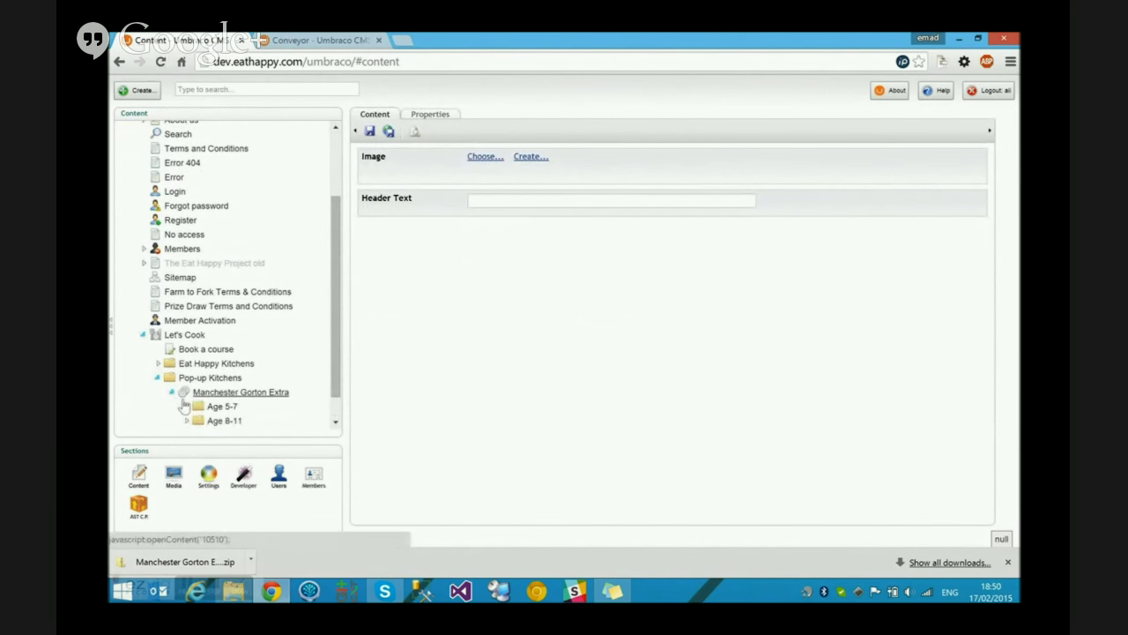
# Step: Expand the Age 5-7 and Age 8-11 folders and open the MG1 (Apr 8 - Apr 10) course to inspect its fields
pyautogui.click(185, 406)
pyautogui.scroll(-1, 185, 415)
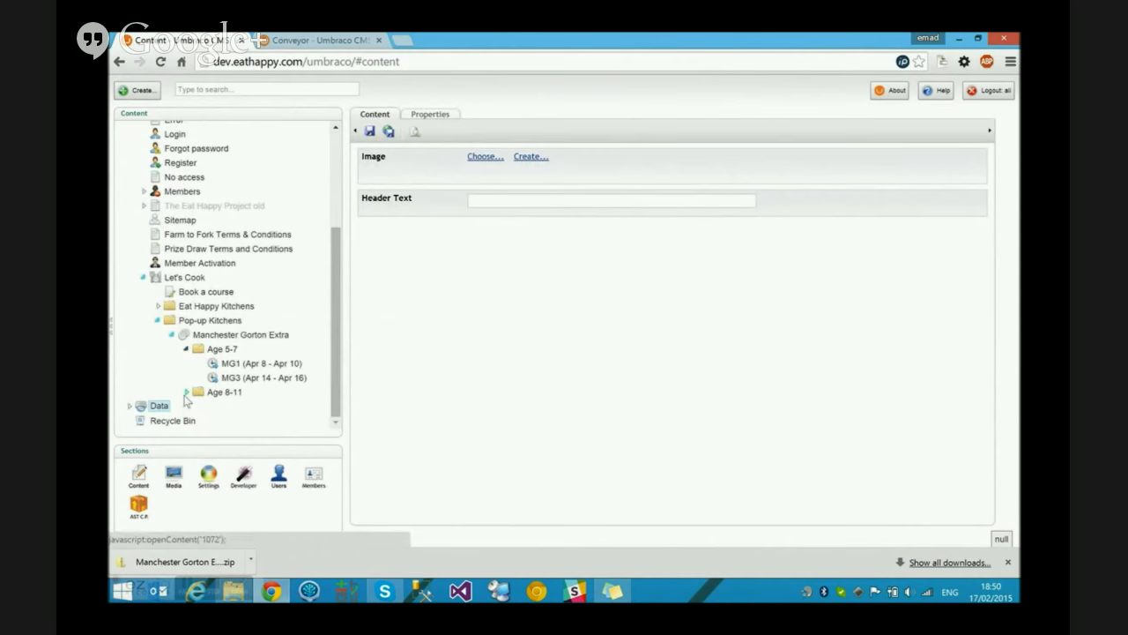
pyautogui.click(186, 392)
pyautogui.scroll(-1, 196, 395)
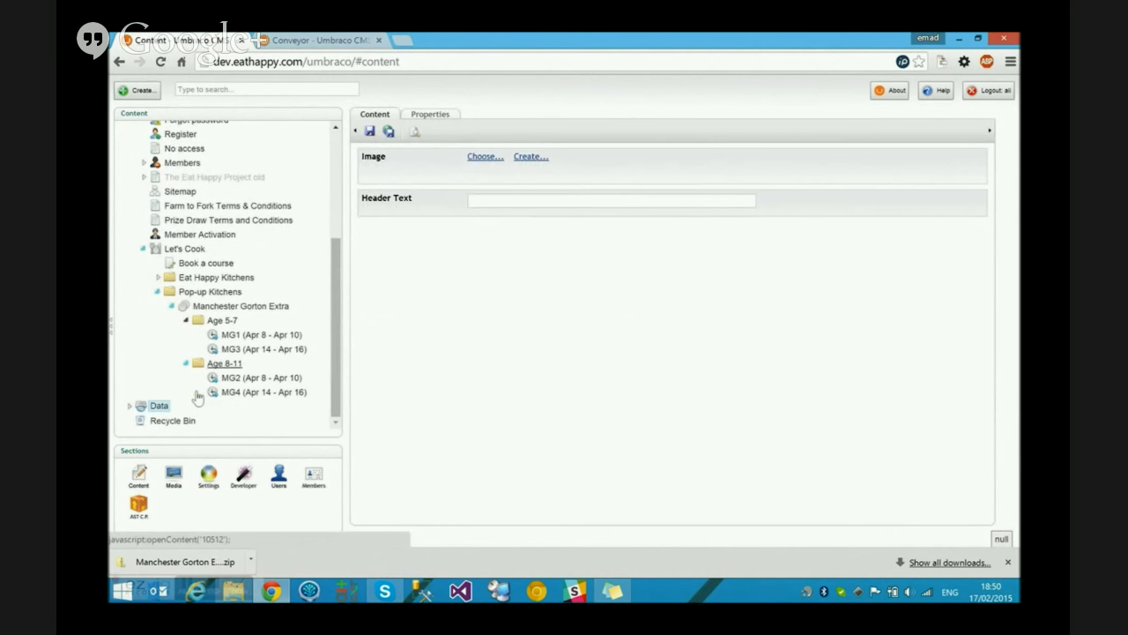
pyautogui.click(251, 335)
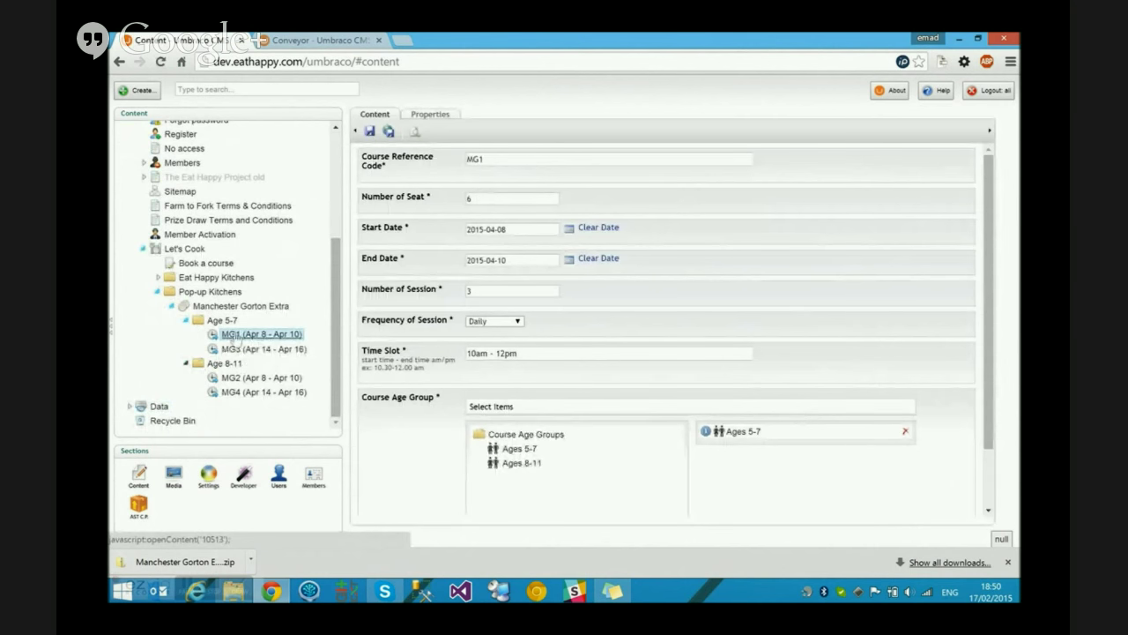
# Step: Switch to the stage site, show its Content section and expand Let's Cook and Pop-up Kitchens in the tree
pyautogui.click(313, 39)
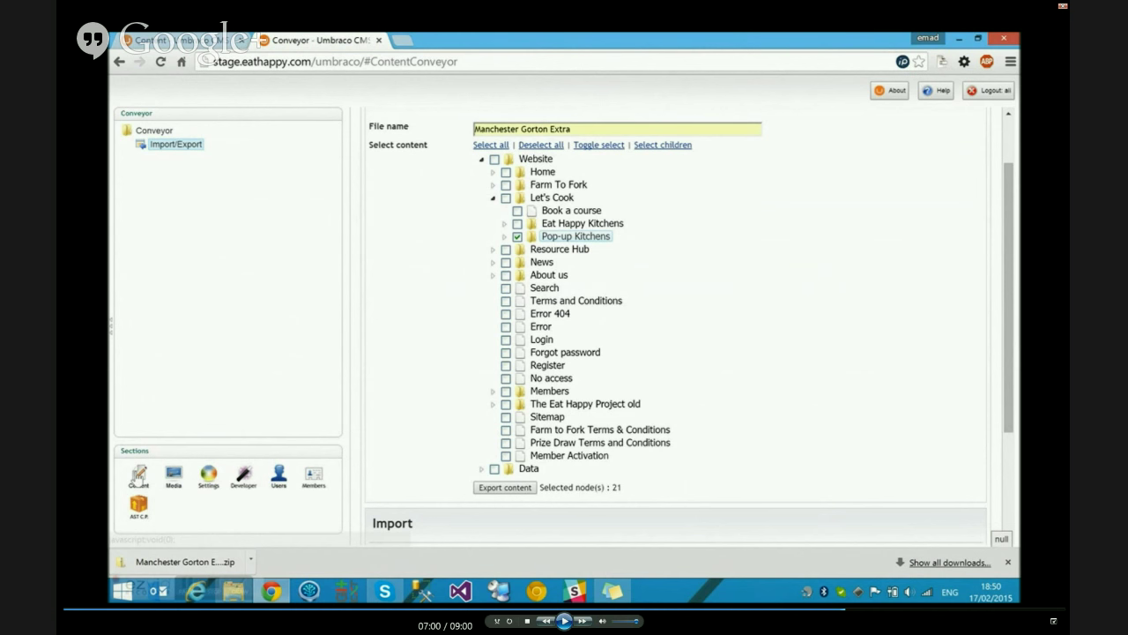
pyautogui.click(138, 476)
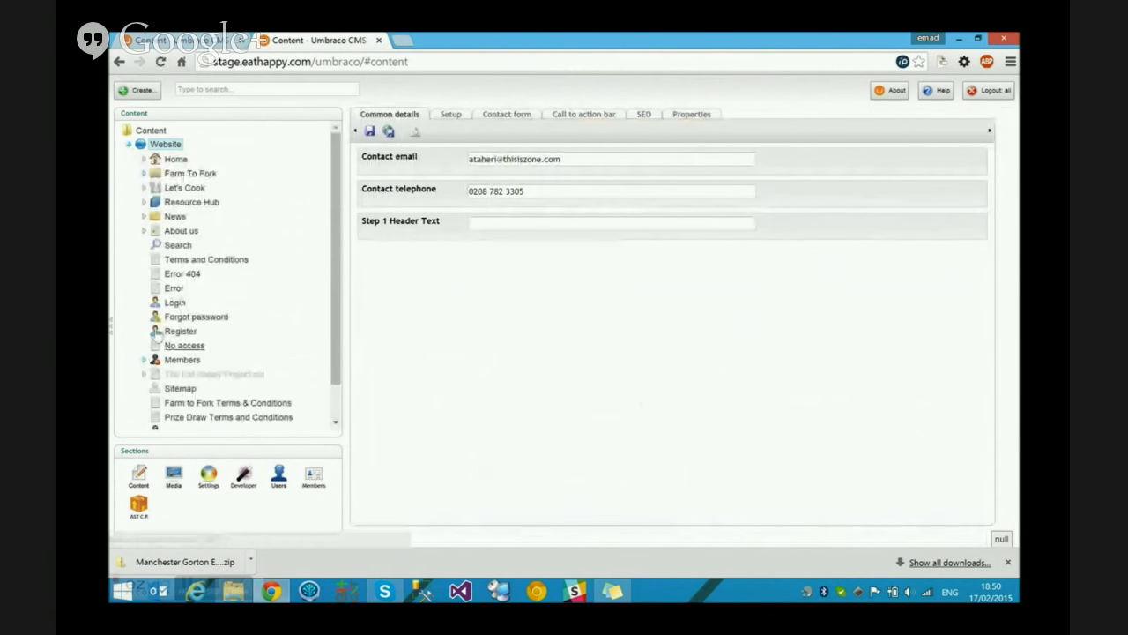
pyautogui.click(144, 187)
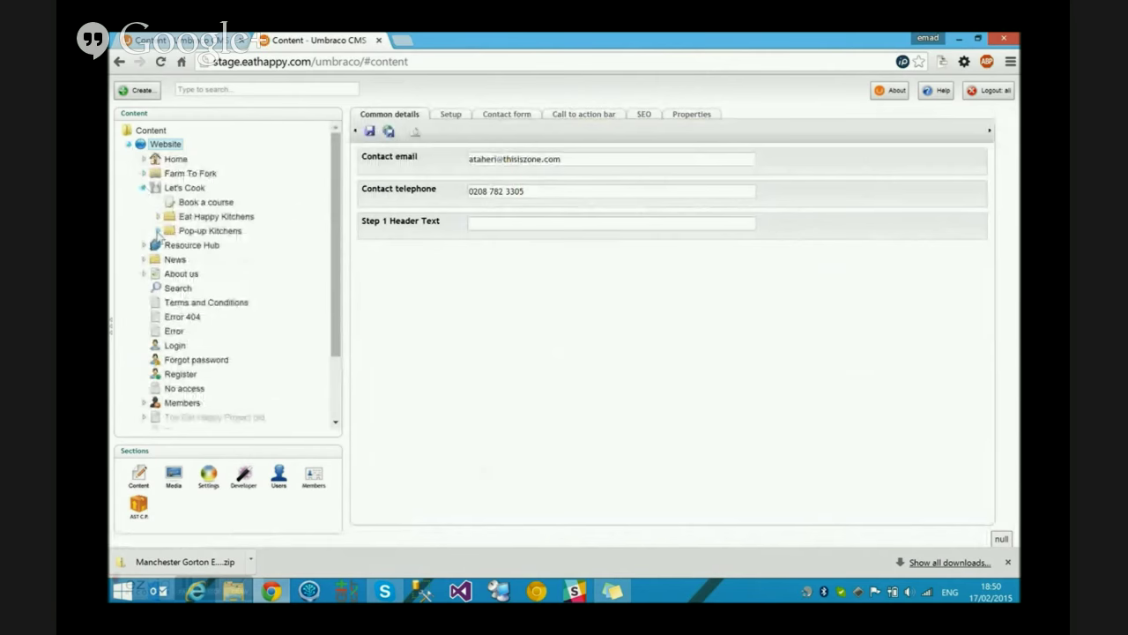
pyautogui.click(162, 39)
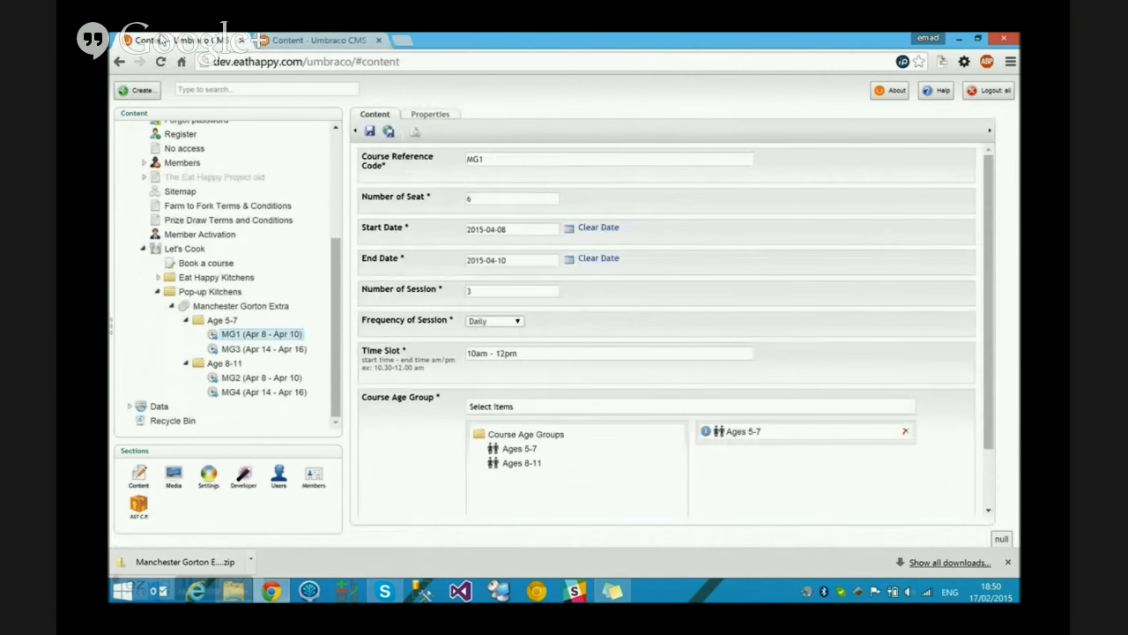
pyautogui.click(320, 38)
pyautogui.click(158, 231)
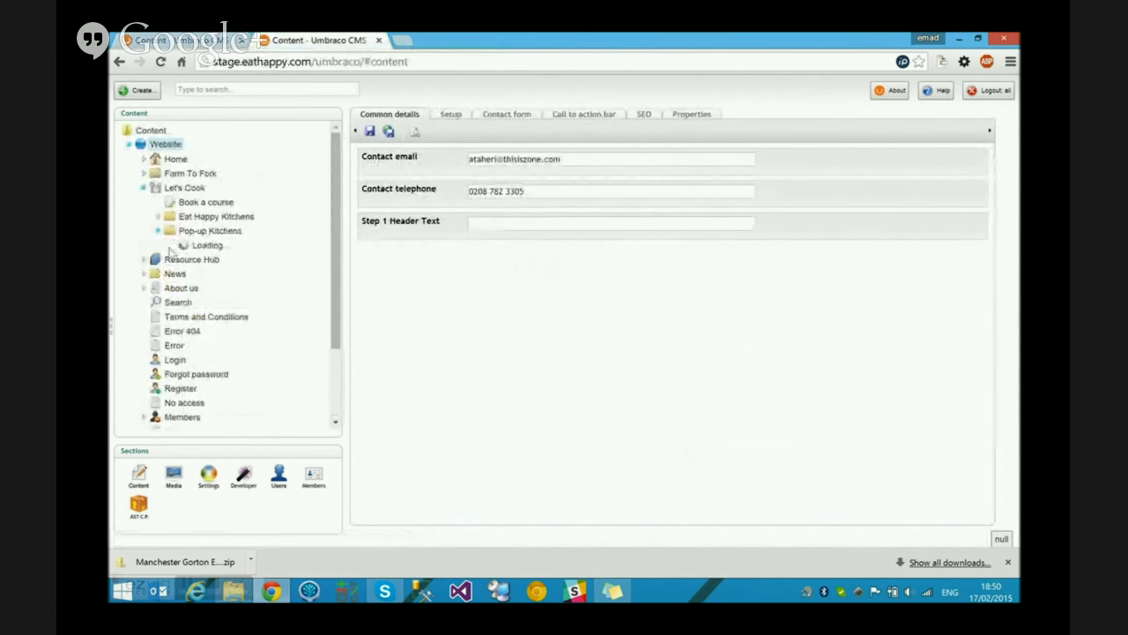
# Step: Open the stage site's MG1 course under Manchester Gorton Extra, Age 5-7, and compare its fields with the dev copy
pyautogui.click(173, 246)
pyautogui.click(186, 259)
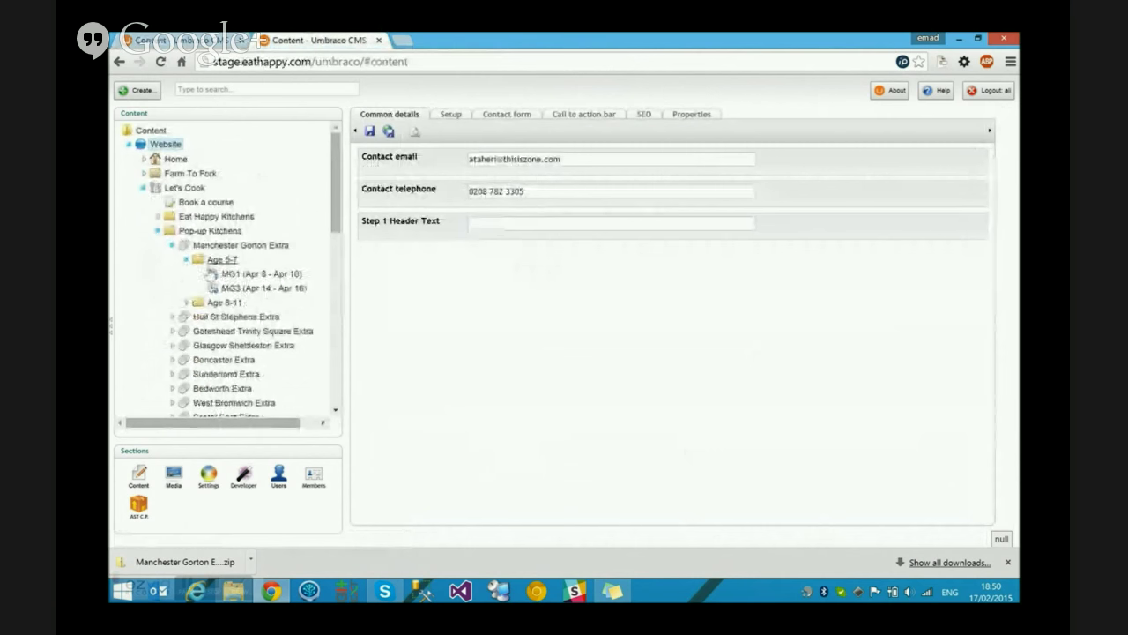
pyautogui.click(234, 274)
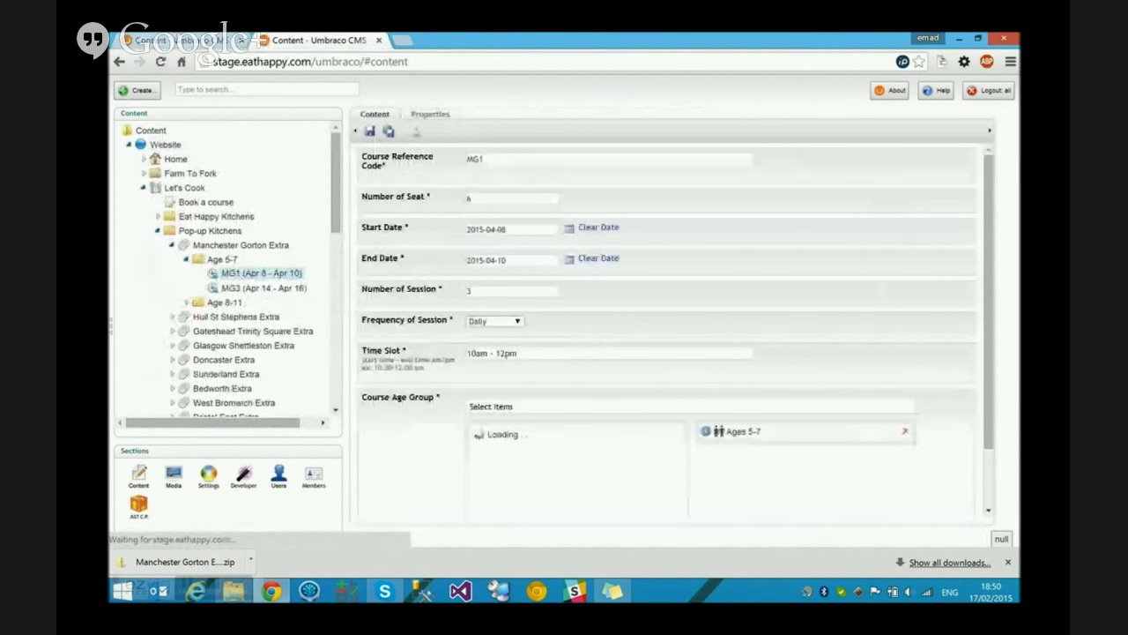
pyautogui.click(176, 40)
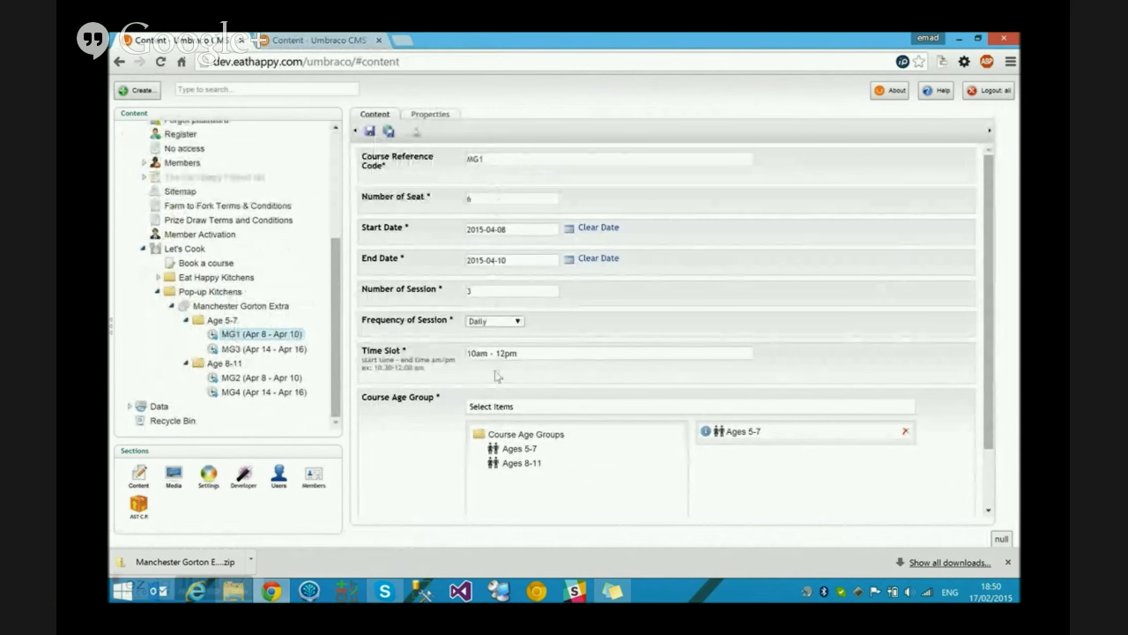
pyautogui.click(319, 40)
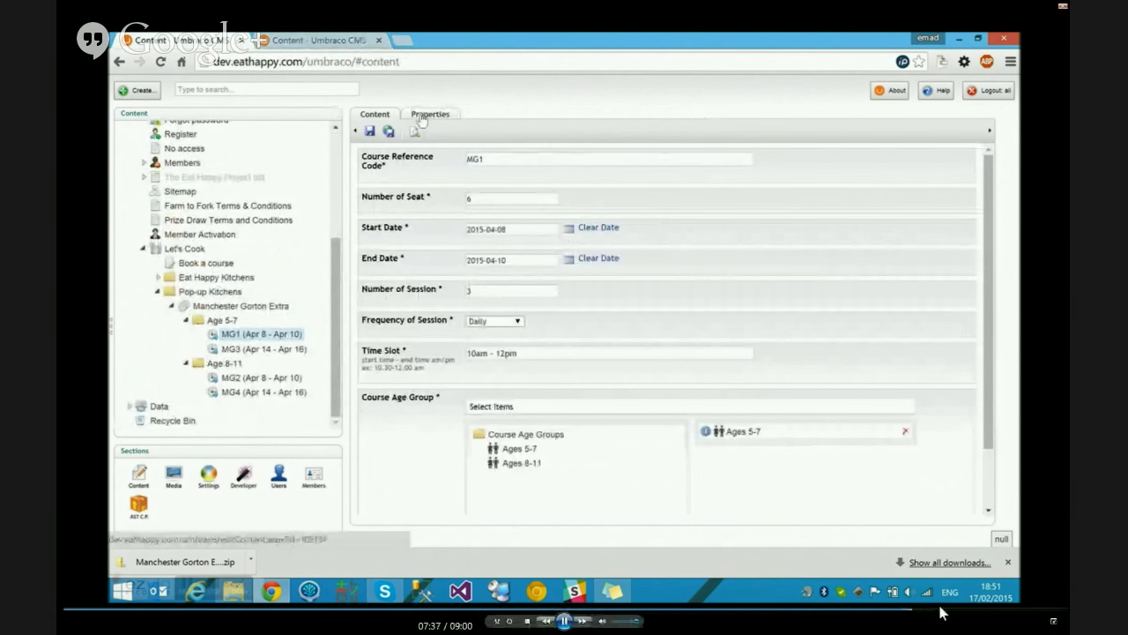
# Step: Skip ahead in the transfer demo video to the Let's Cook page's Course Settings and pause there to examine the FAQ link
pyautogui.click(934, 605)
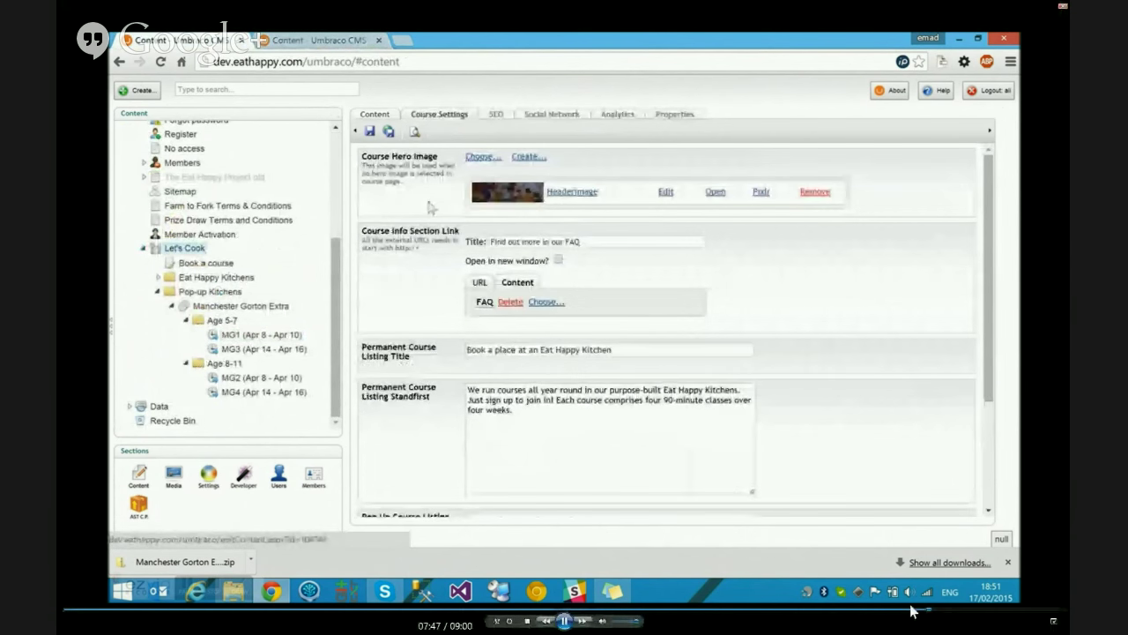
pyautogui.click(728, 475)
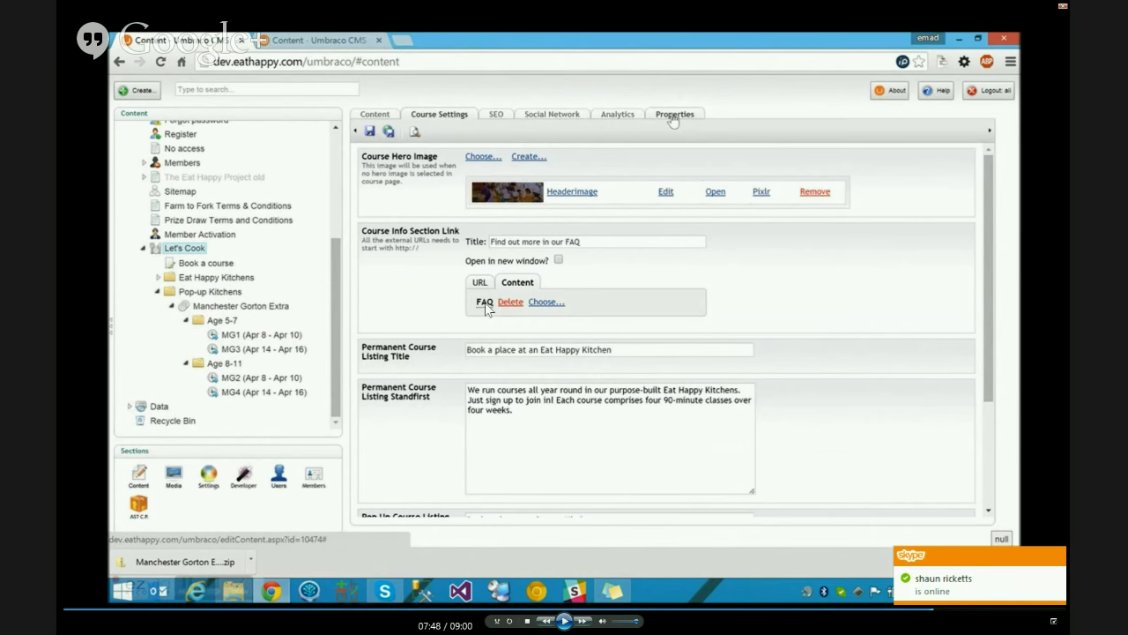
pyautogui.click(675, 116)
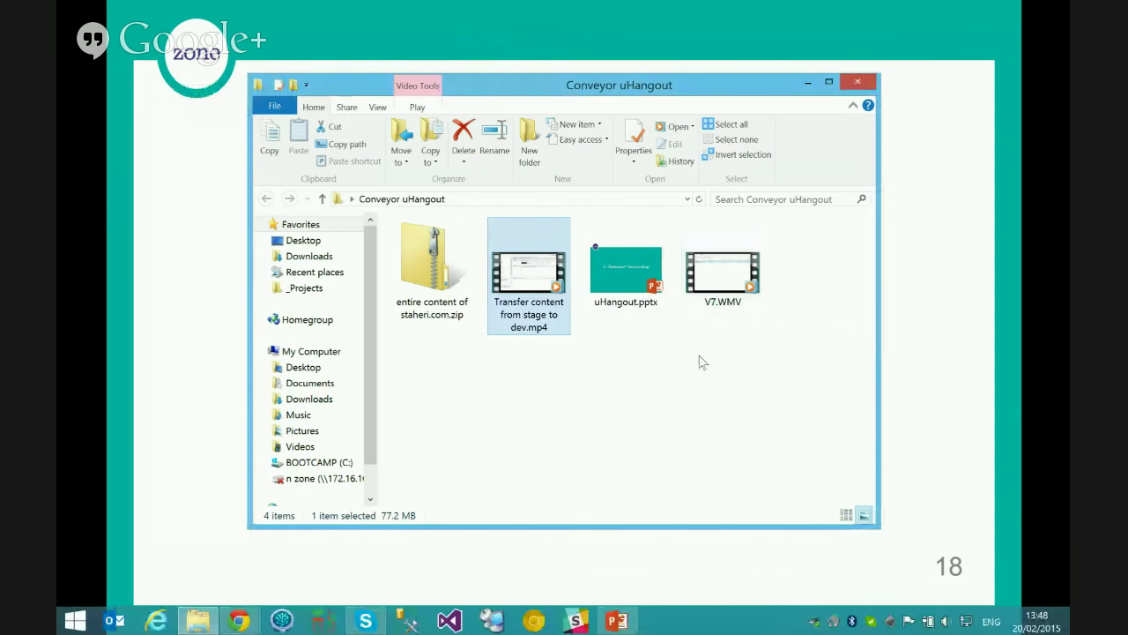
# Step: Open the V7.WMV video from the Conveyor uHangout folder and play it
pyautogui.doubleClick(721, 280)
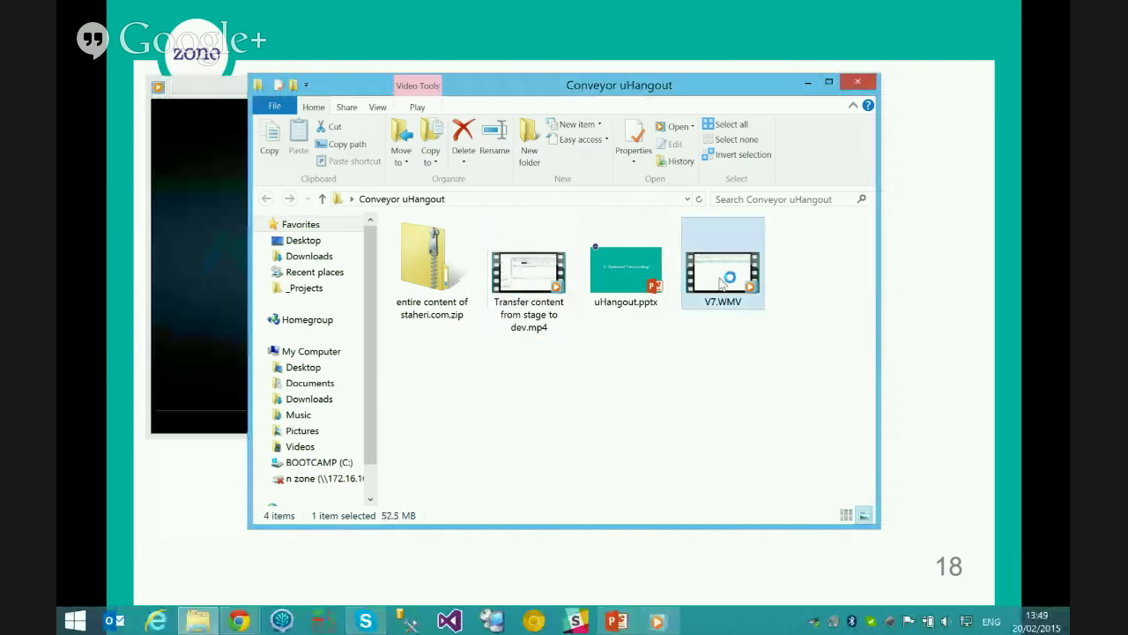
pyautogui.click(379, 376)
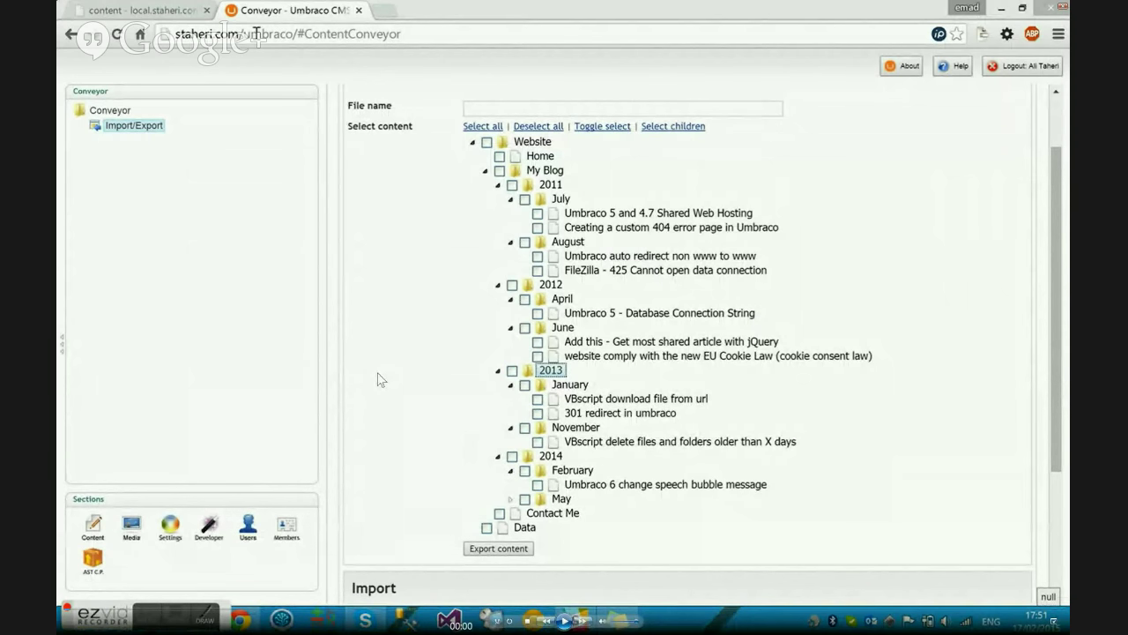
pyautogui.press('space')
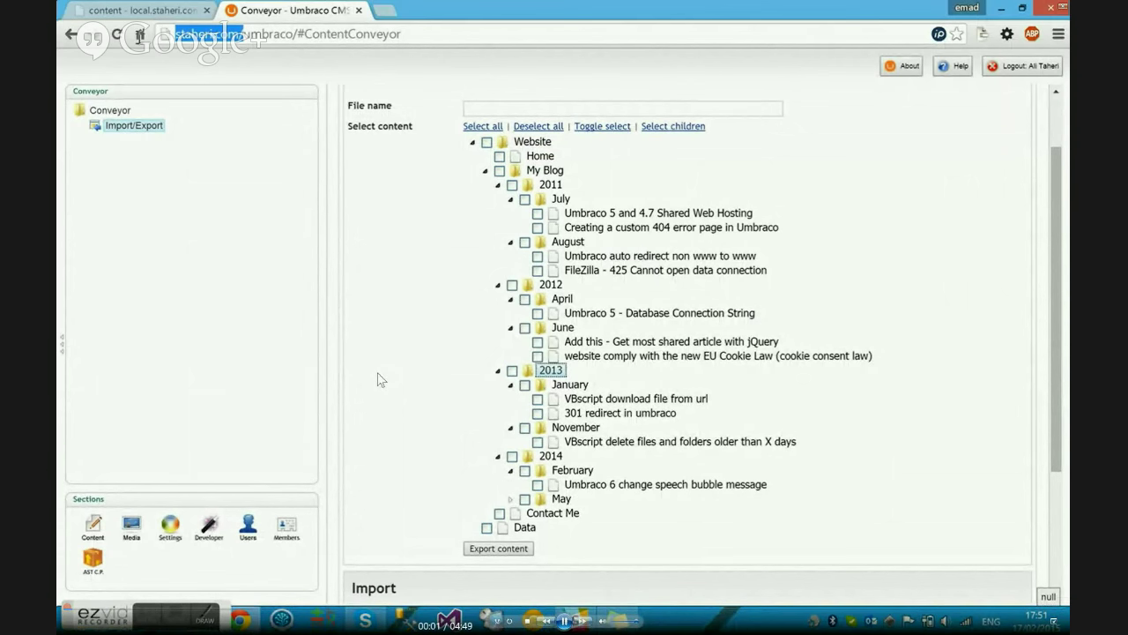
pyautogui.write('http://staheri.com/')
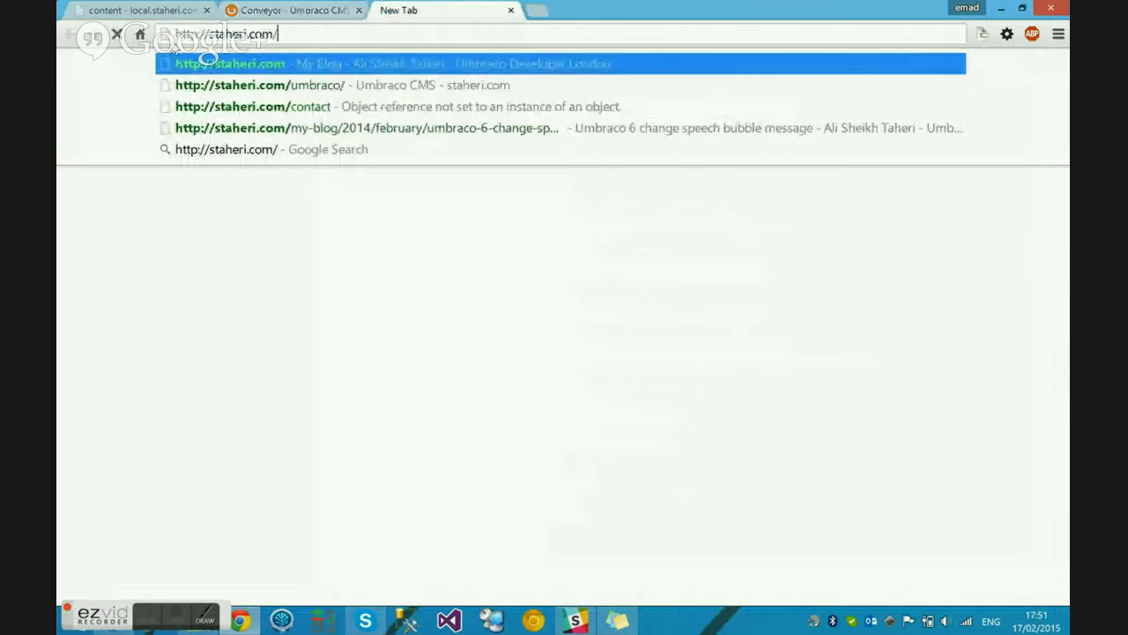
pyautogui.press('Return')
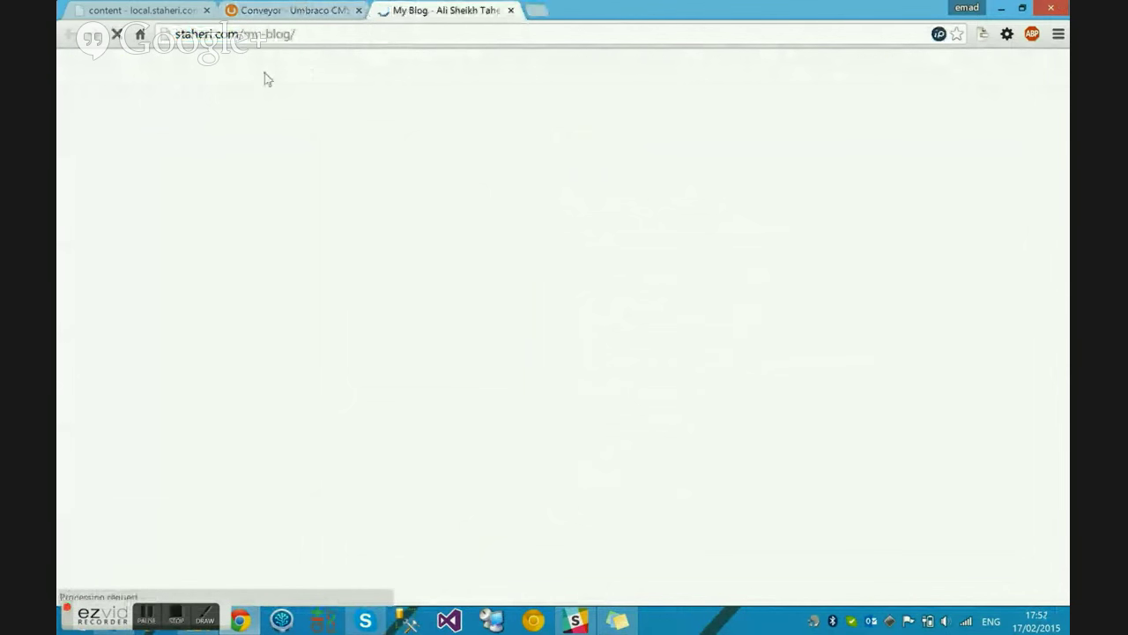
pyautogui.scroll(-10, 290, 331)
pyautogui.scroll(10, 291, 332)
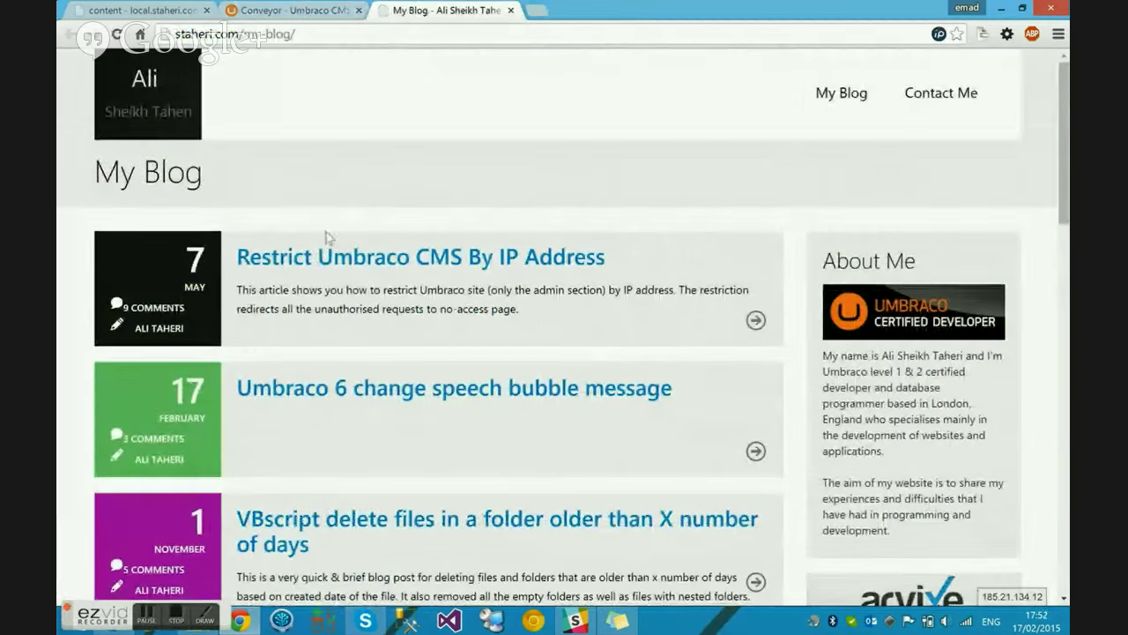
pyautogui.click(318, 257)
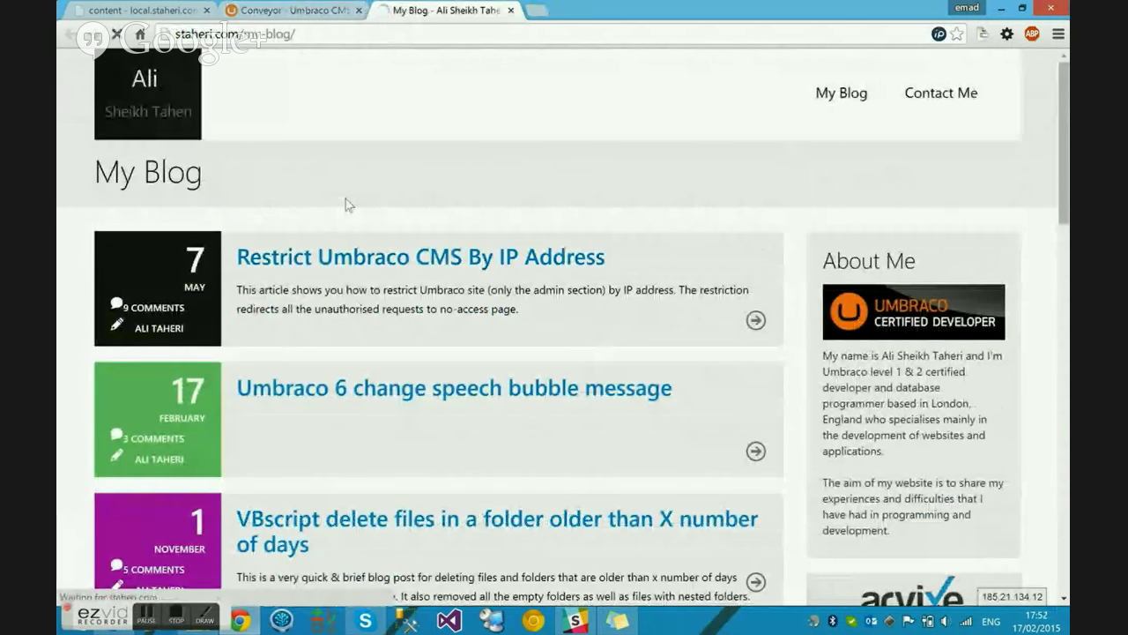
pyautogui.scroll(-4, 319, 203)
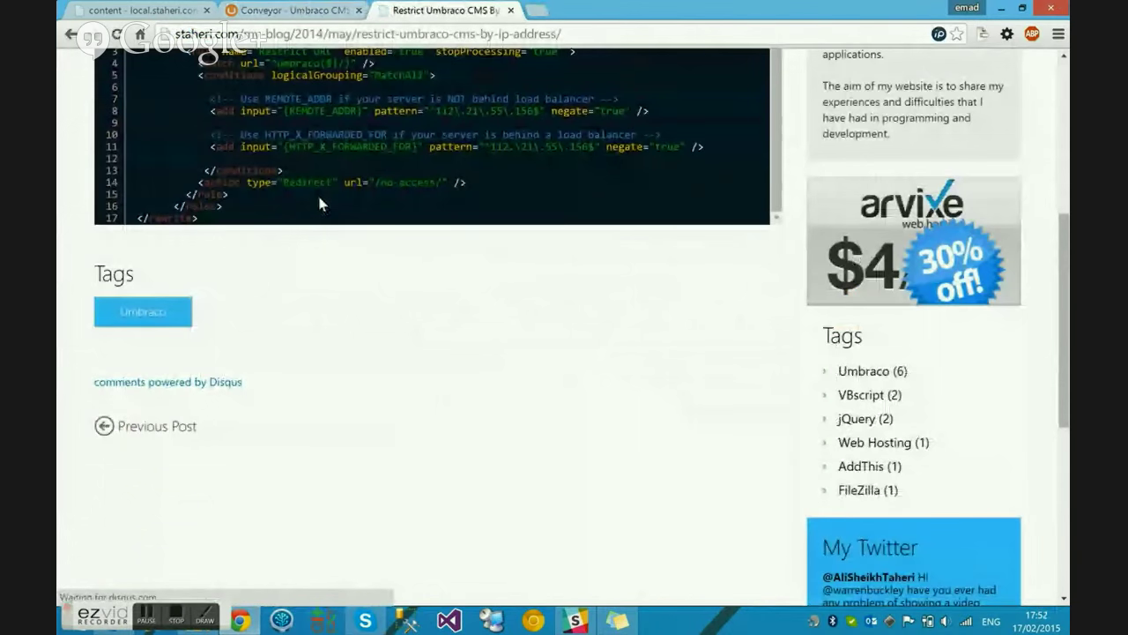
pyautogui.scroll(4, 318, 192)
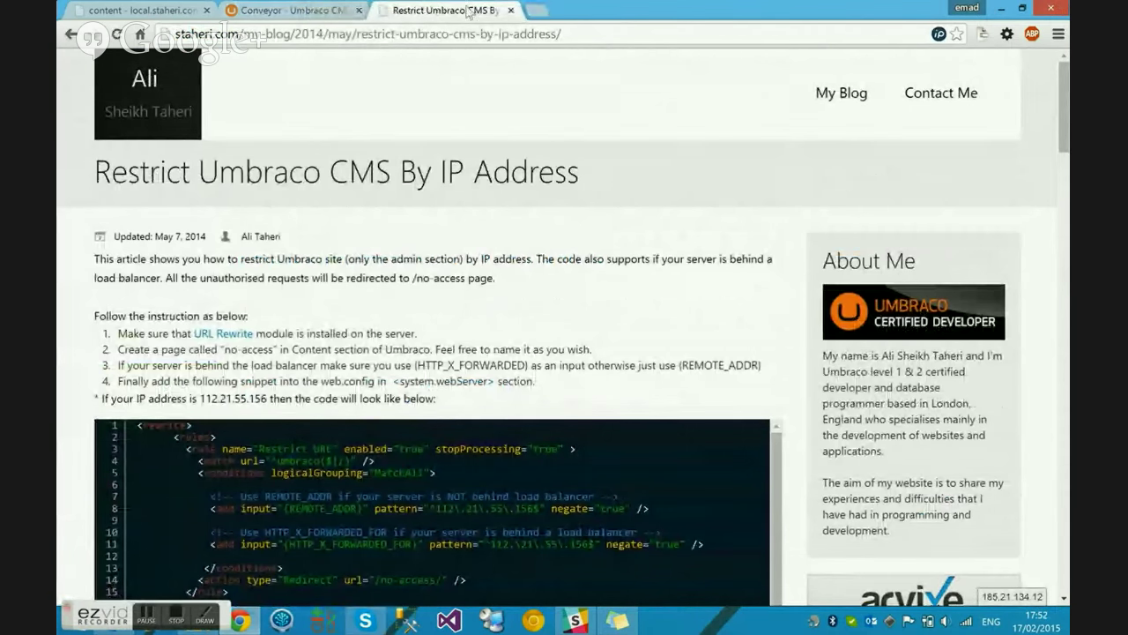
# Step: Close the blog page, return to staheri.com's Conveyor Import/Export page and select all content nodes for export
pyautogui.click(510, 10)
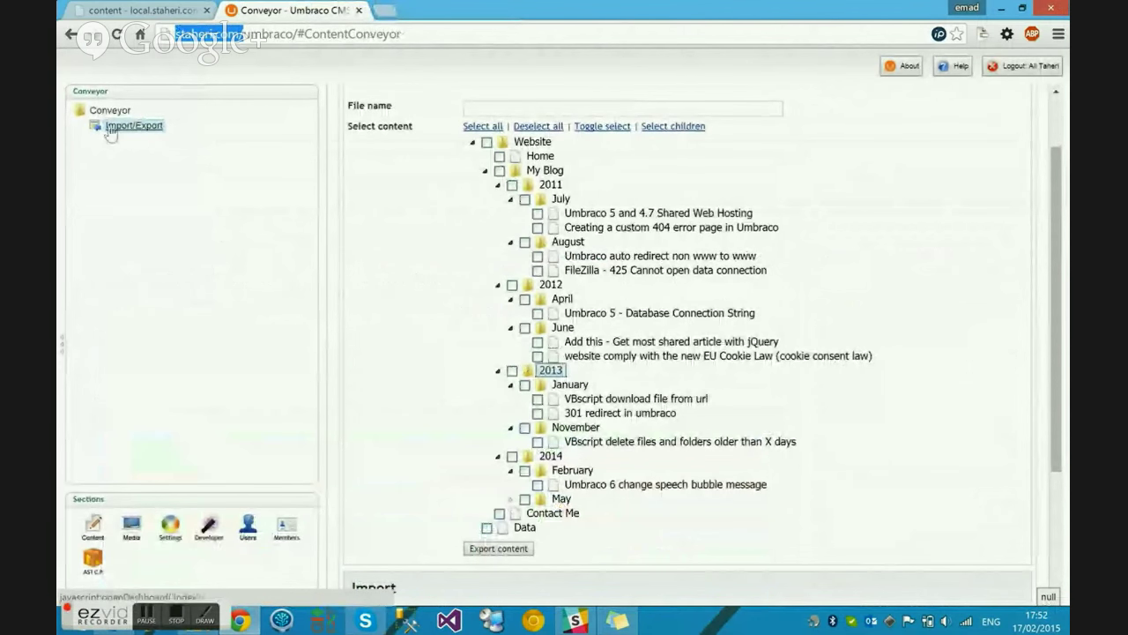
pyautogui.click(490, 127)
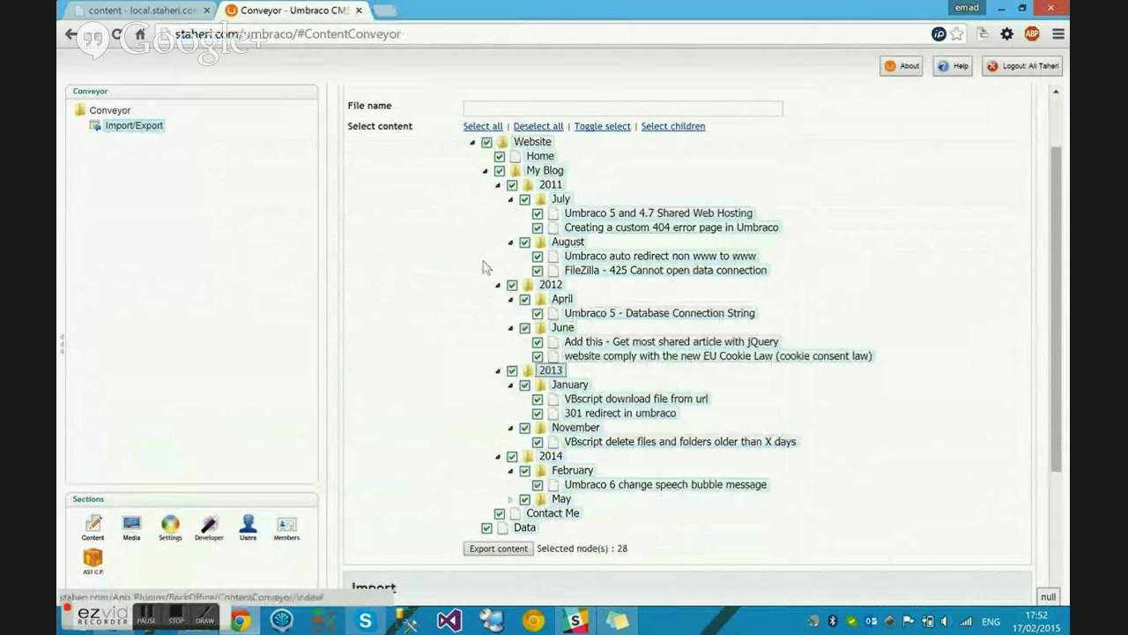
# Step: Set the export file name to "entire content of staheri.com" and export all selected content nodes
pyautogui.scroll(-2, 483, 260)
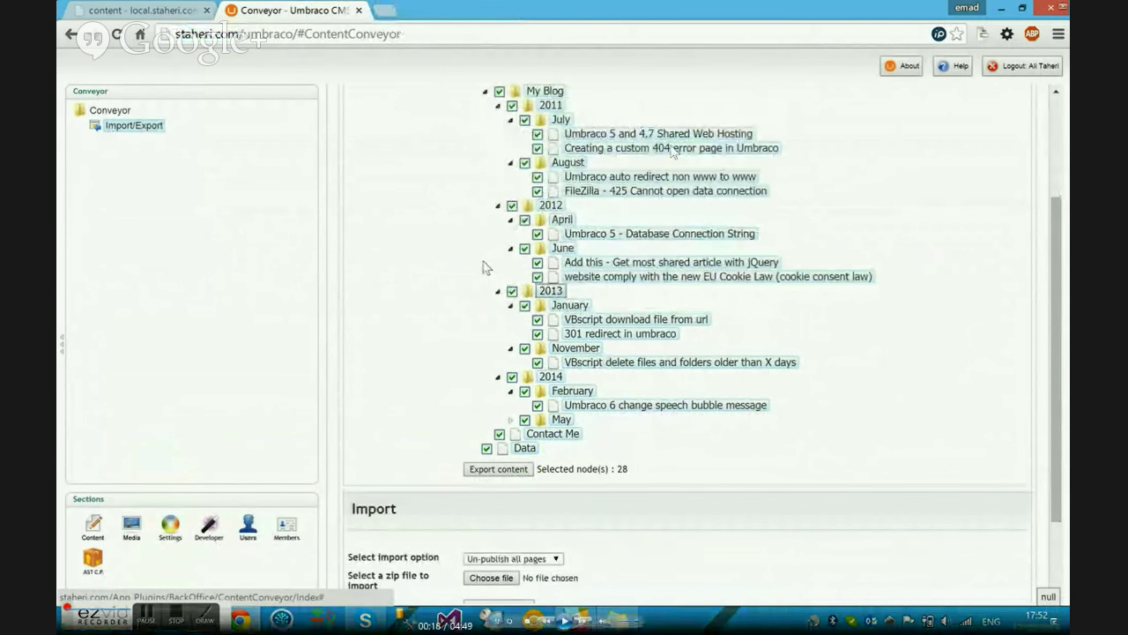
pyautogui.scroll(4, 483, 261)
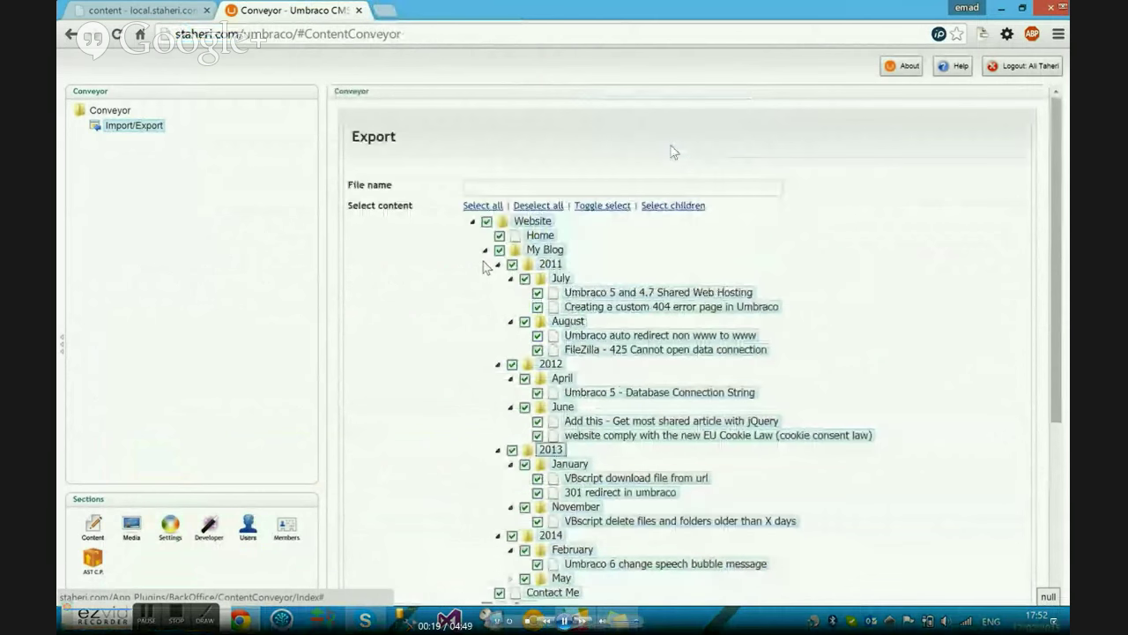
pyautogui.scroll(-2, 483, 261)
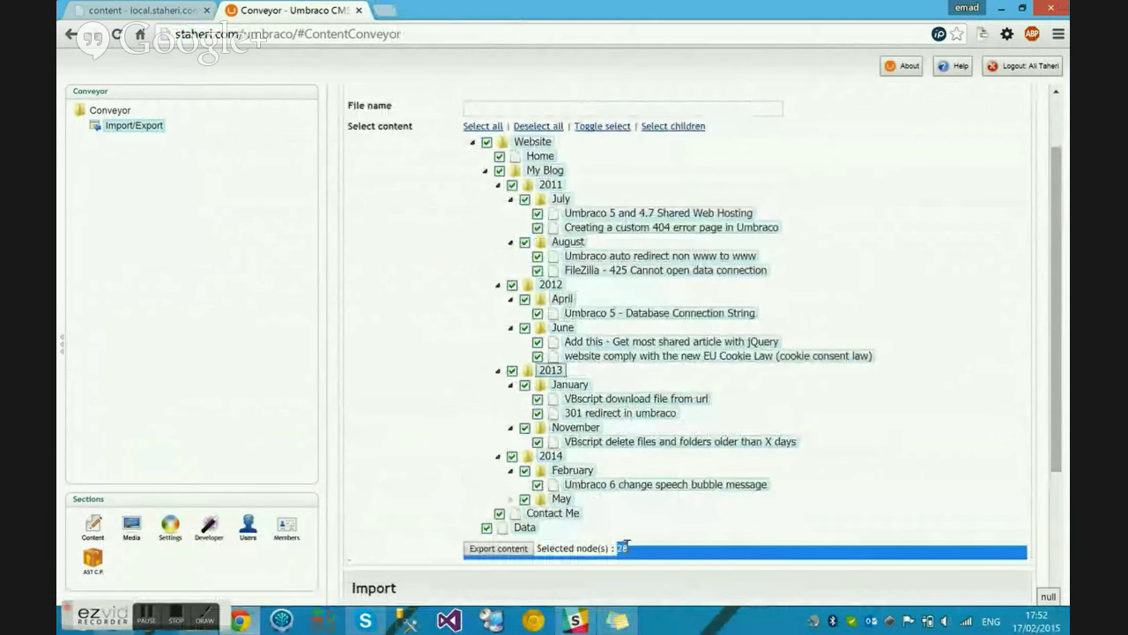
pyautogui.click(483, 104)
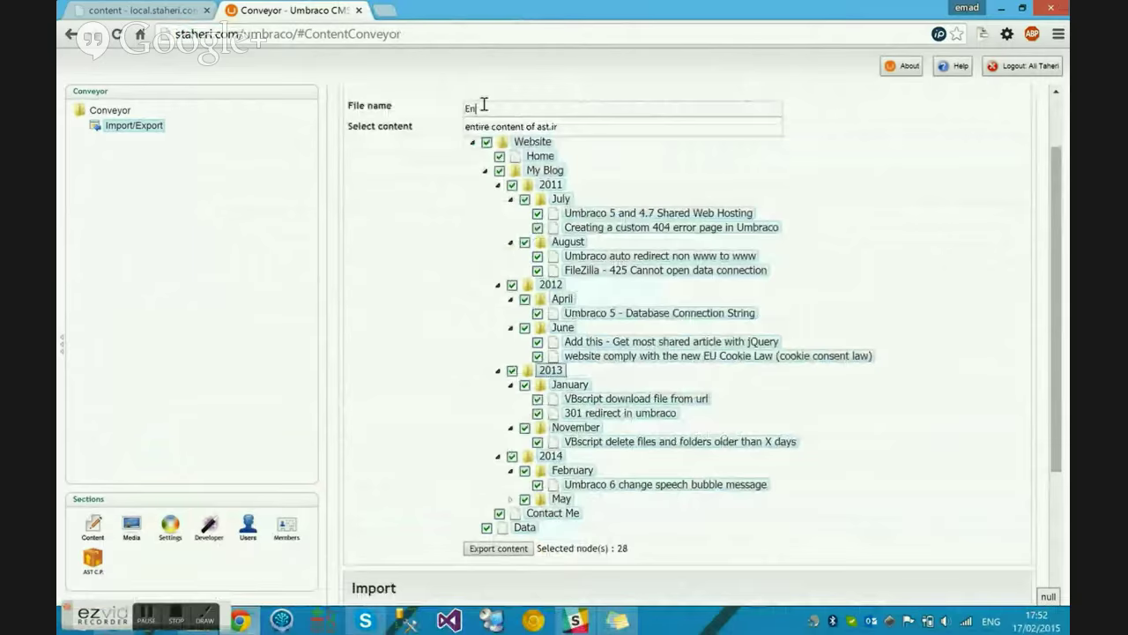
pyautogui.write('ent')
pyautogui.press('Down')
pyautogui.press('Return')
pyautogui.press('BackSpace')
pyautogui.press('BackSpace')
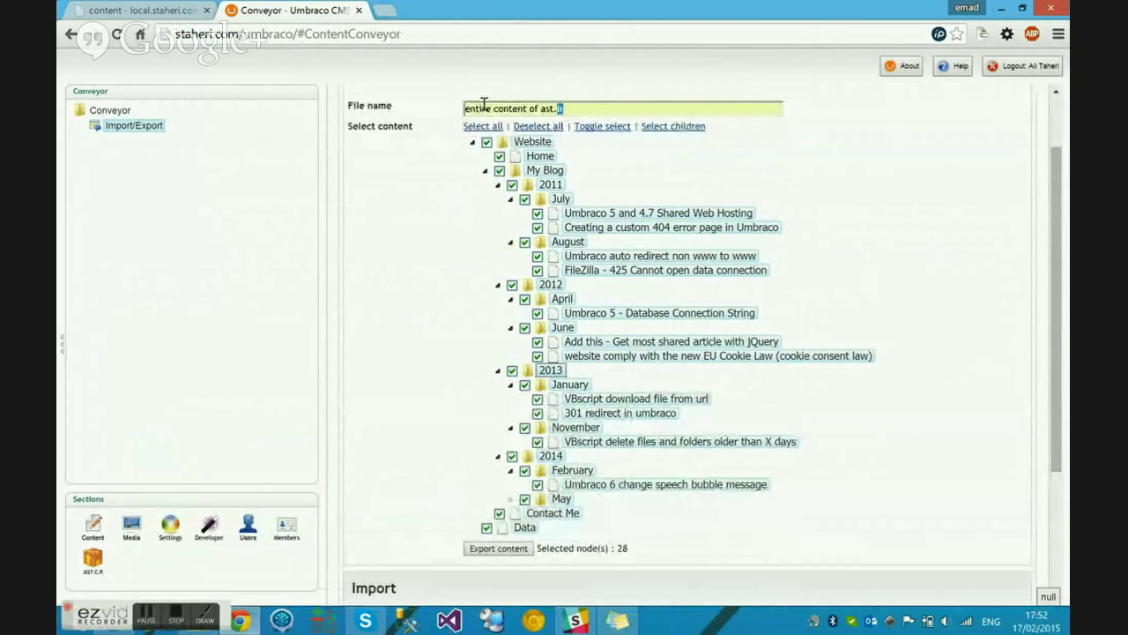
pyautogui.hotkey('ctrl', 'shift', 'Left')
pyautogui.write('staheri.com')
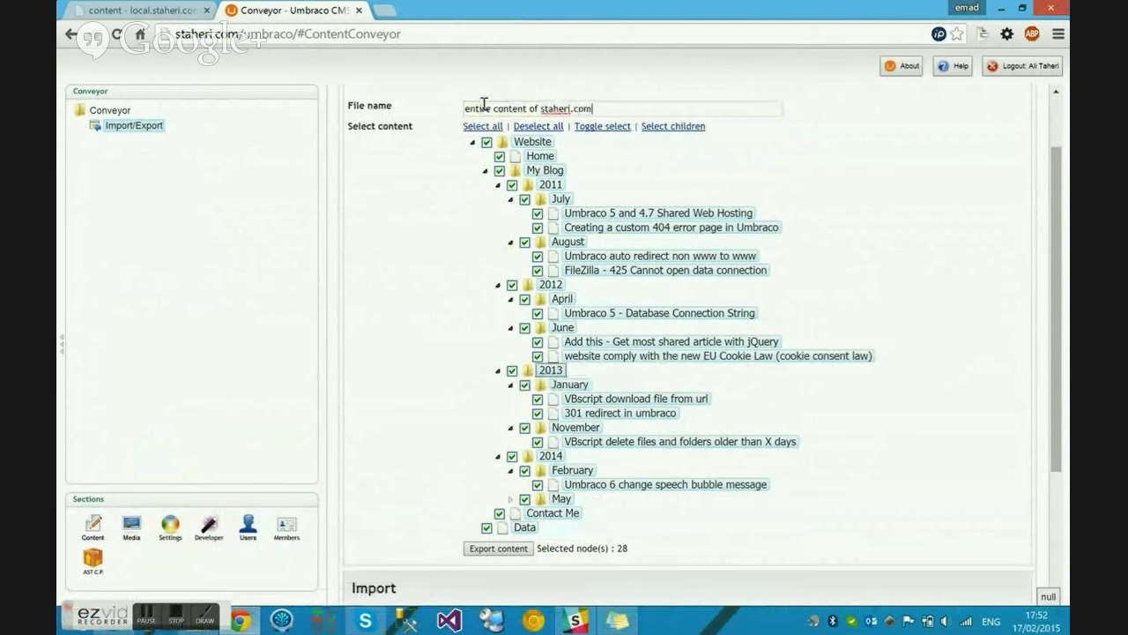
pyautogui.click(486, 548)
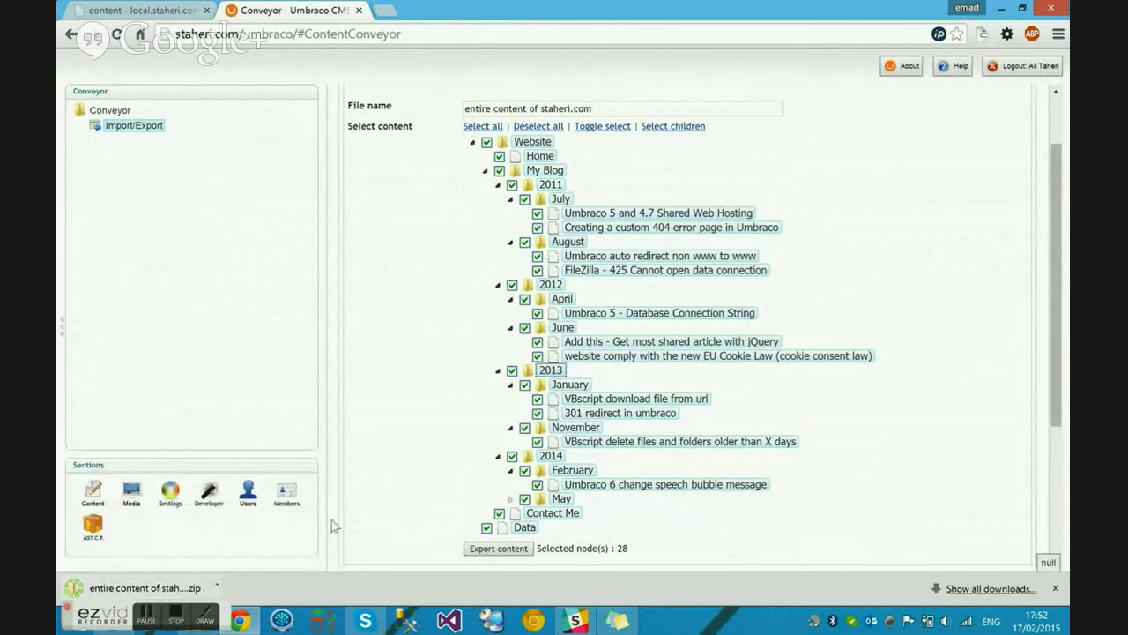
# Step: Open the exported zip file and look through its media folder, including subfolder 3014
pyautogui.click(133, 587)
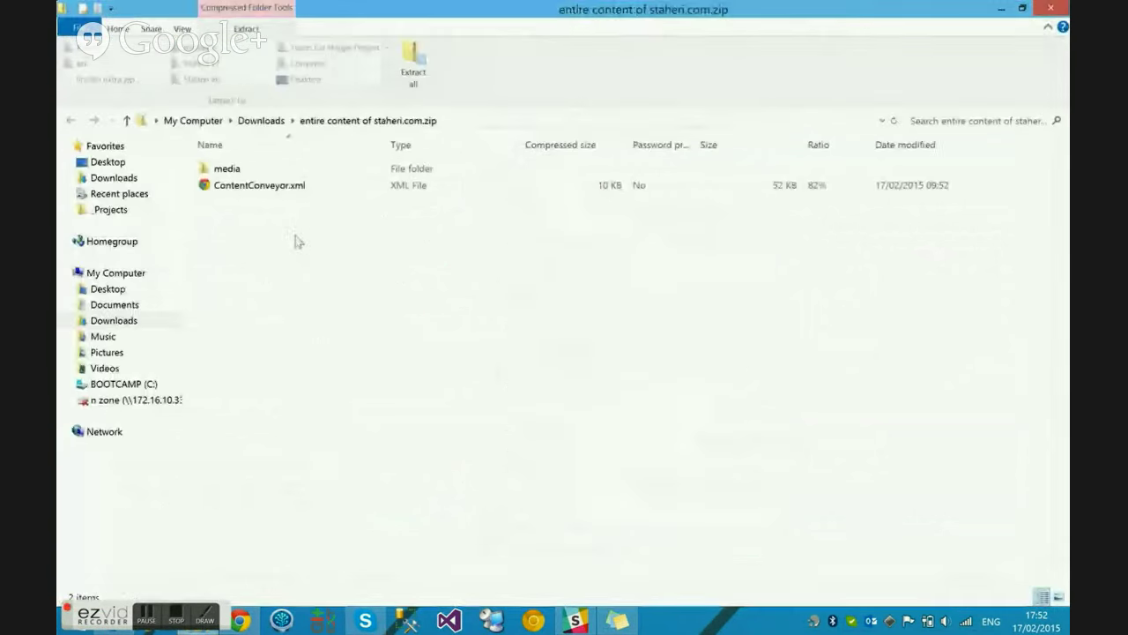
pyautogui.doubleClick(228, 170)
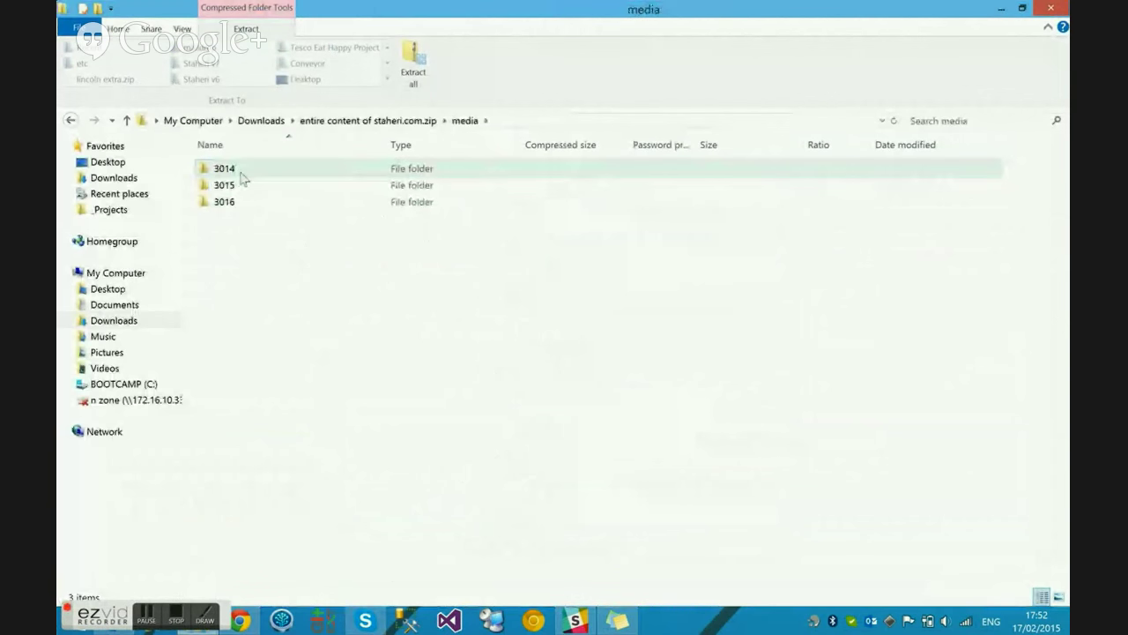
pyautogui.doubleClick(236, 169)
pyautogui.press('BackSpace')
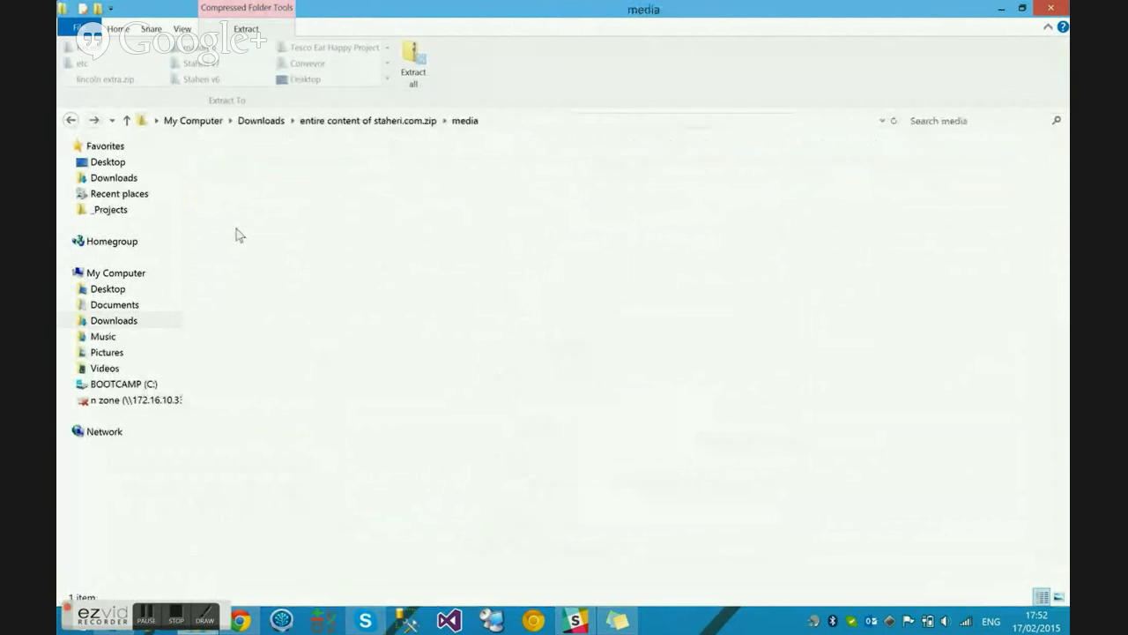
pyautogui.press('BackSpace')
# Step: Open ContentConveyor.xml from the exported zip, read through its nodes down to the media entries, and return to the Conveyor page
pyautogui.doubleClick(248, 187)
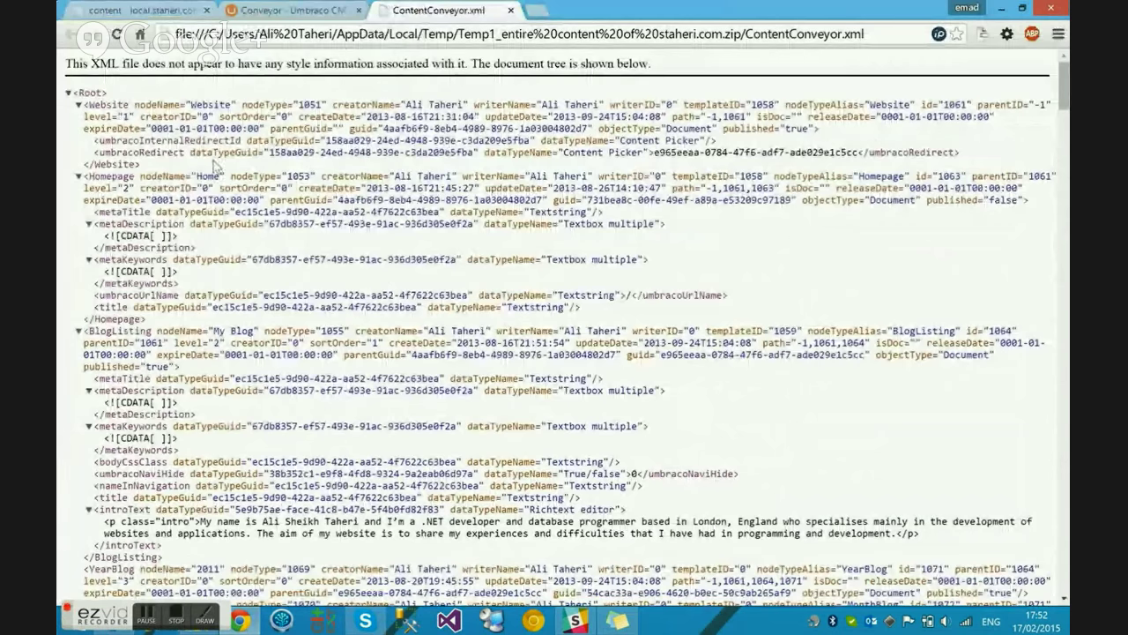
pyautogui.scroll(-15, 143, 121)
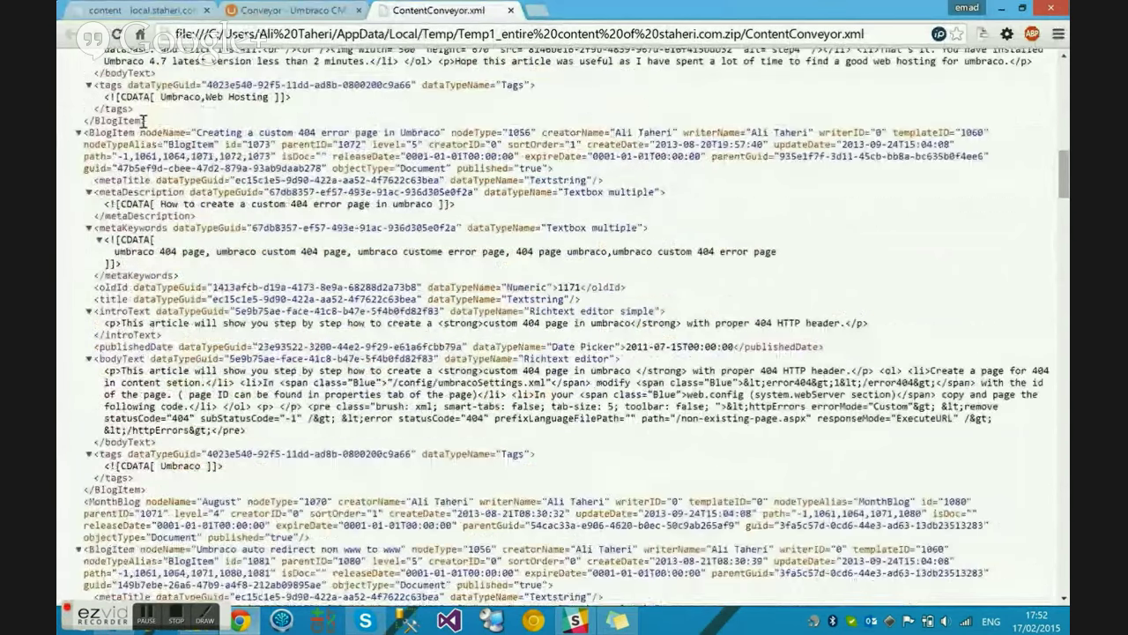
pyautogui.scroll(-15, 144, 120)
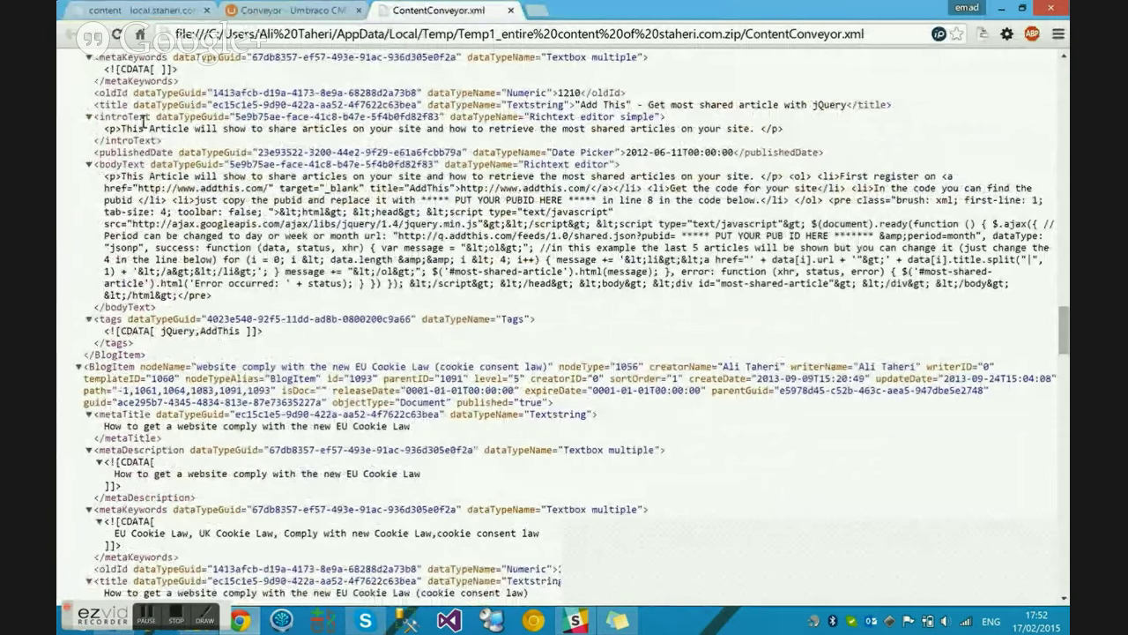
pyautogui.scroll(-20, 144, 121)
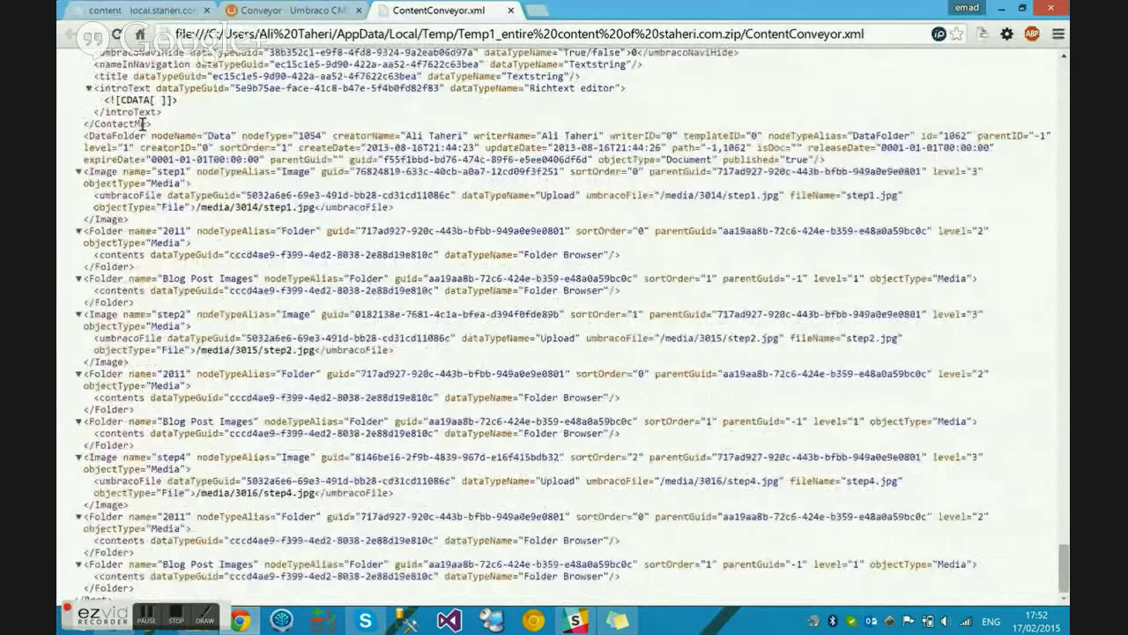
pyautogui.click(296, 9)
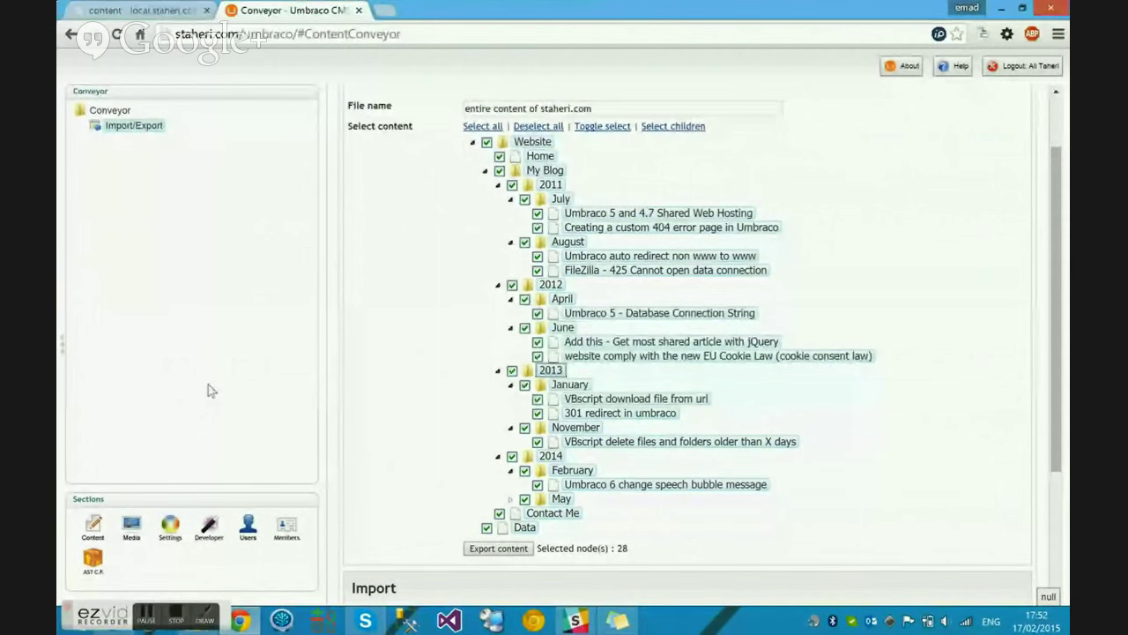
# Step: Switch to the local.staheri.com back office and check its Content section, Media section and media Recycle Bin for existing items
pyautogui.click(132, 9)
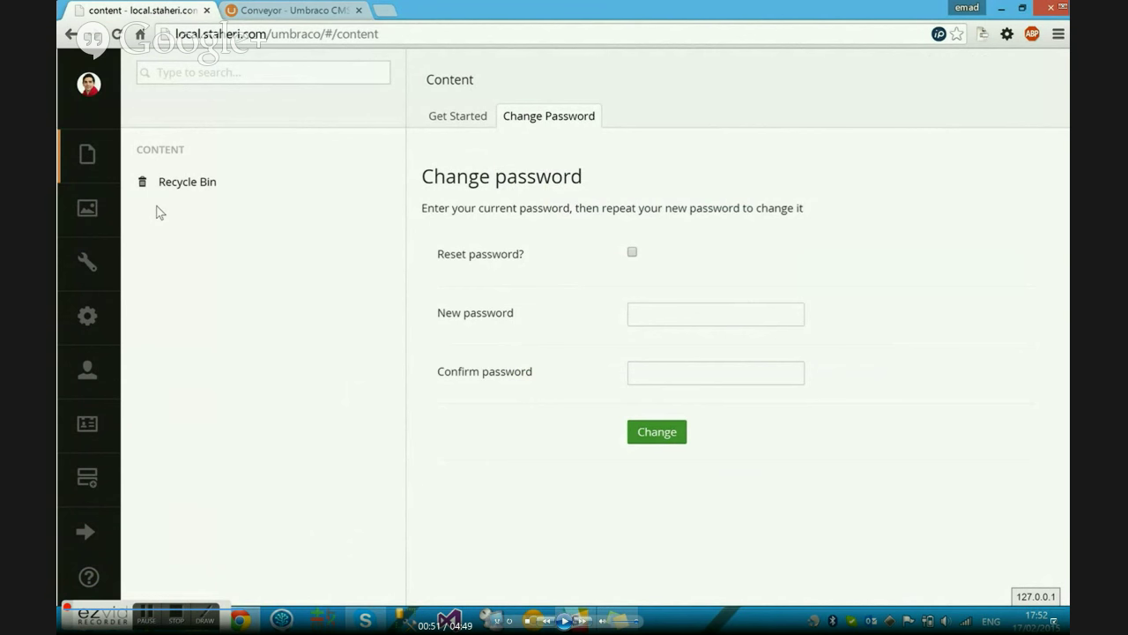
pyautogui.click(90, 322)
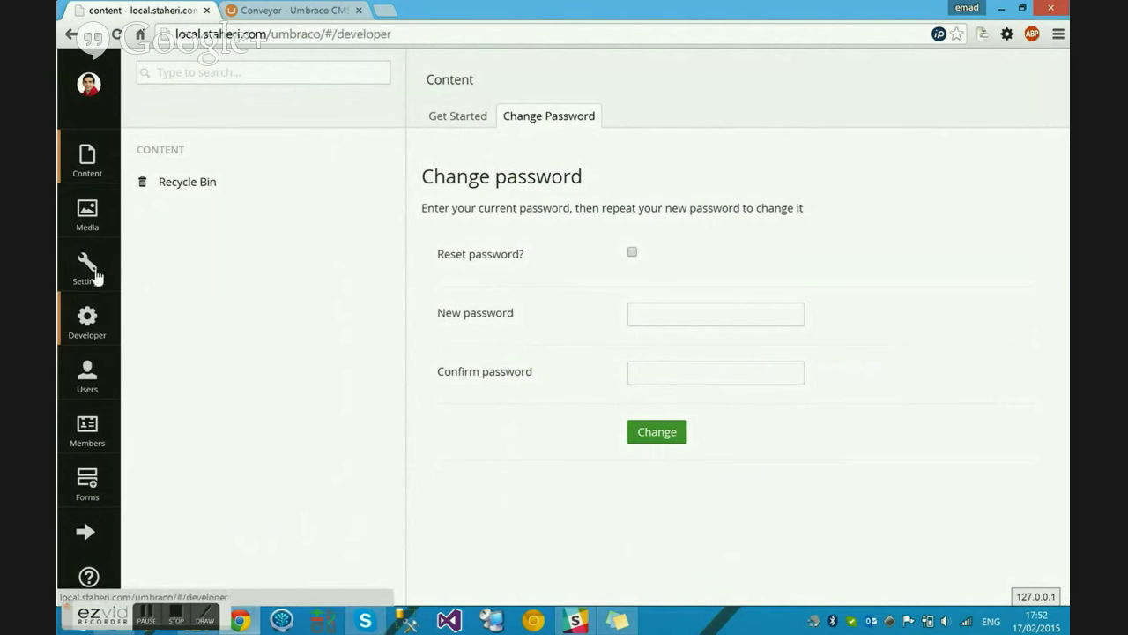
pyautogui.click(113, 178)
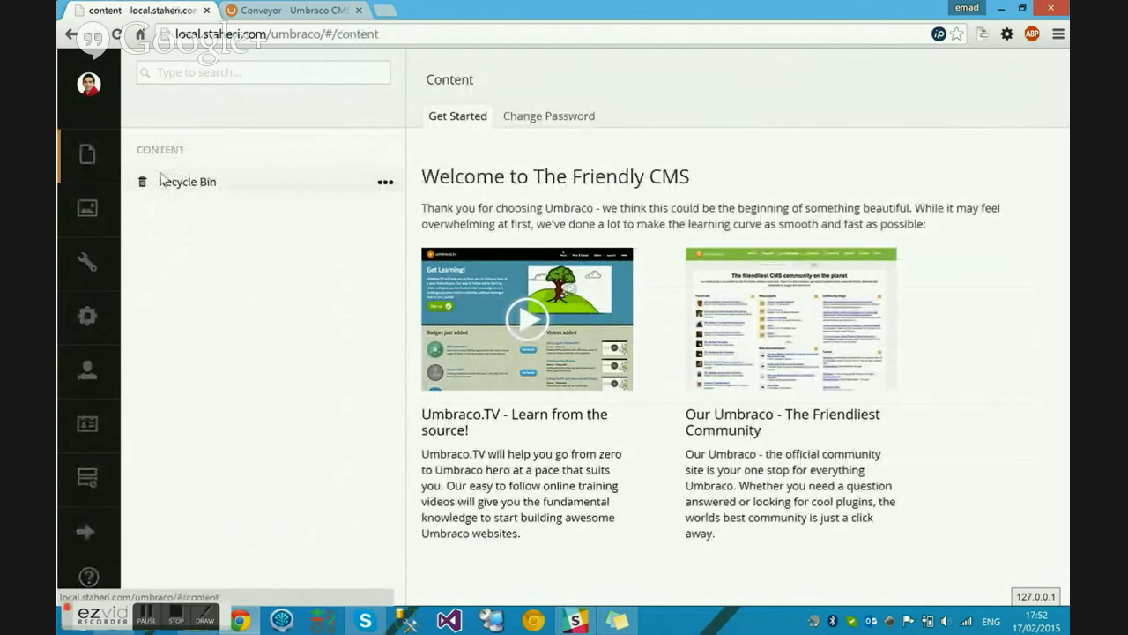
pyautogui.click(87, 208)
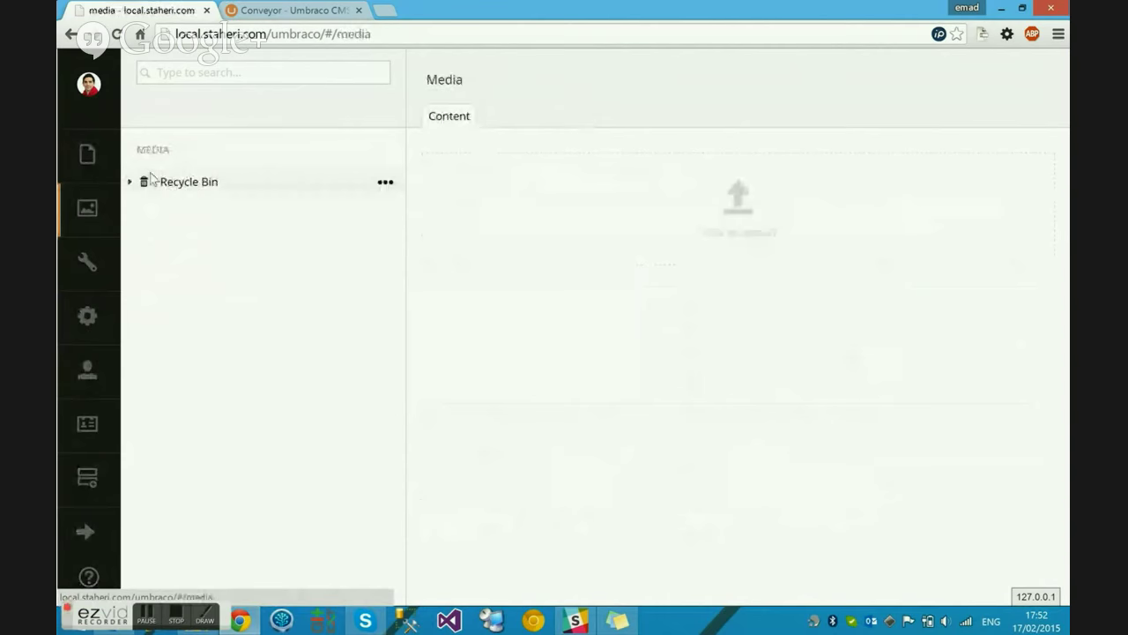
pyautogui.click(168, 185)
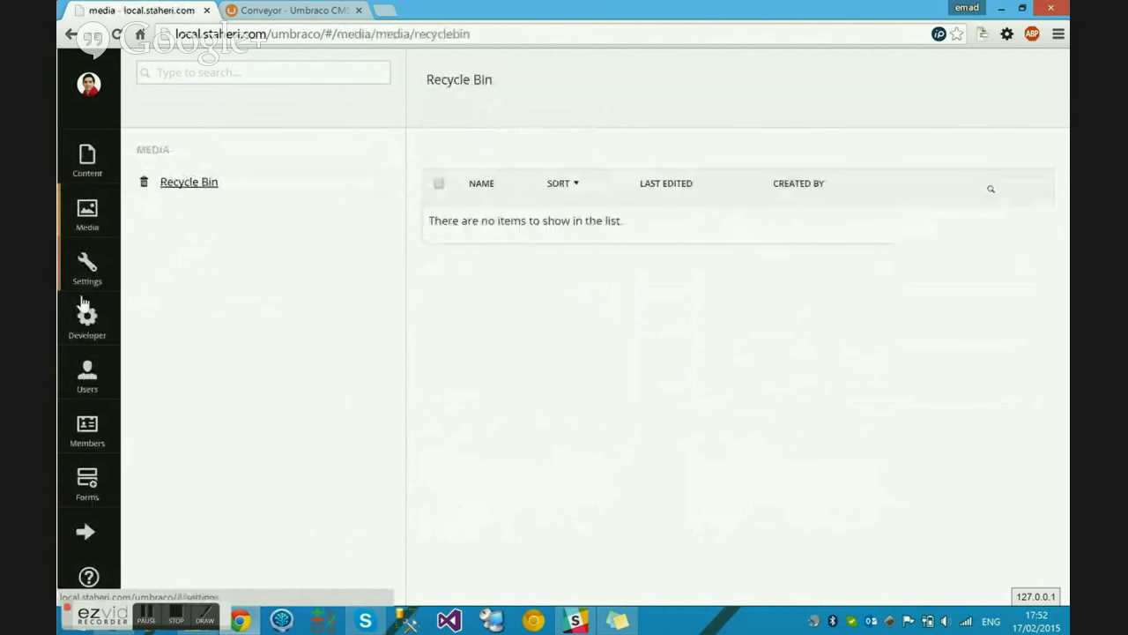
# Step: Compare the Document Types in the Settings of local.staheri.com and staheri.com, and return to the local site
pyautogui.click(87, 290)
pyautogui.click(216, 356)
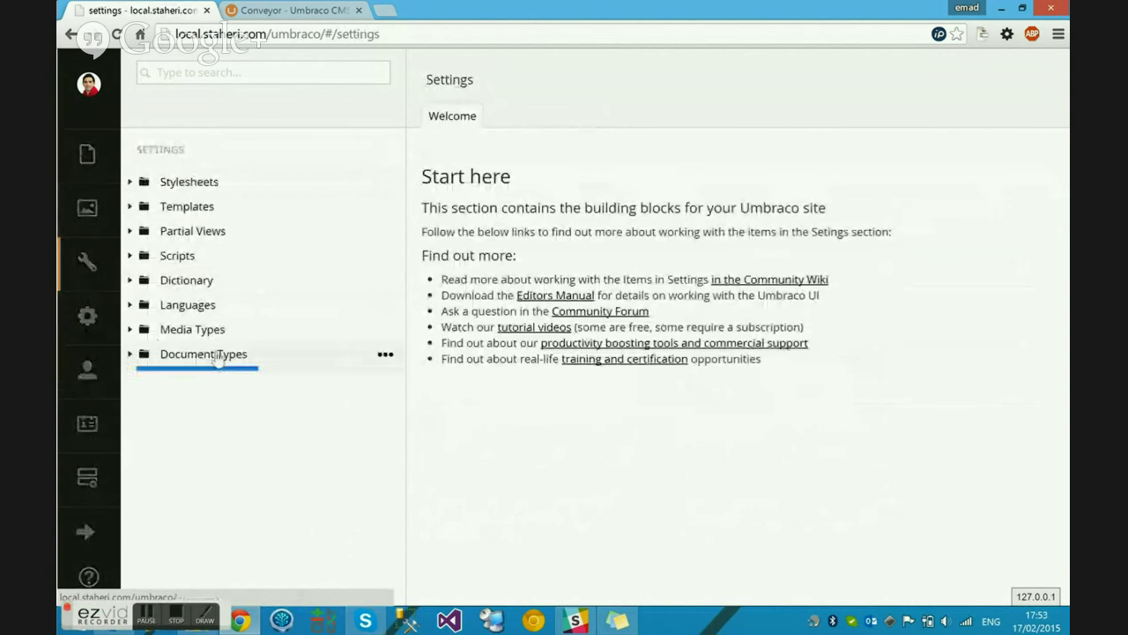
pyautogui.click(273, 10)
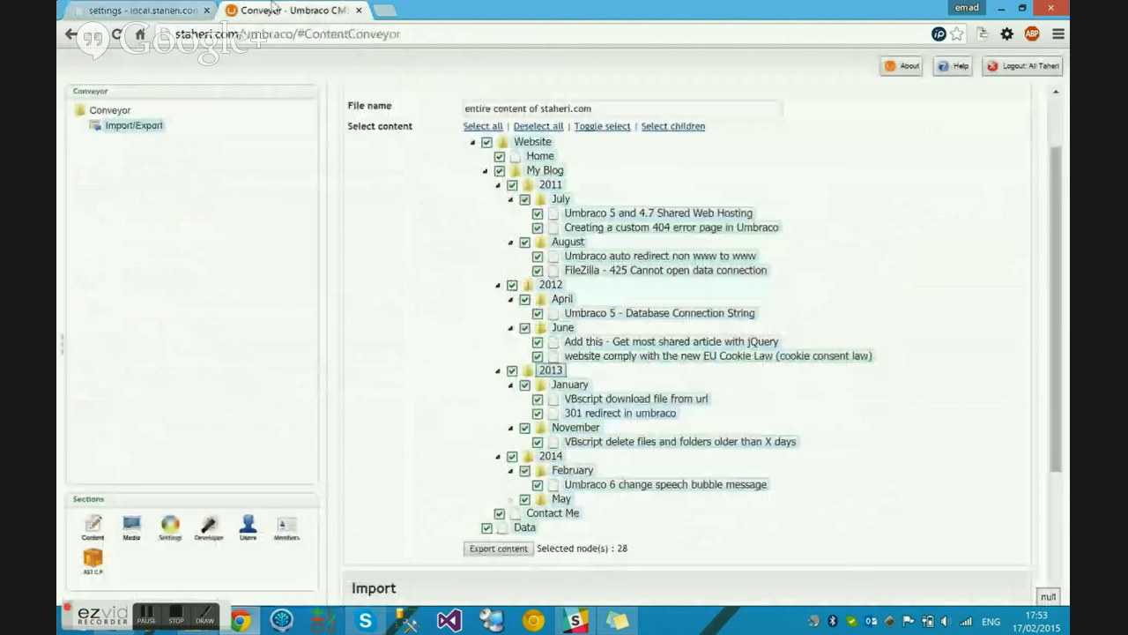
pyautogui.click(171, 529)
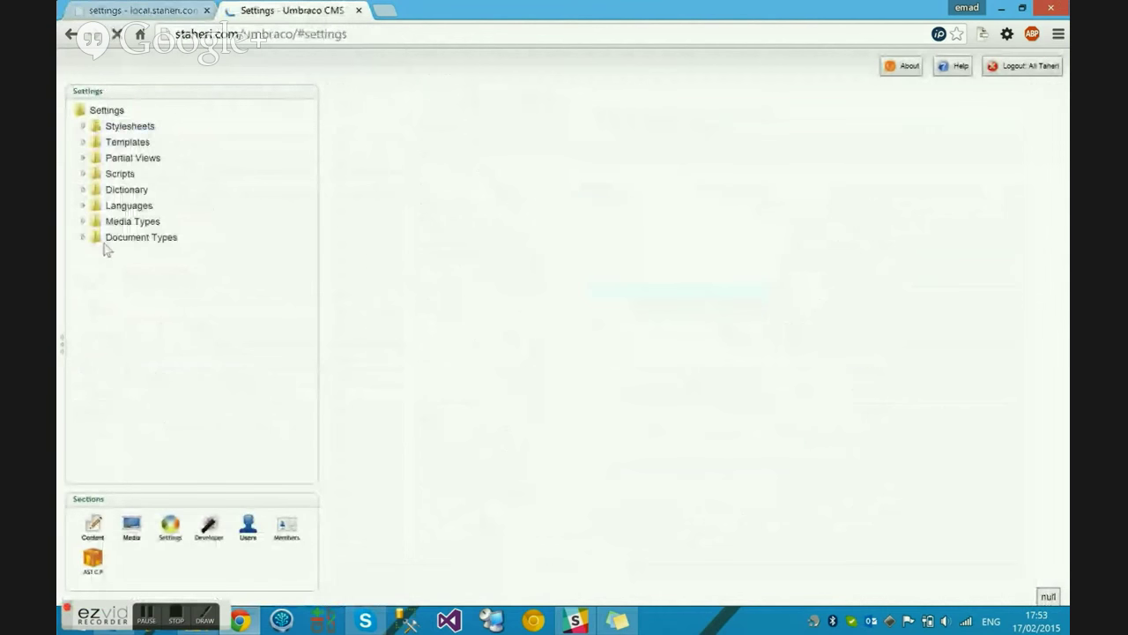
pyautogui.click(86, 239)
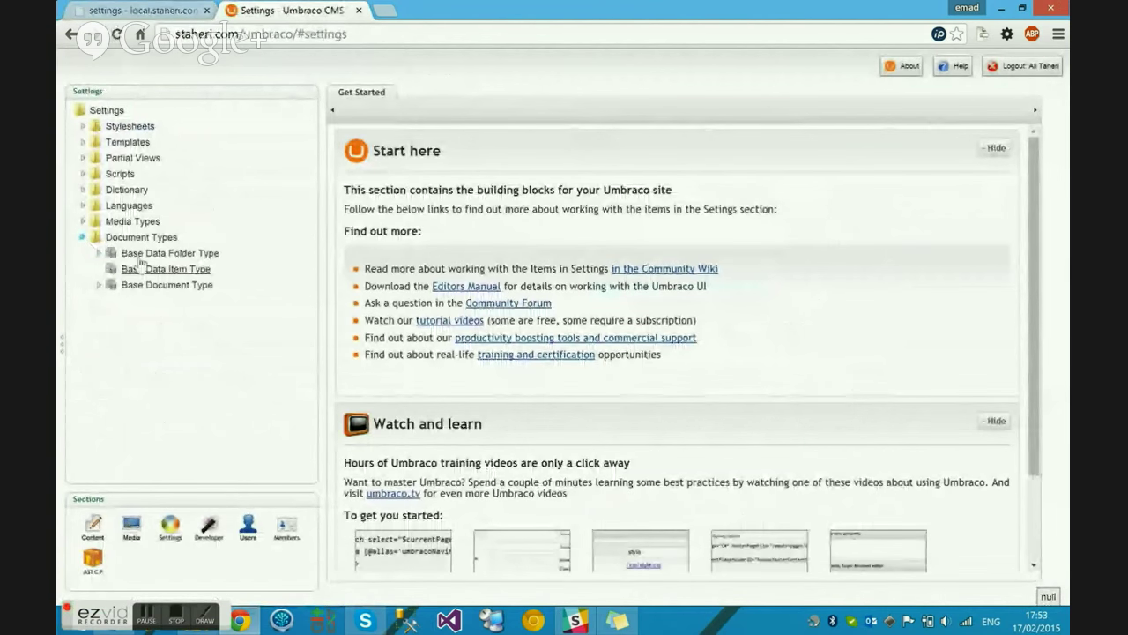
pyautogui.hotkey('ctrl', 'shift', 'Tab')
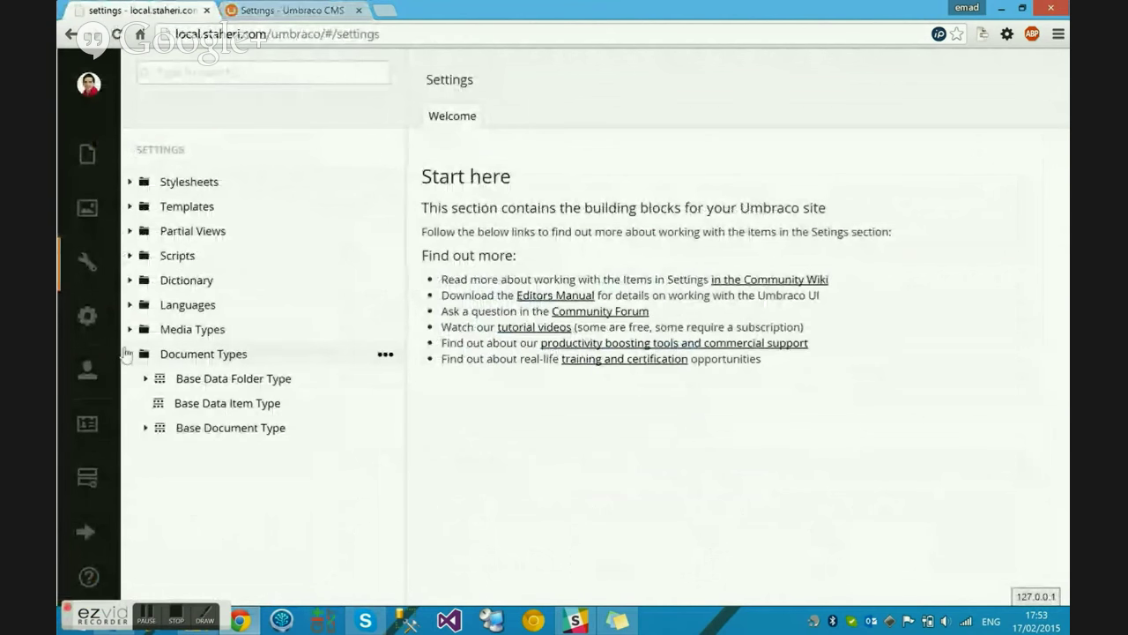
# Step: Open Conveyor's Import/Export page on local.staheri.com
pyautogui.moveTo(127, 372)
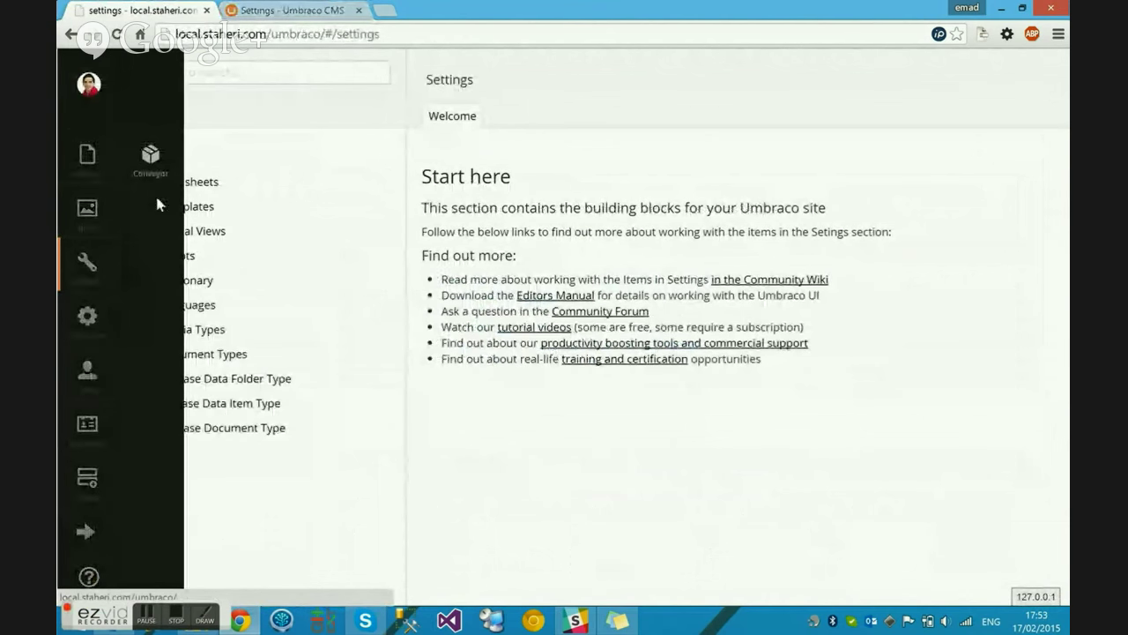
pyautogui.click(150, 157)
pyautogui.click(174, 186)
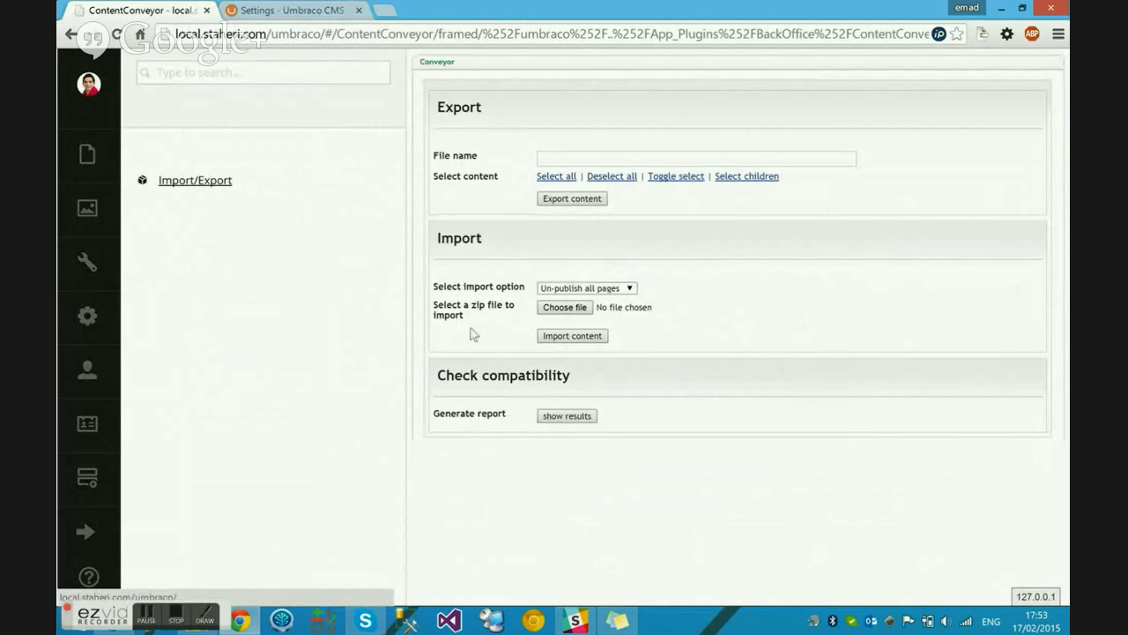
# Step: Import "entire content of staheri.com.zip" into the local site with the import option "Same as origin"
pyautogui.click(587, 289)
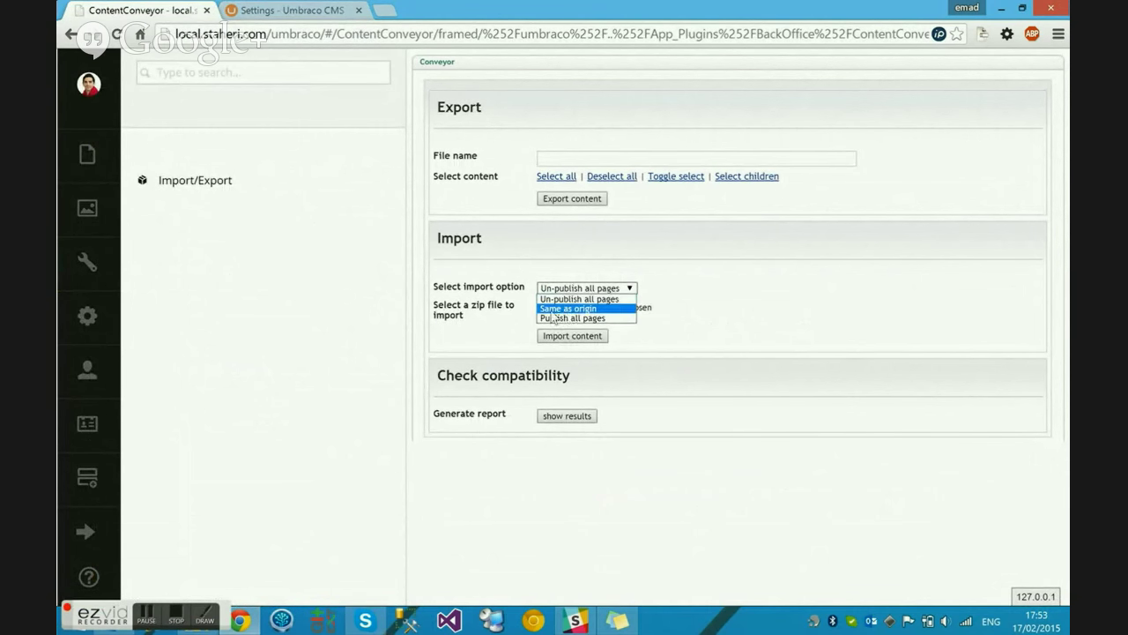
pyautogui.click(577, 309)
pyautogui.click(577, 311)
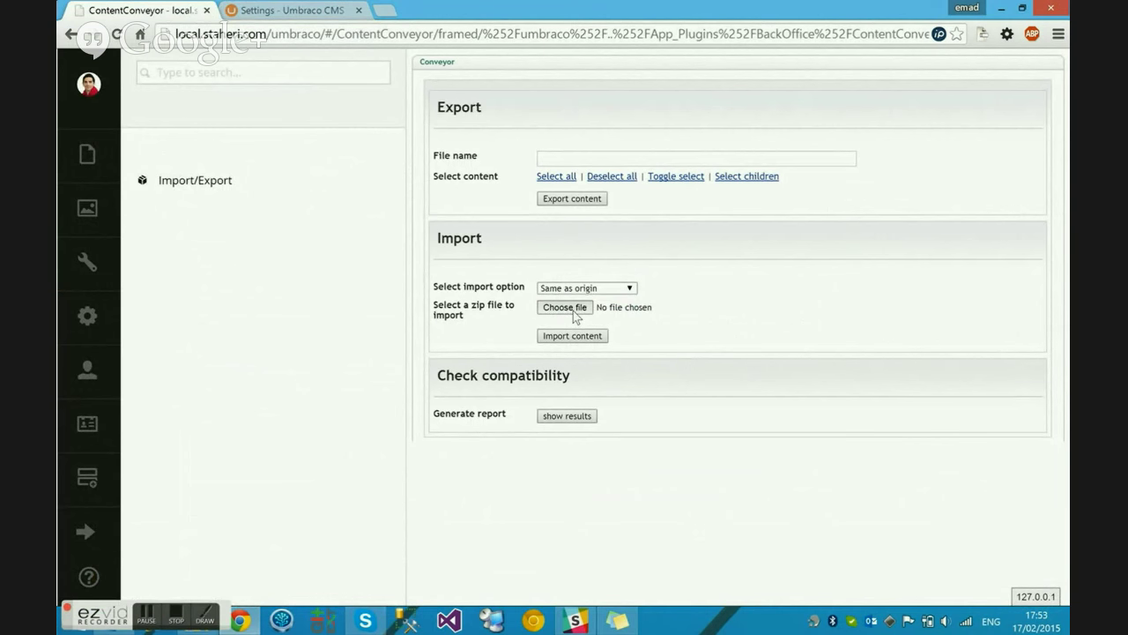
pyautogui.click(254, 109)
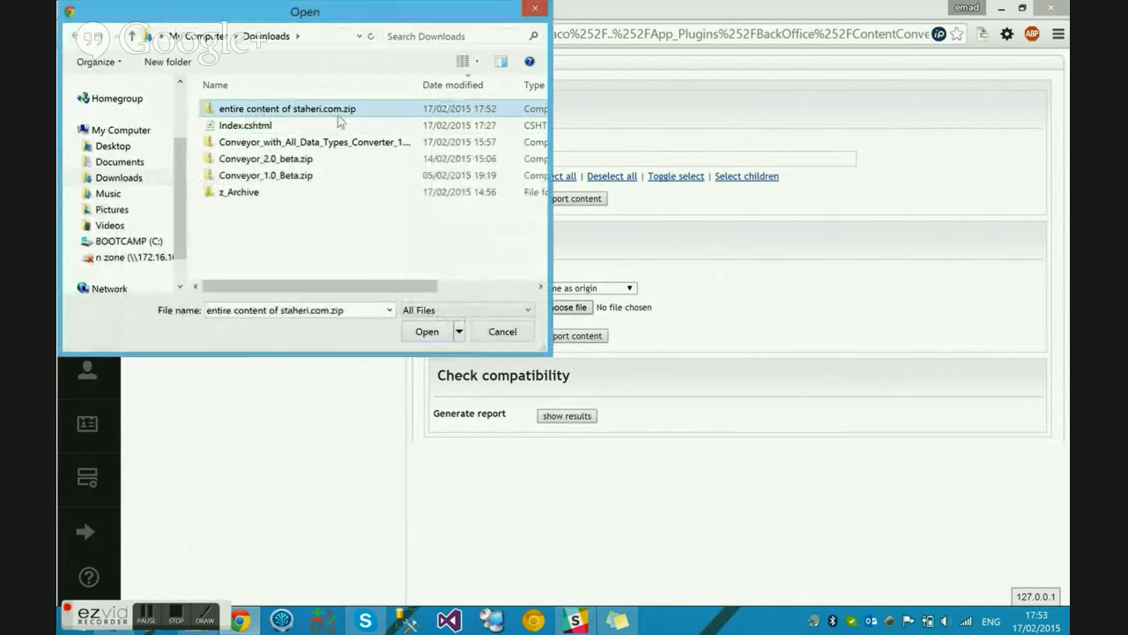
pyautogui.click(422, 332)
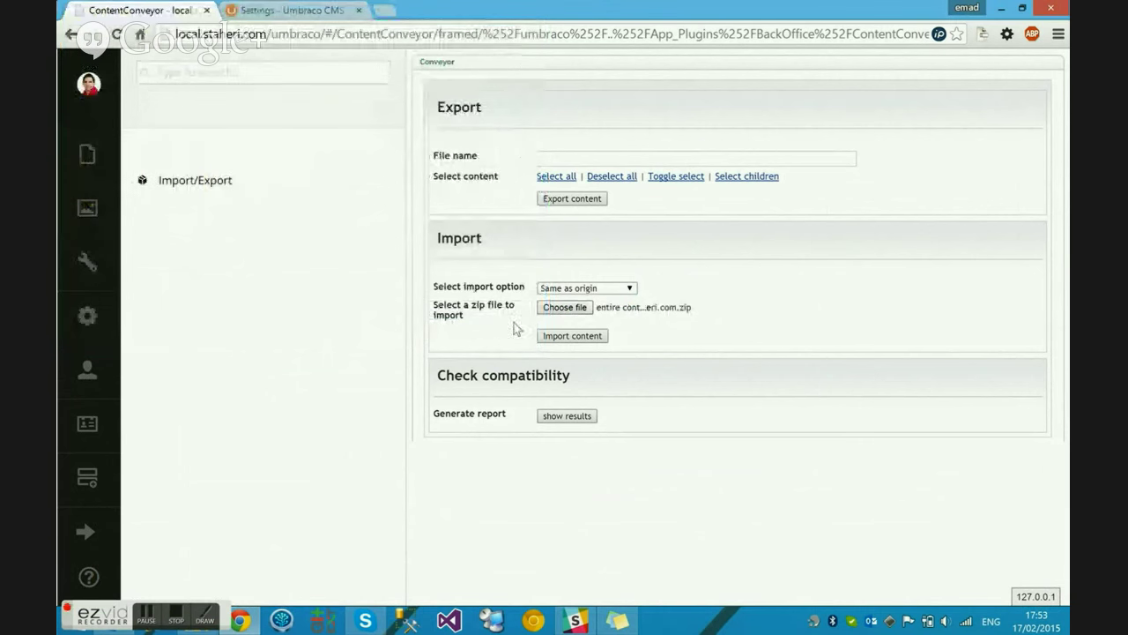
pyautogui.click(589, 340)
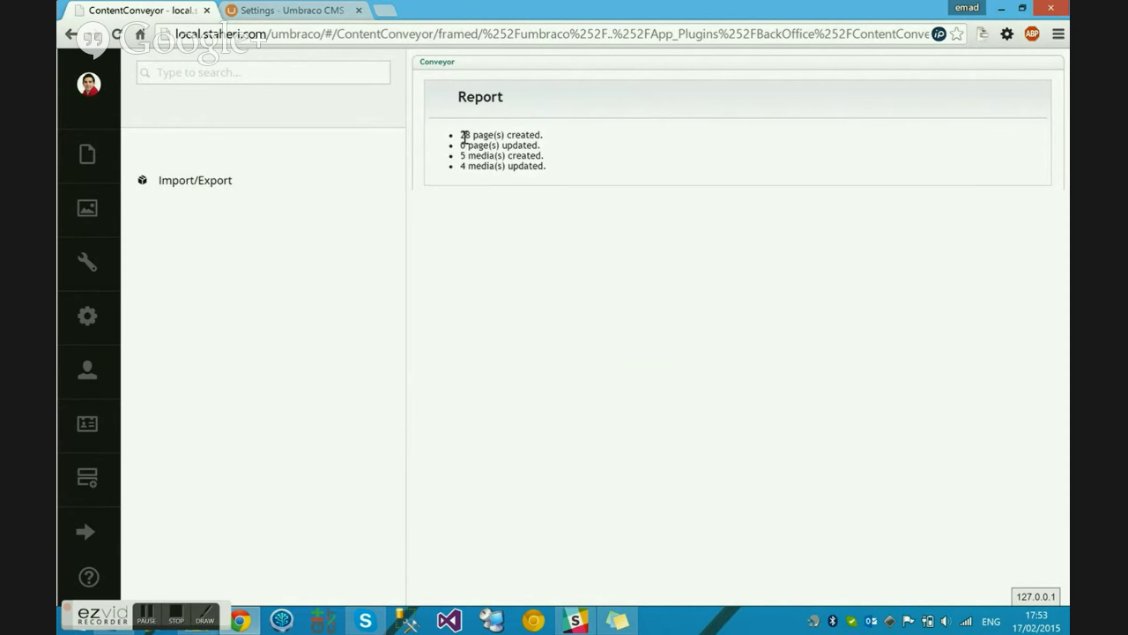
# Step: Examine the import report's lines for created pages, created media and updated media
pyautogui.moveTo(460, 135); pyautogui.dragTo(540, 132)
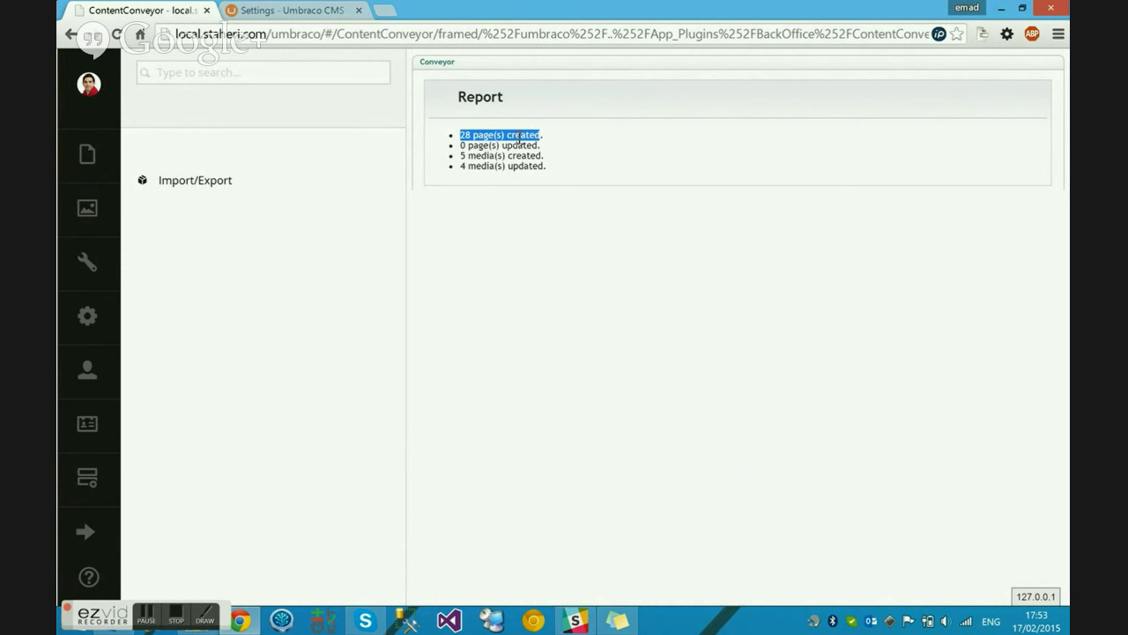
pyautogui.moveTo(459, 156); pyautogui.dragTo(543, 155)
pyautogui.moveTo(460, 166); pyautogui.dragTo(544, 171)
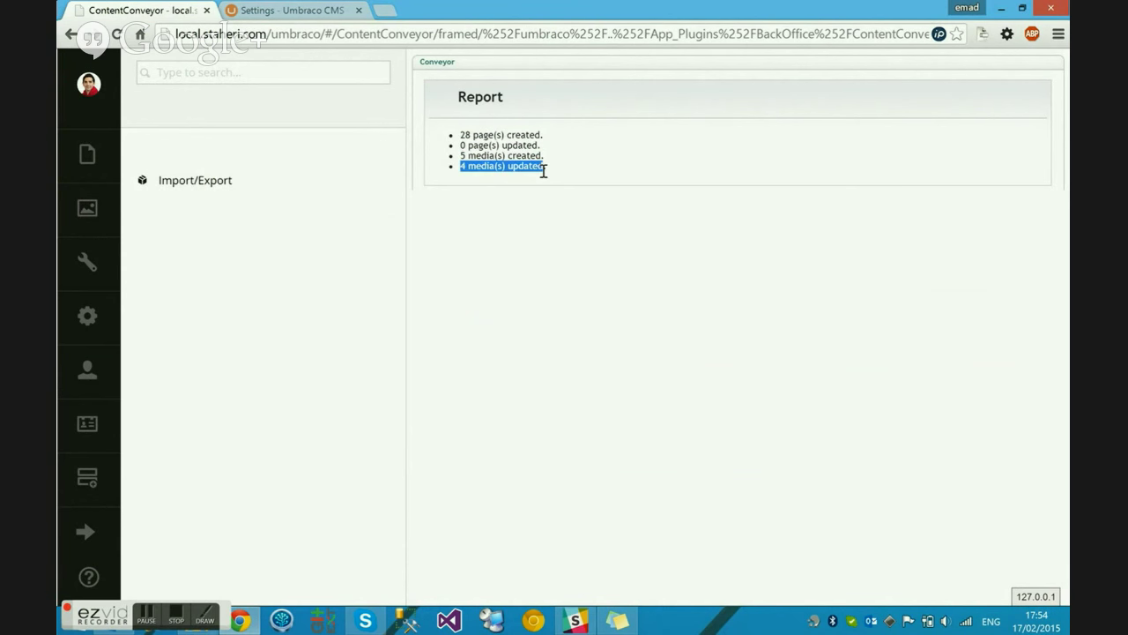
# Step: Reload the nodes of the Content tree on local.staheri.com and expand the Website node
pyautogui.click(87, 154)
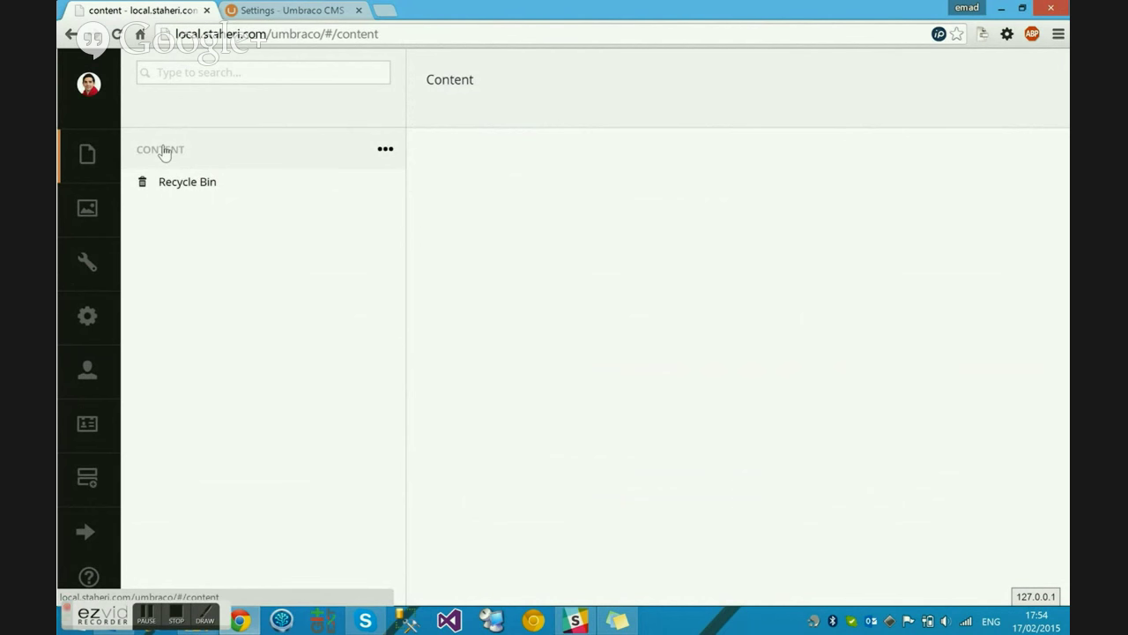
pyautogui.click(181, 151)
pyautogui.click(385, 149)
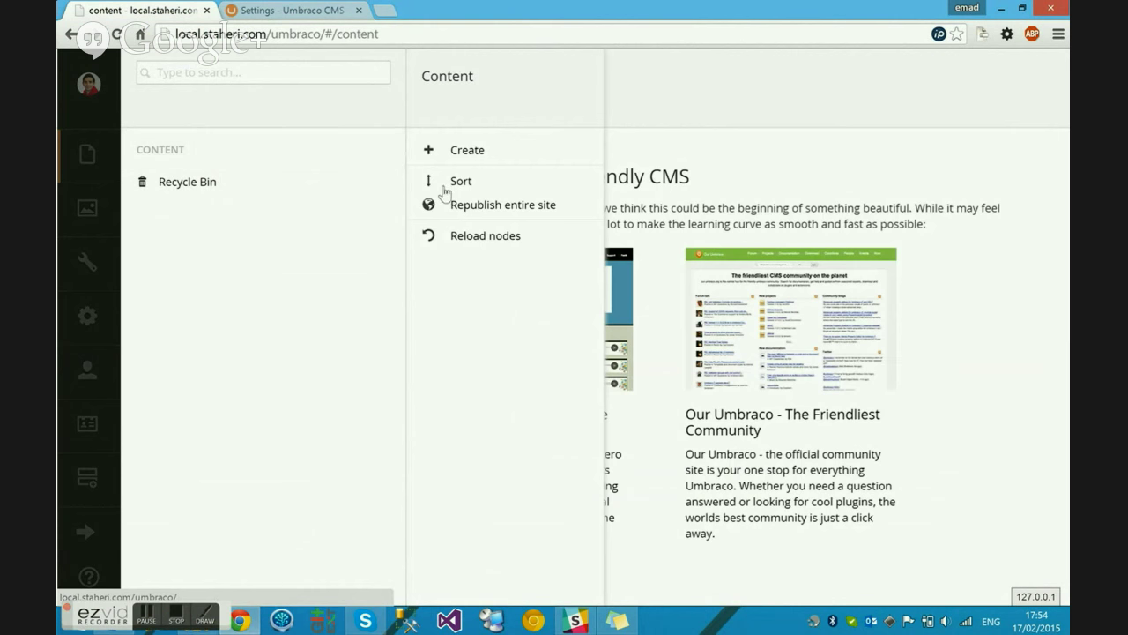
pyautogui.click(463, 235)
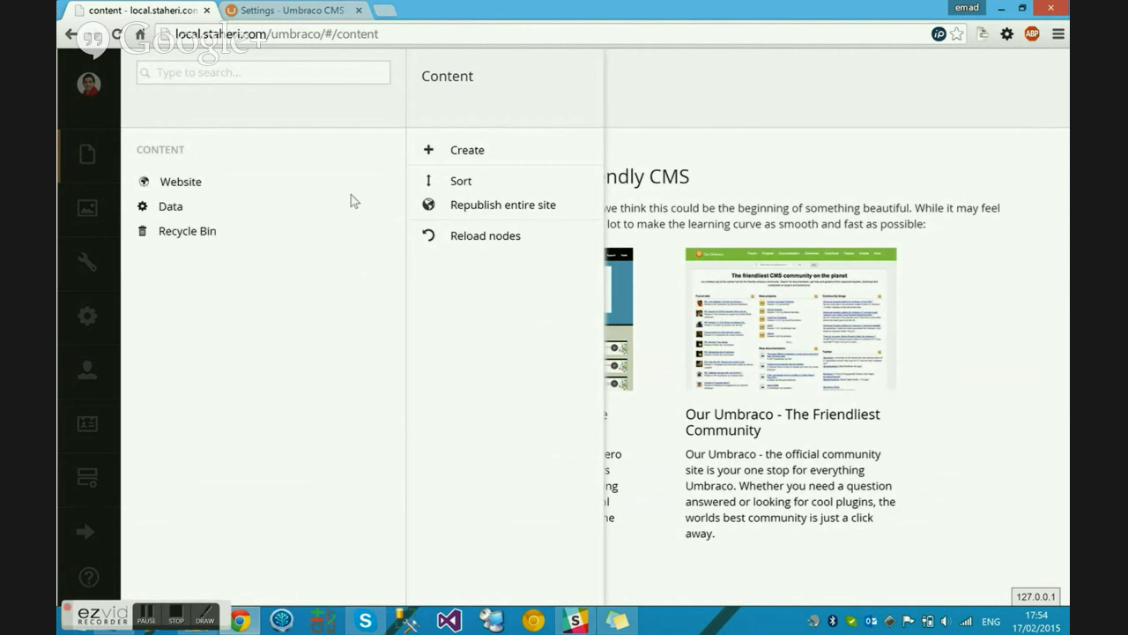
pyautogui.click(141, 179)
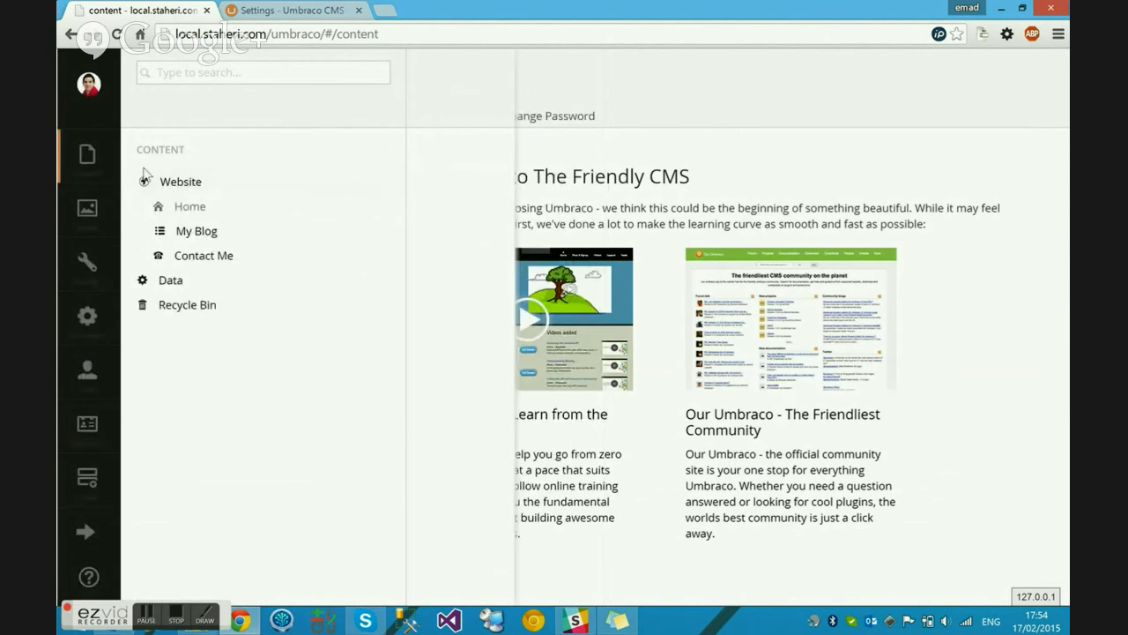
# Step: Compare the Website page's properties on local.staheri.com and staheri.com, including template and page redirect, and return to the local site
pyautogui.click(168, 182)
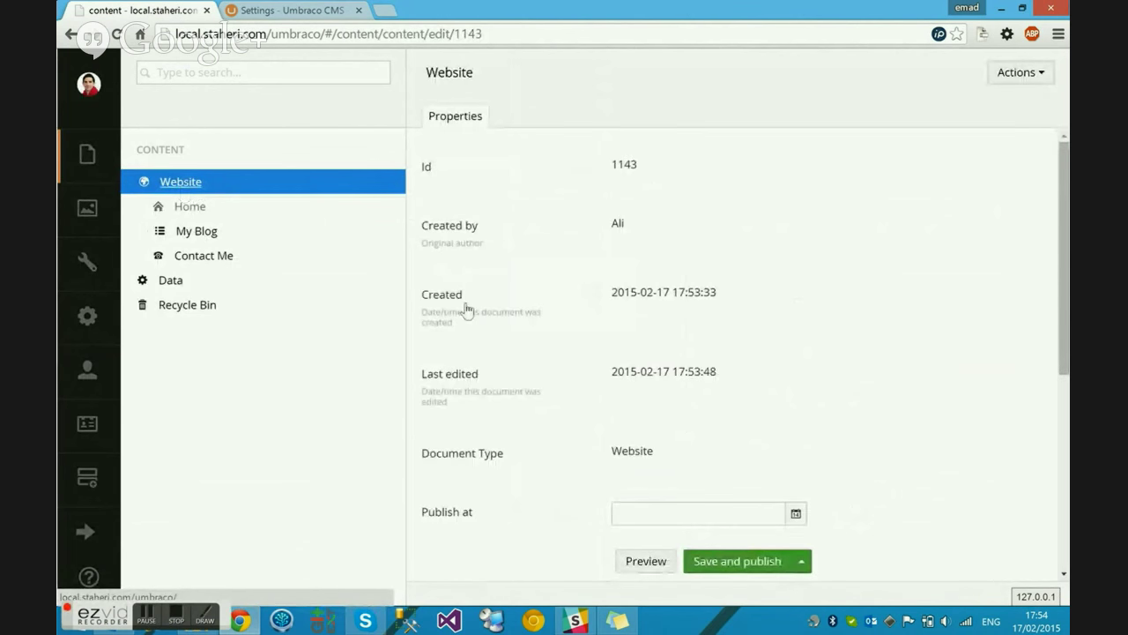
pyautogui.scroll(-4, 467, 310)
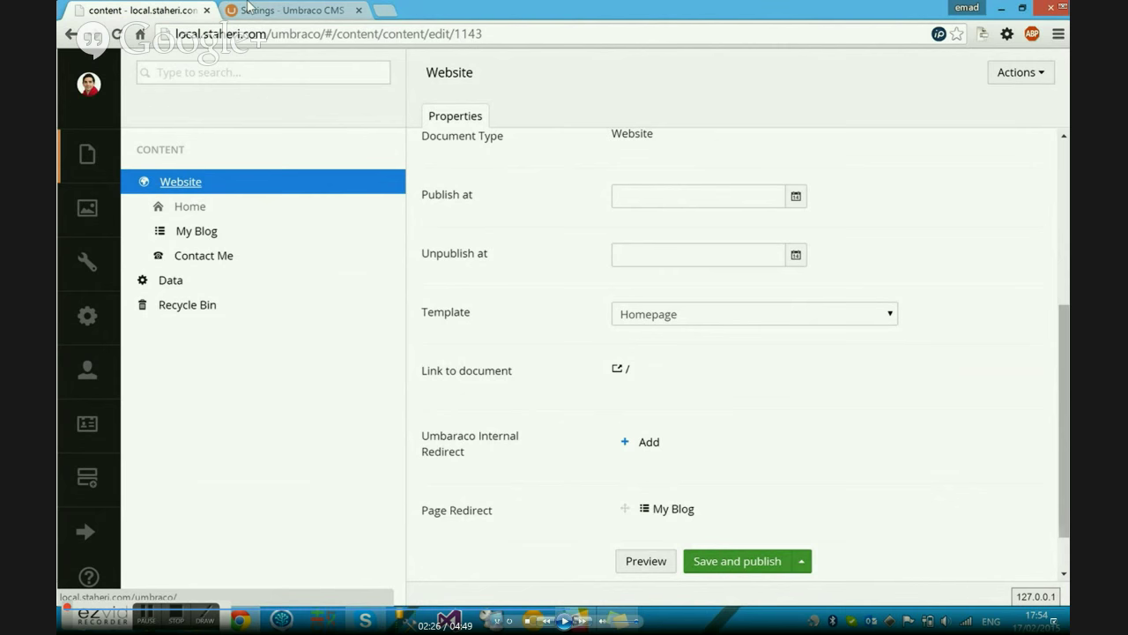
pyautogui.click(248, 7)
pyautogui.click(92, 527)
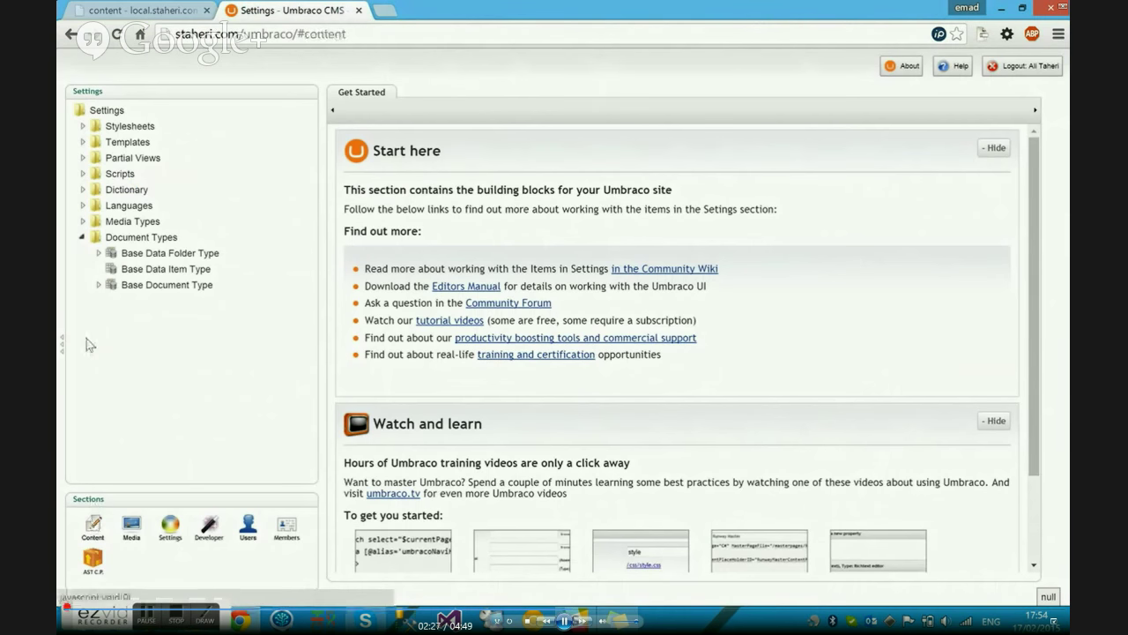
pyautogui.click(83, 127)
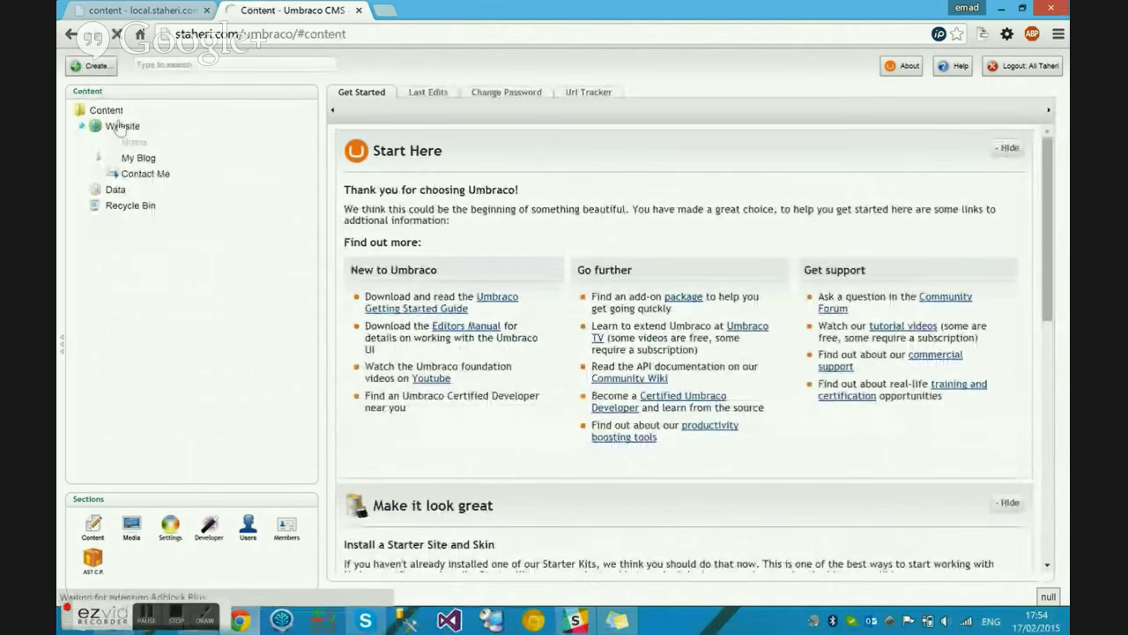
pyautogui.click(121, 126)
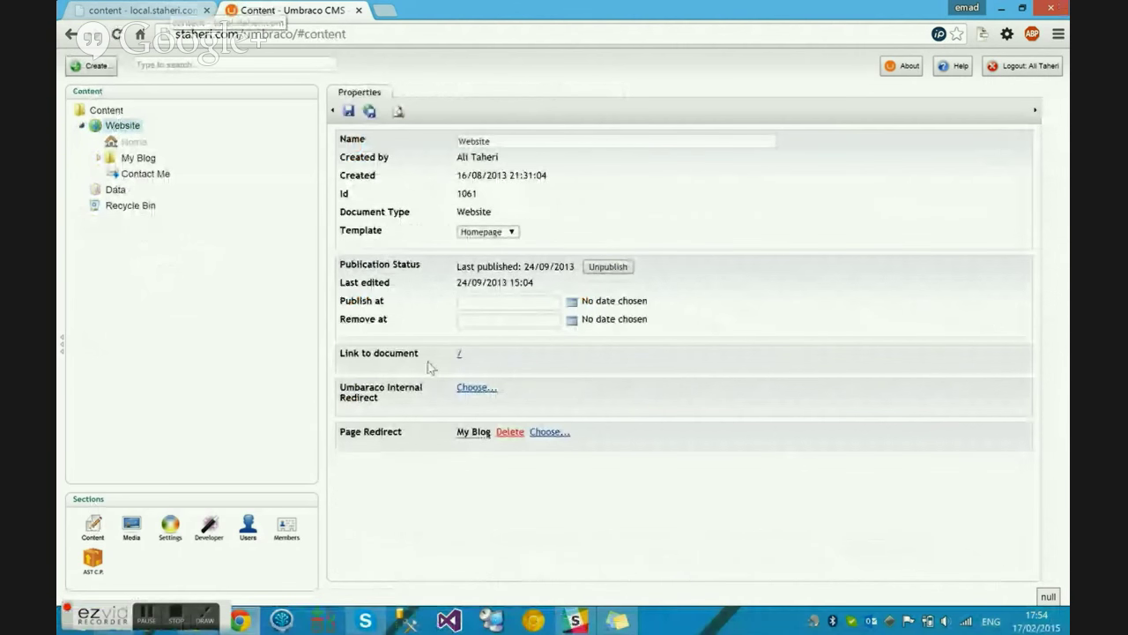
pyautogui.click(172, 8)
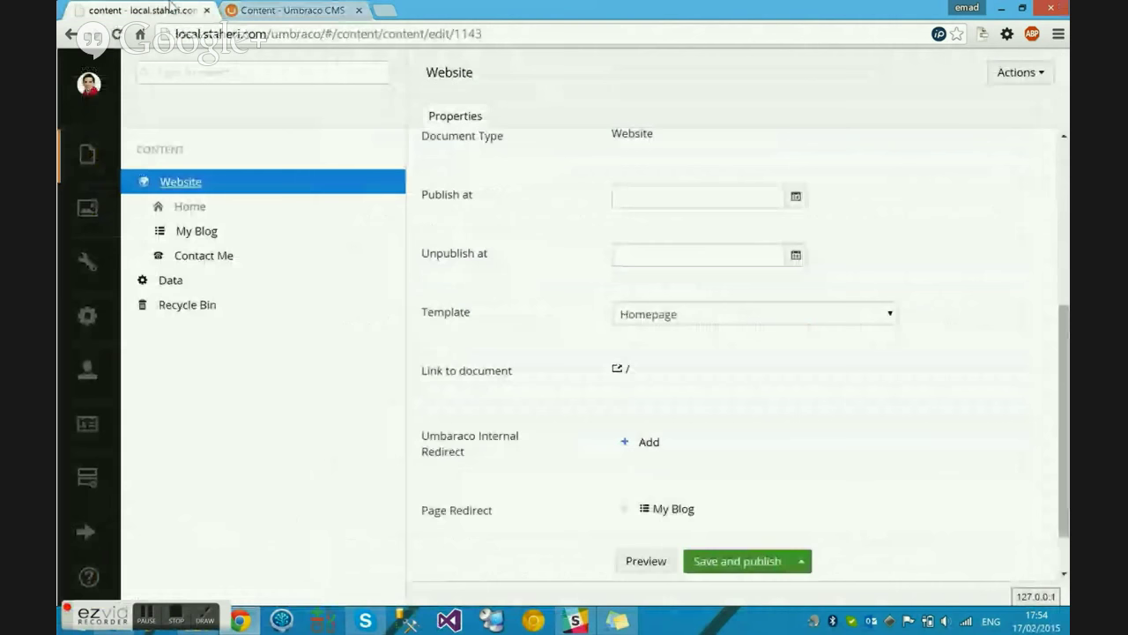
# Step: Compare the year folders under My Blog on both sites, and view the July and August 2011 posts on staheri.com
pyautogui.click(145, 231)
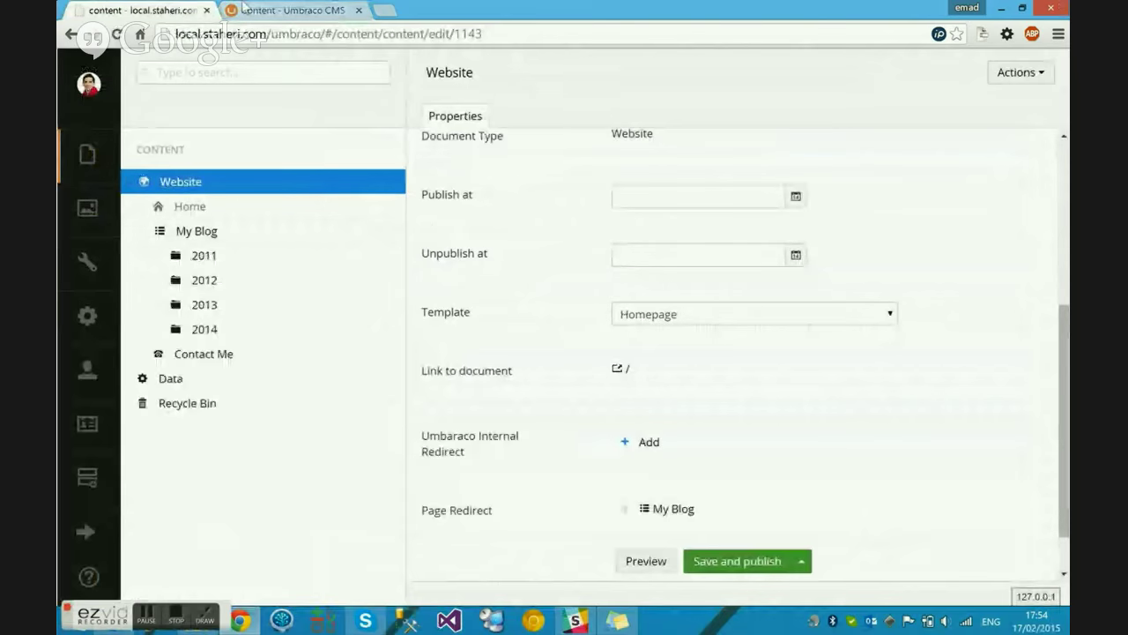
pyautogui.hotkey('ctrl', 'Tab')
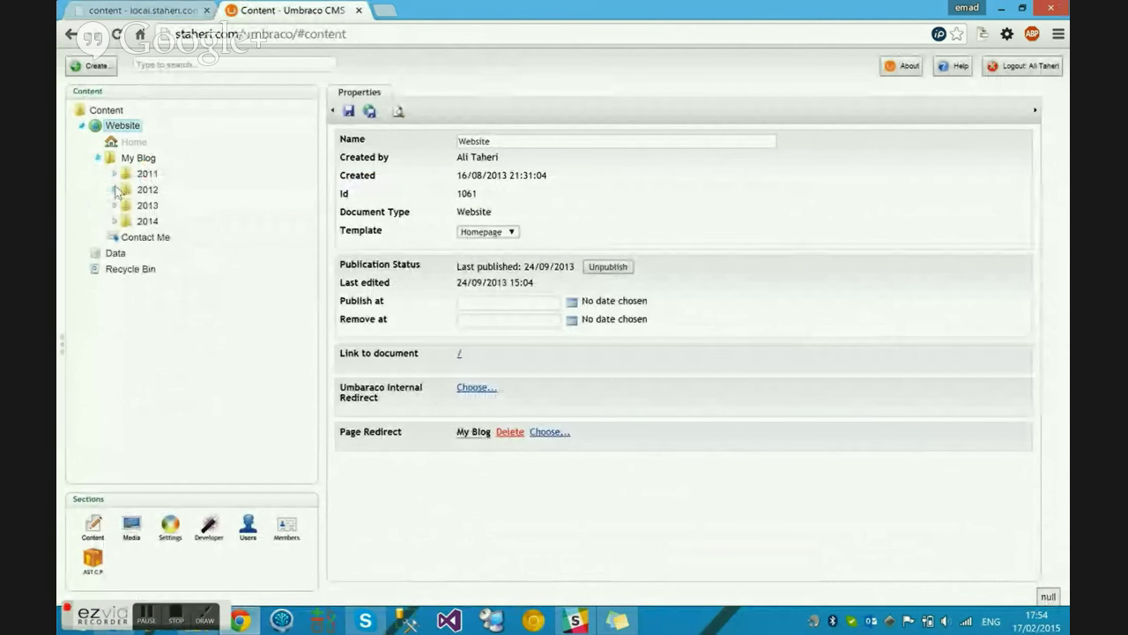
pyautogui.click(113, 174)
pyautogui.click(129, 189)
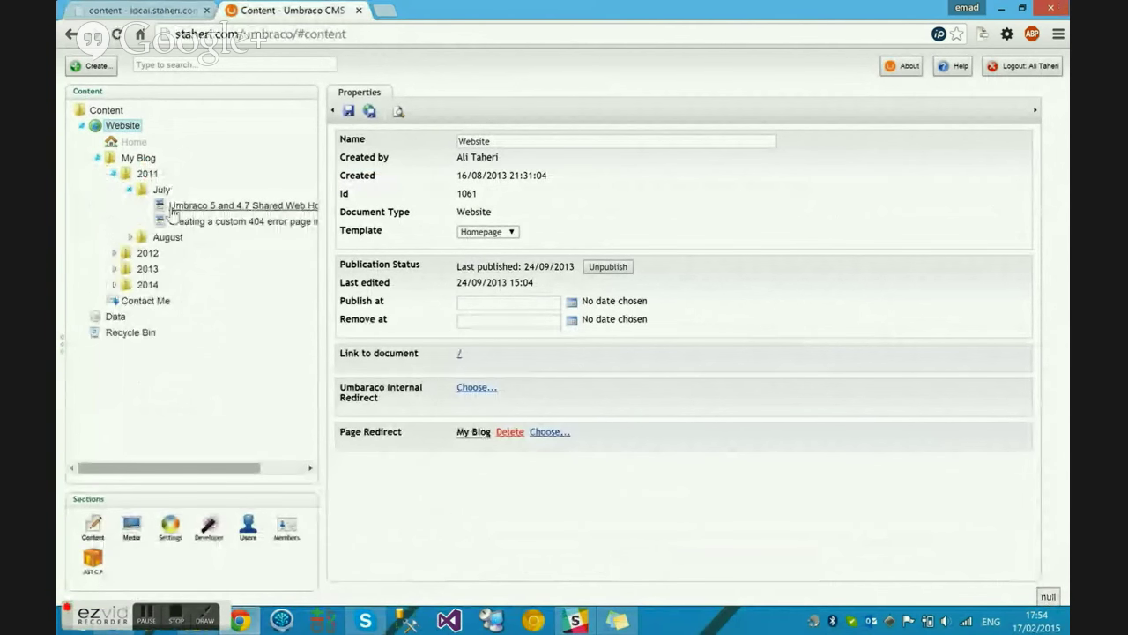
pyautogui.click(130, 189)
pyautogui.click(129, 205)
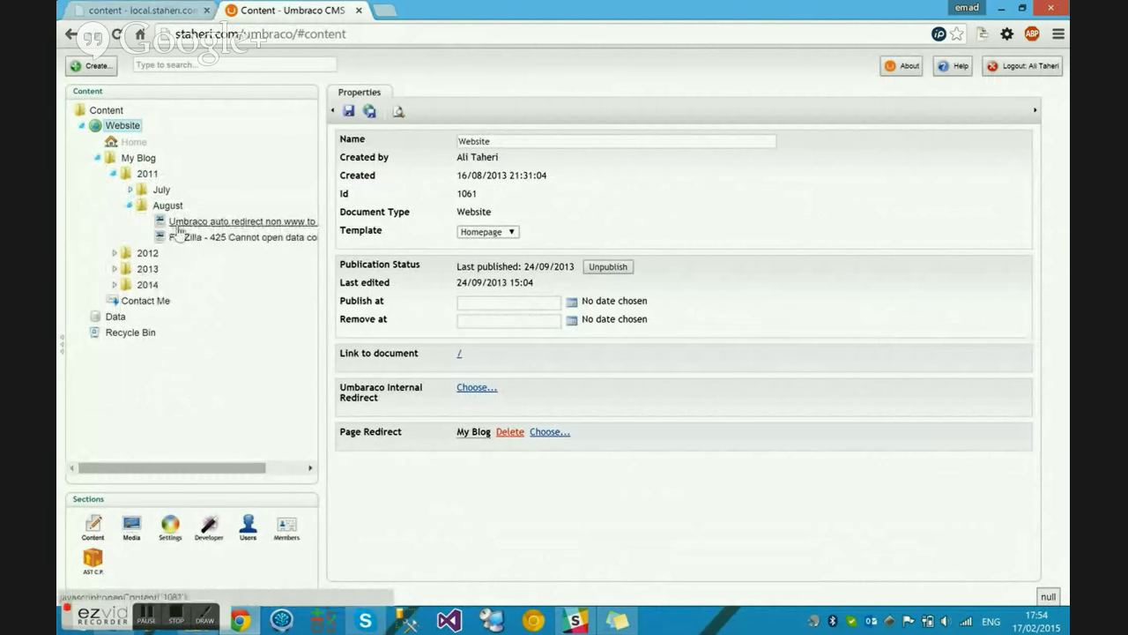
# Step: Examine the content and properties of the August 2011 post "Umbraco auto redirect non www to www" on staheri.com
pyautogui.click(180, 223)
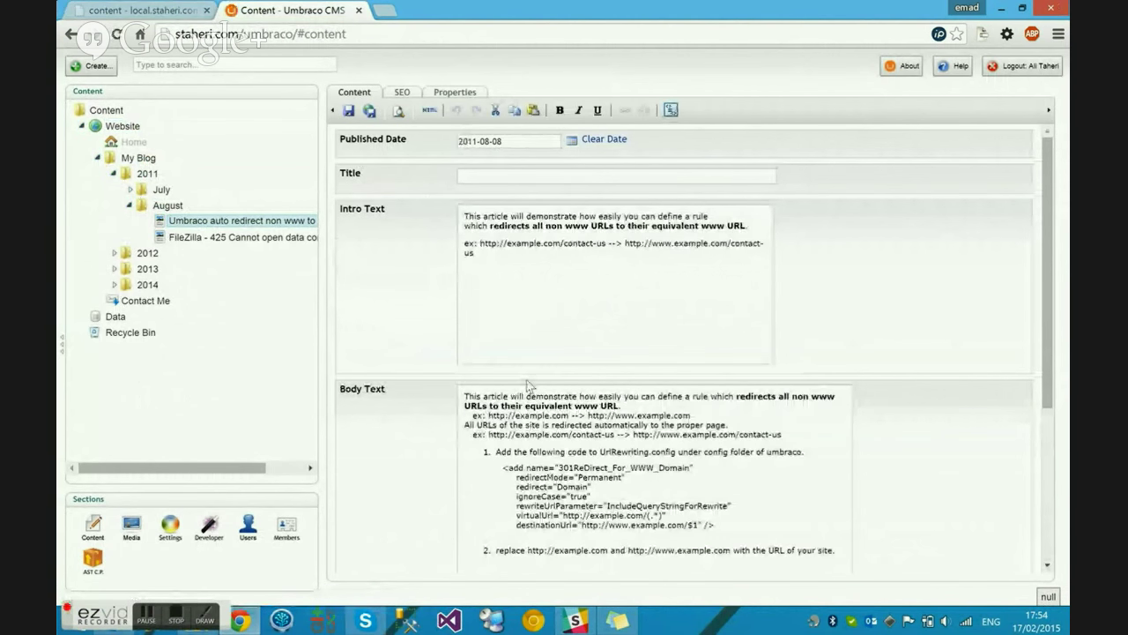
pyautogui.scroll(-3, 526, 380)
pyautogui.scroll(3, 522, 384)
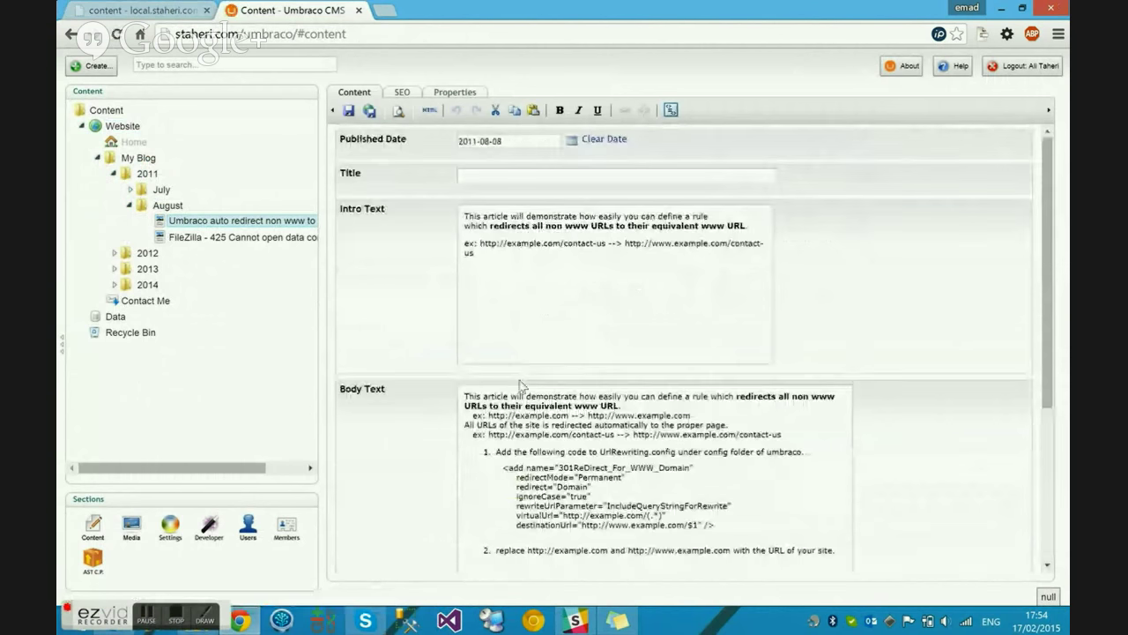
pyautogui.click(453, 91)
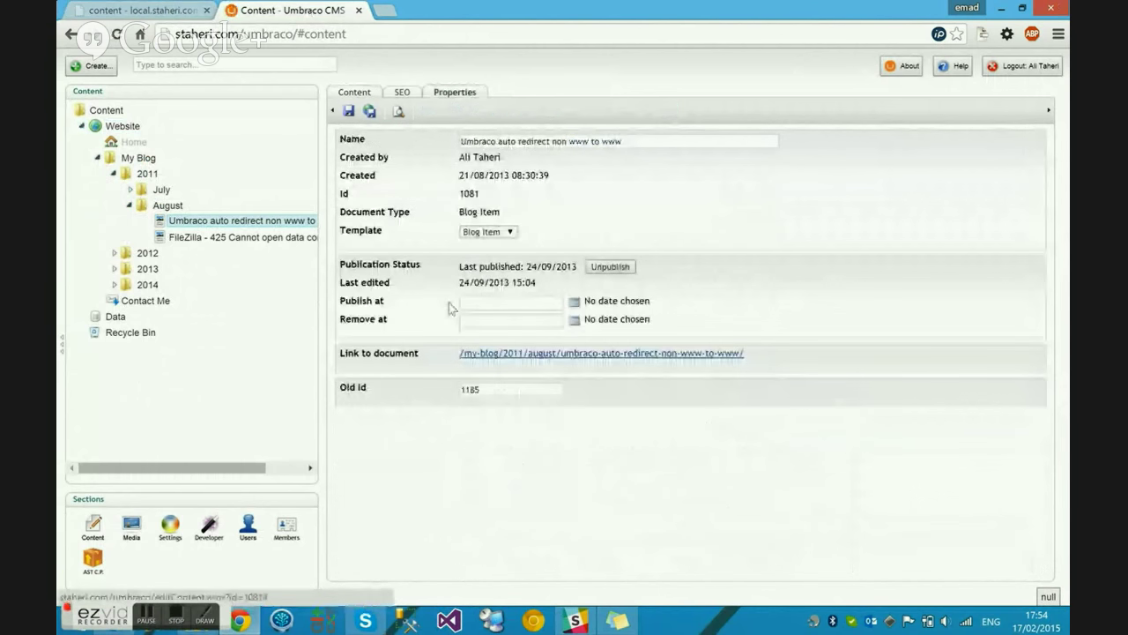
# Step: Open the imported post "Umbraco auto redirect non www to www" from My Blog's August 2011 folder on local.staheri.com
pyautogui.hotkey('ctrl', 'Tab')
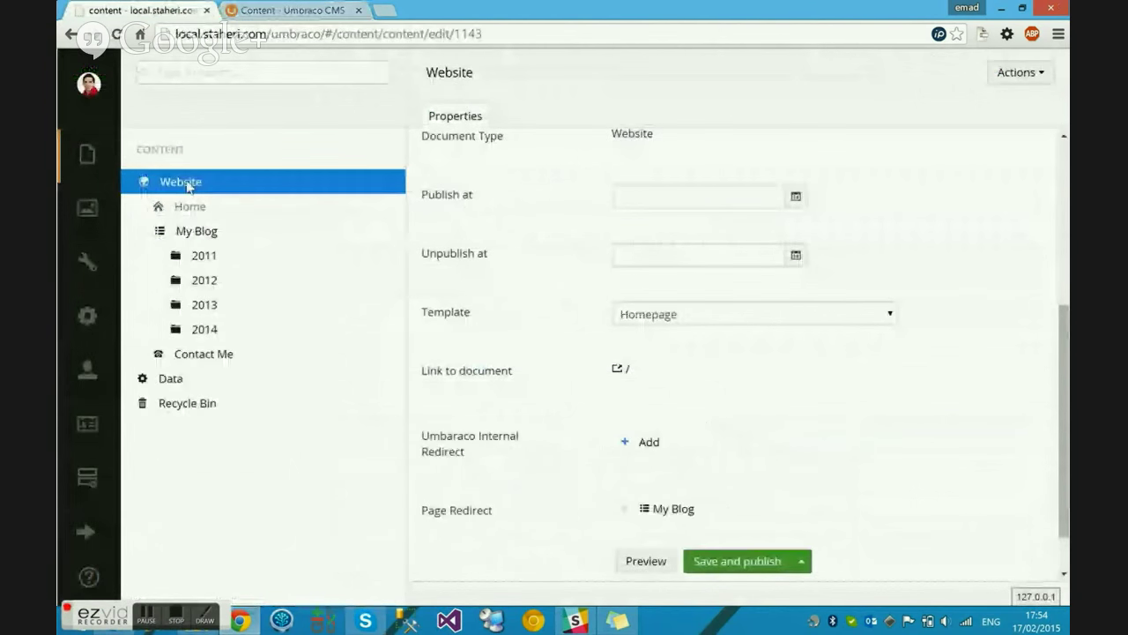
pyautogui.click(162, 257)
pyautogui.click(177, 304)
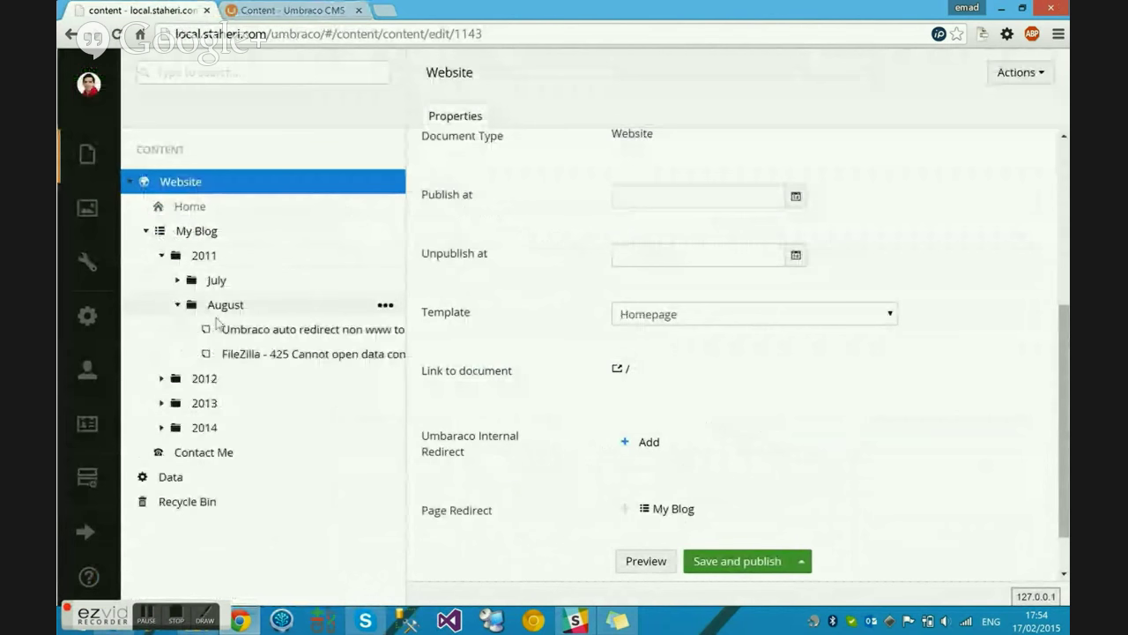
pyautogui.click(269, 354)
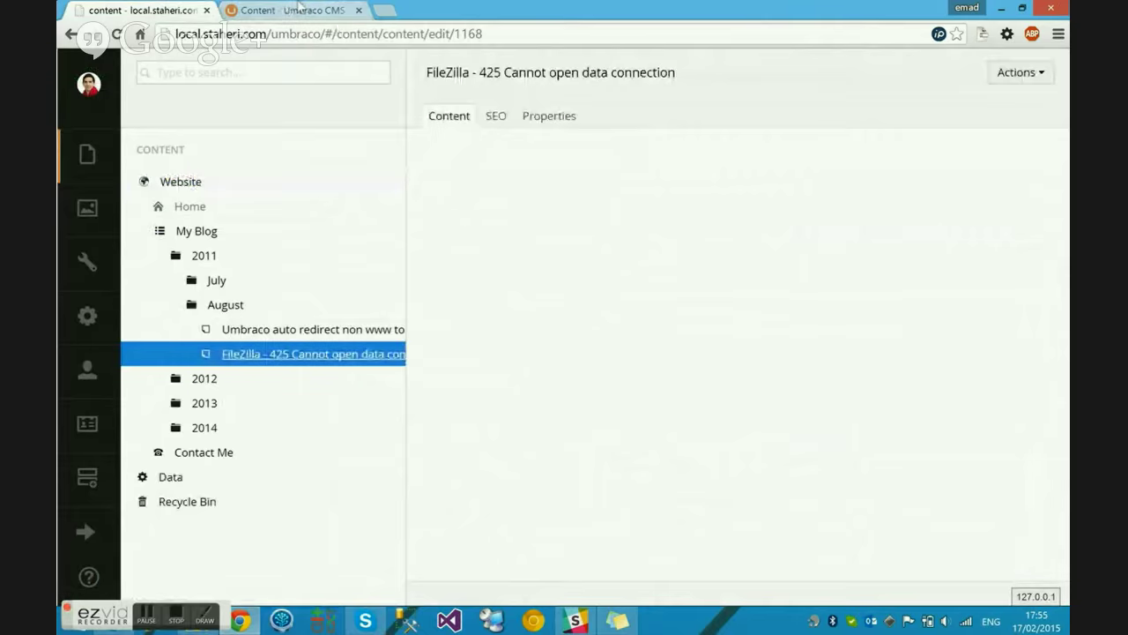
pyautogui.click(284, 11)
pyautogui.click(167, 8)
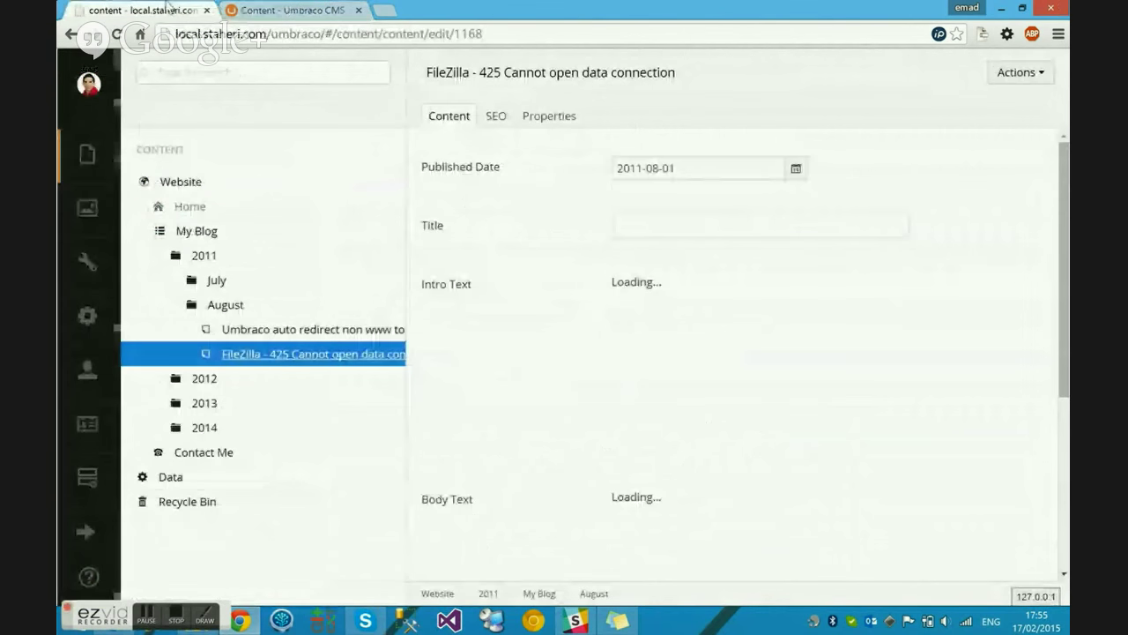
pyautogui.click(238, 330)
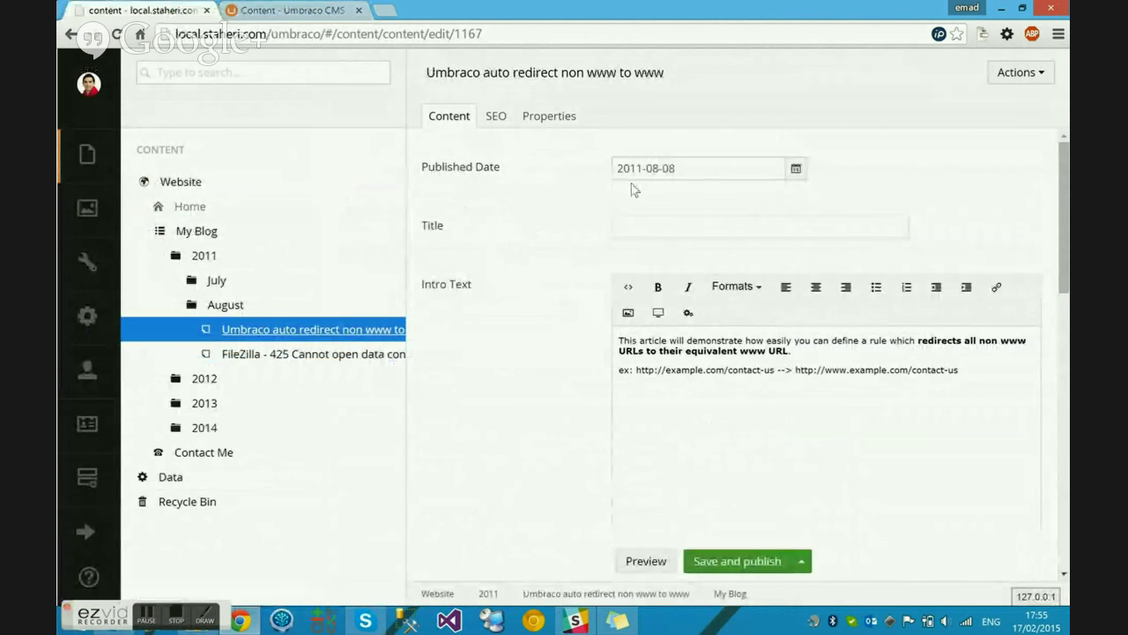
# Step: Compare the redirect post's published date, intro and body text with the staheri.com original, and check its properties on the local site
pyautogui.click(300, 9)
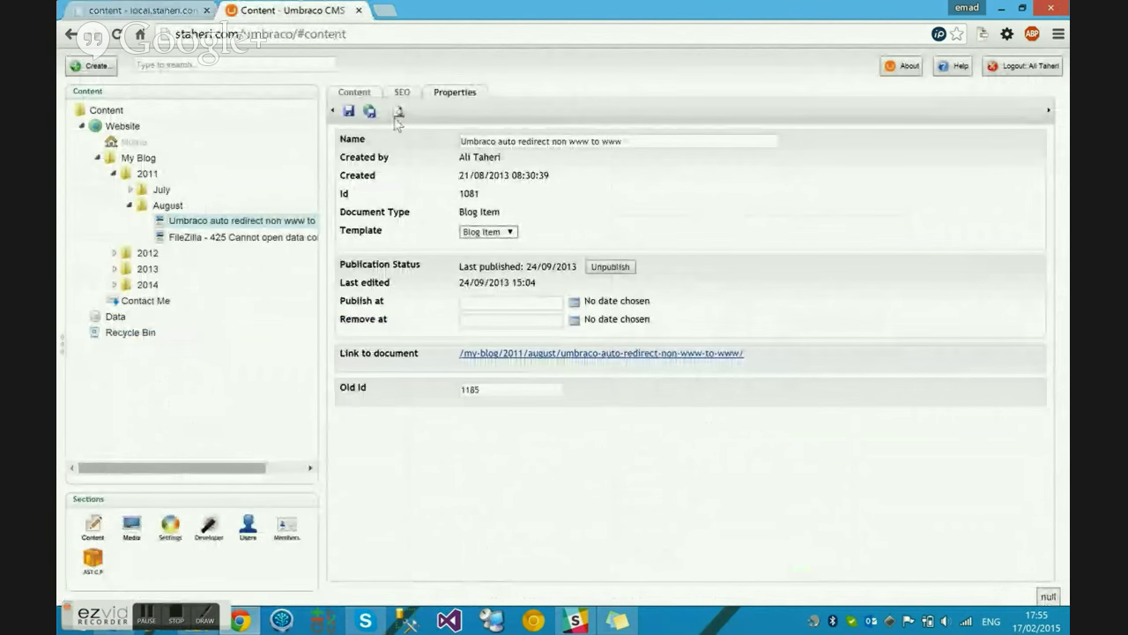
pyautogui.click(370, 95)
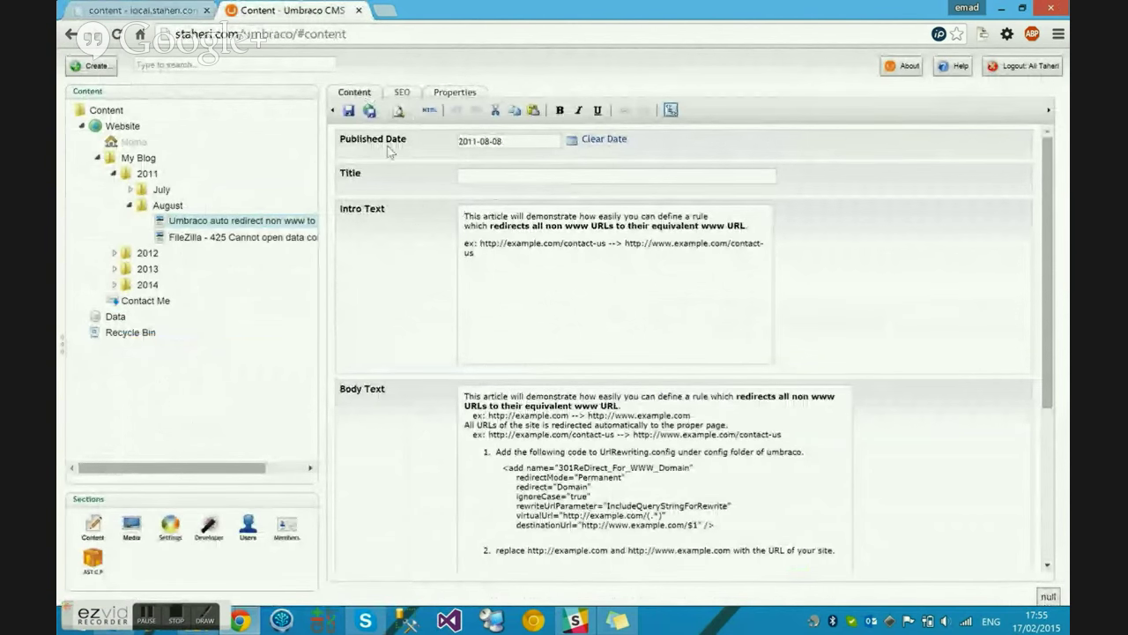
pyautogui.click(141, 8)
pyautogui.scroll(-5, 625, 347)
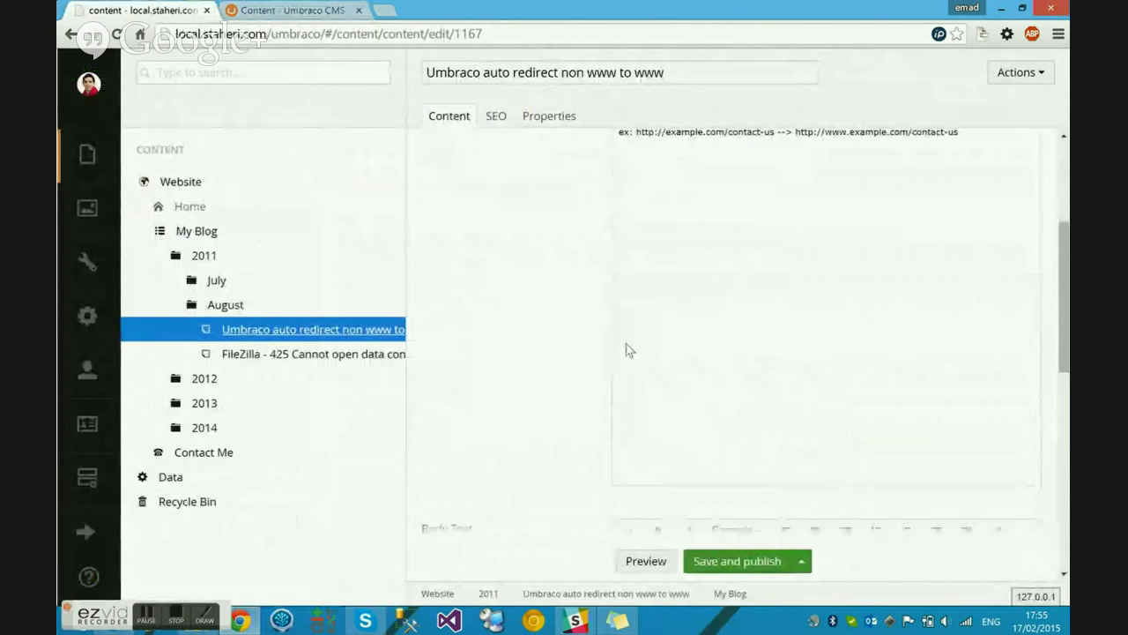
pyautogui.scroll(3, 625, 347)
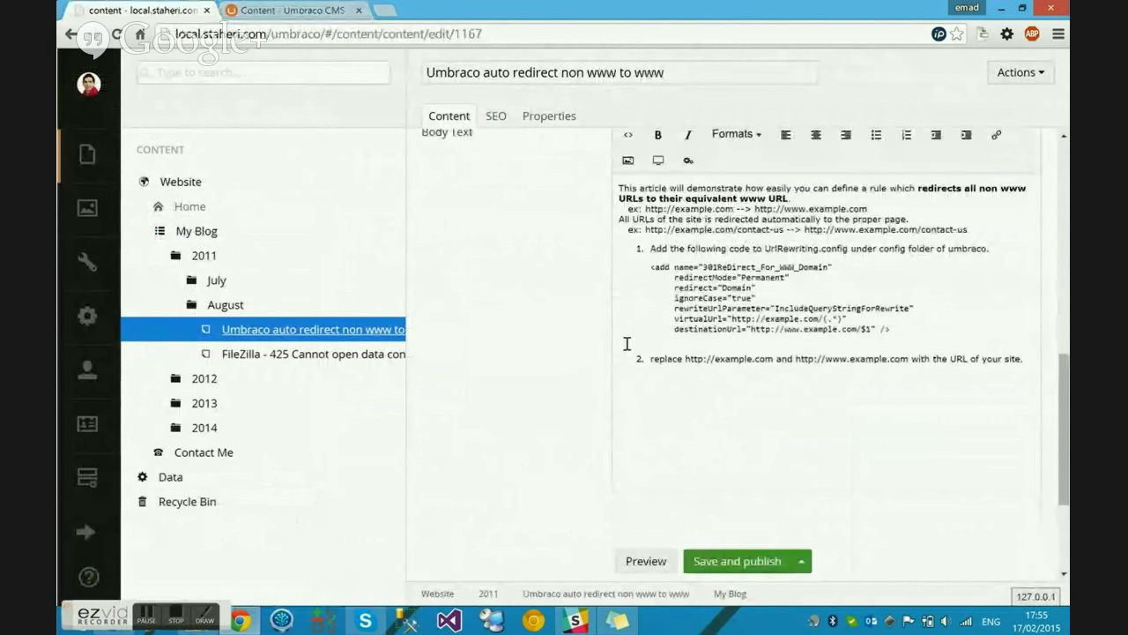
pyautogui.scroll(4, 627, 348)
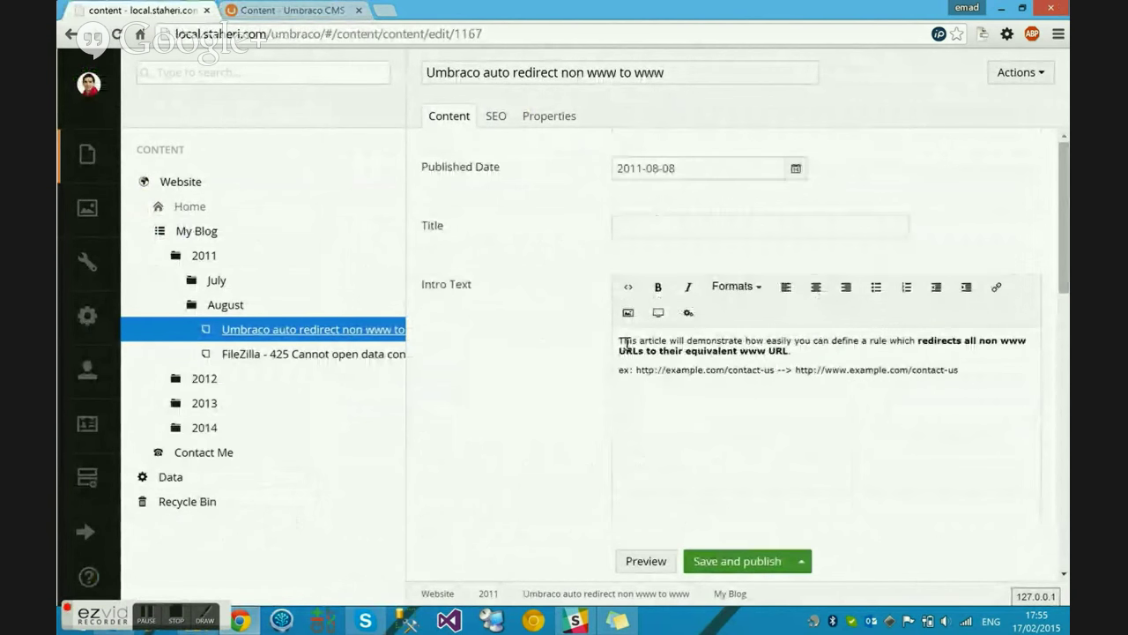
pyautogui.click(554, 118)
pyautogui.scroll(-4, 589, 248)
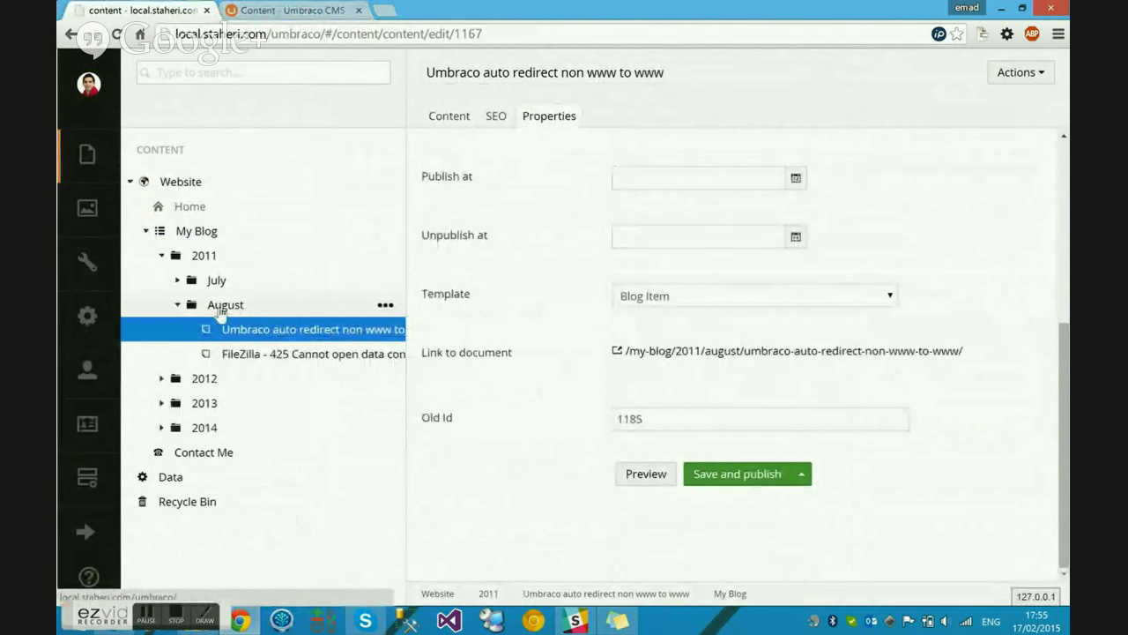
# Step: Open the July 2011 post "Umbraco 5 and 4.7 Shared Web Hosting" on both local.staheri.com and staheri.com
pyautogui.click(177, 303)
pyautogui.click(177, 280)
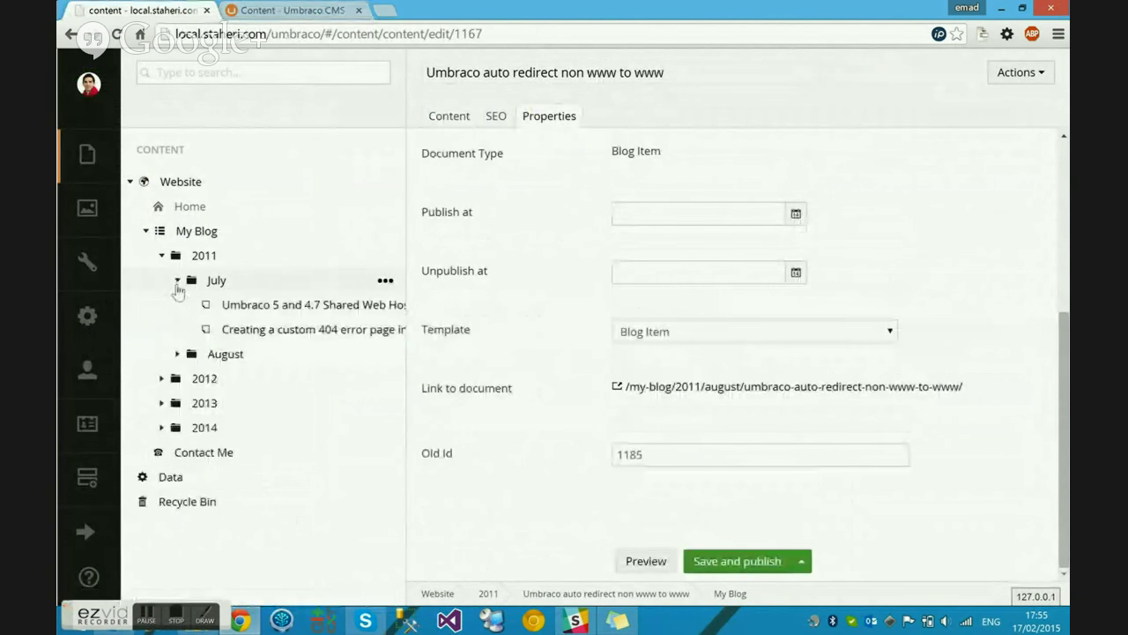
pyautogui.click(245, 306)
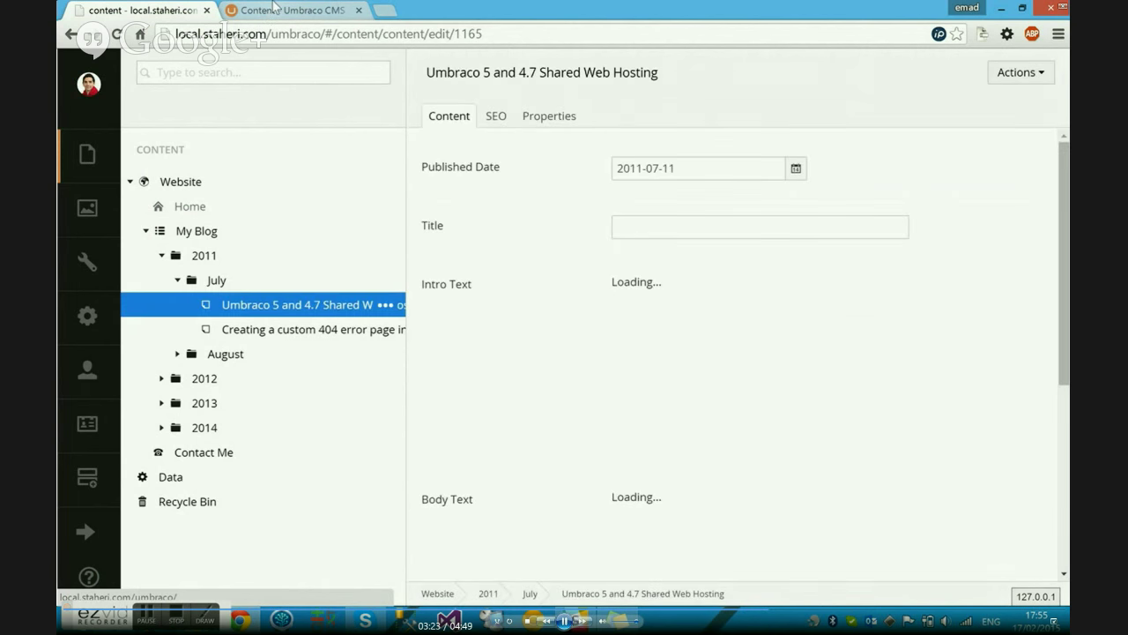
pyautogui.click(267, 16)
pyautogui.click(131, 189)
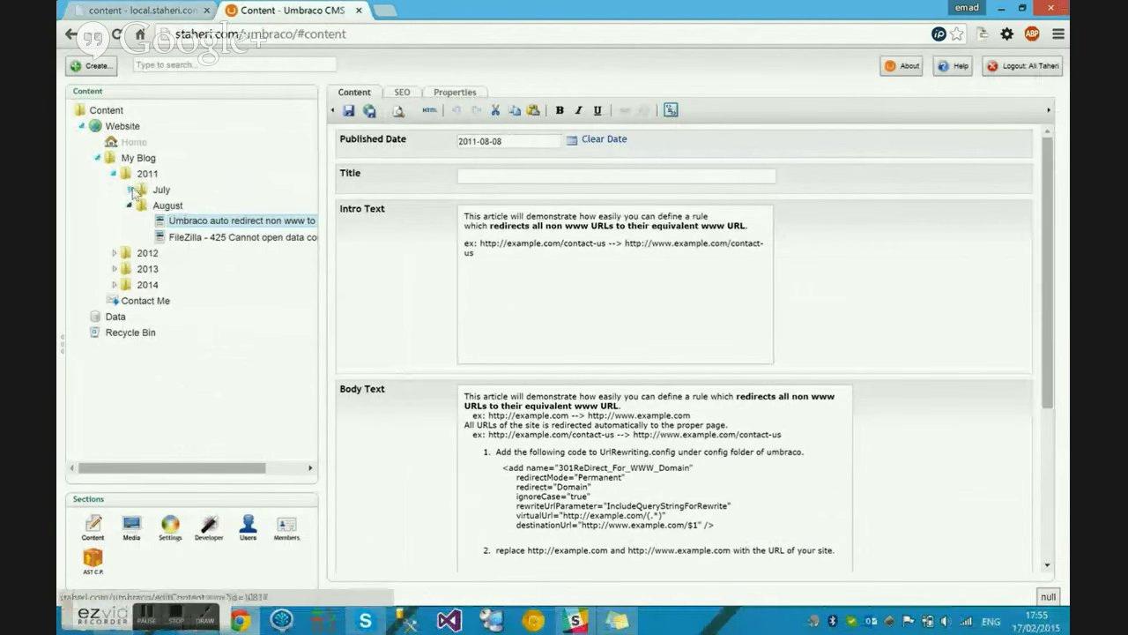
pyautogui.click(229, 205)
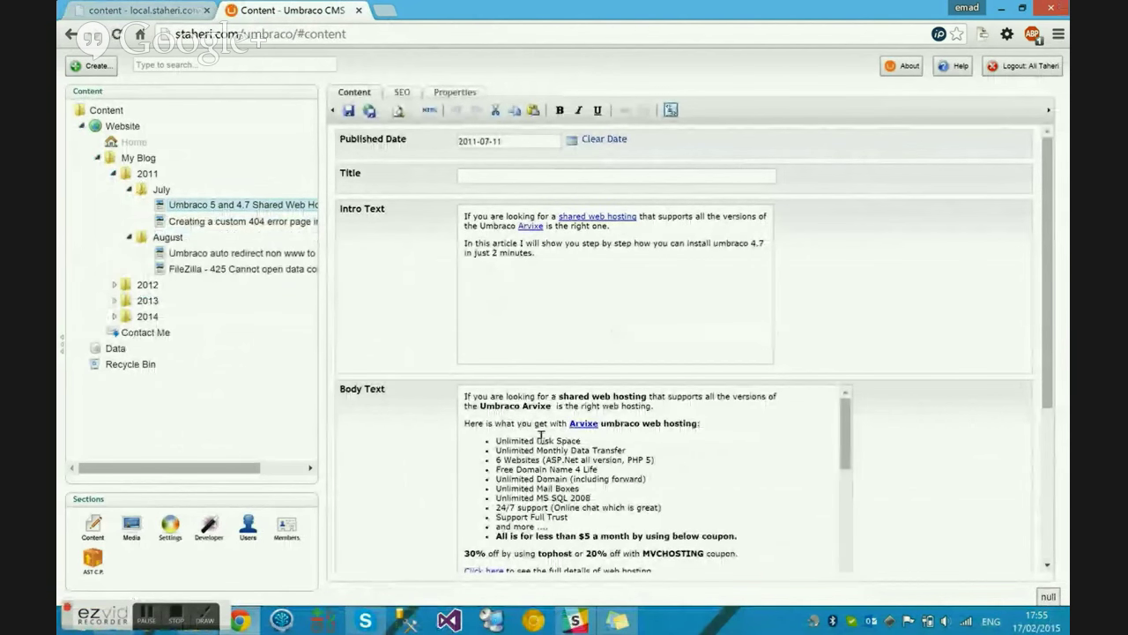
# Step: Compare the body text and images of "Umbraco 5 and 4.7 Shared Web Hosting" between the staheri.com and local.staheri.com back offices
pyautogui.scroll(-15, 540, 442)
pyautogui.scroll(-6, 540, 442)
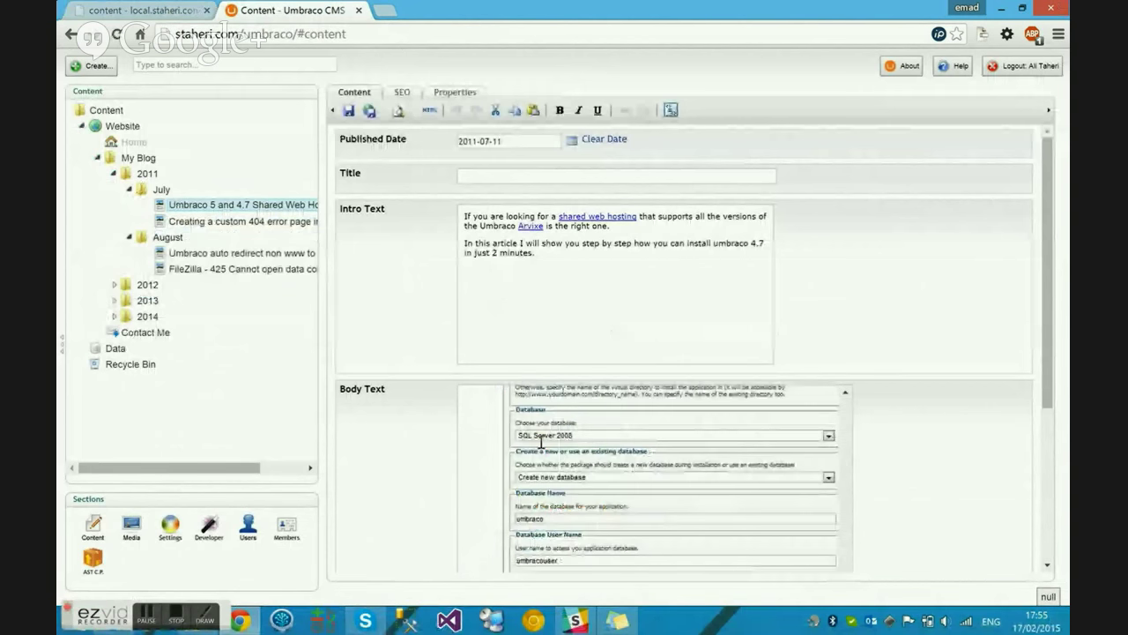
pyautogui.hotkey('ctrl', 'shift', 'Tab')
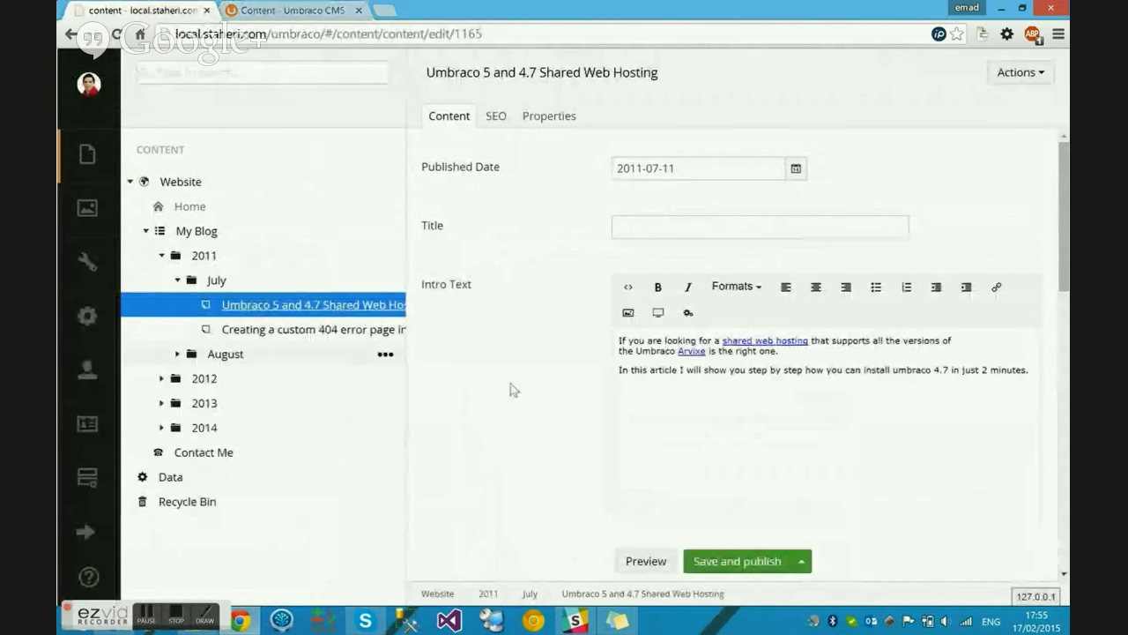
pyautogui.scroll(-5, 499, 378)
pyautogui.scroll(-2, 498, 377)
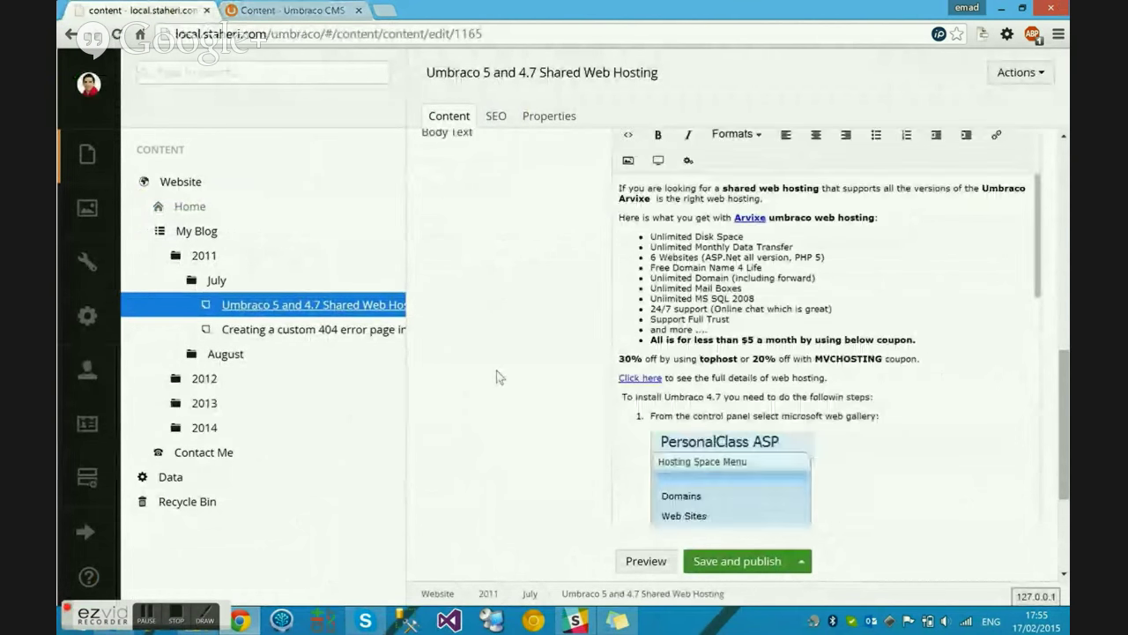
pyautogui.scroll(-2, 972, 285)
pyautogui.scroll(3, 972, 284)
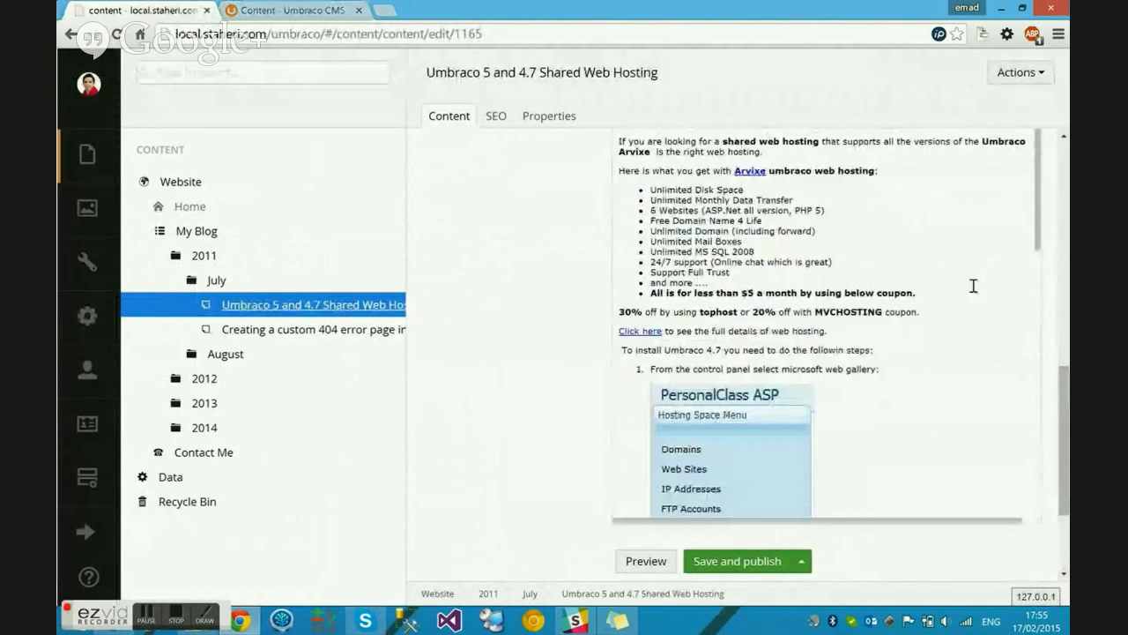
pyautogui.moveTo(1040, 242); pyautogui.dragTo(1043, 390)
pyautogui.scroll(-3, 837, 291)
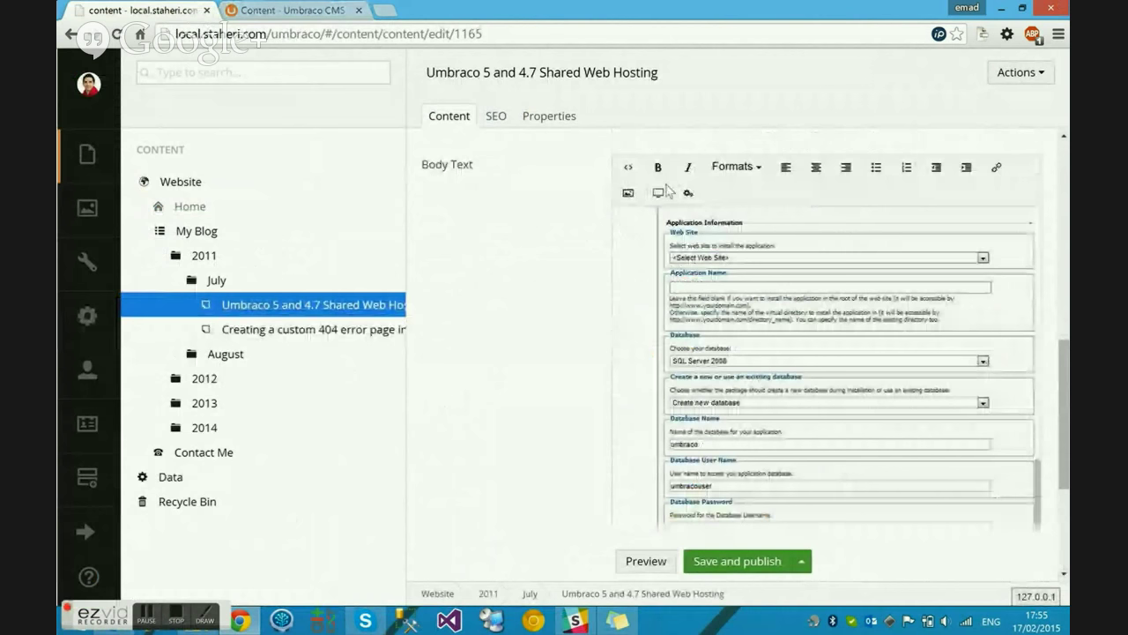
# Step: Check the local post's properties, open its published page through the document link, and look over the whole article
pyautogui.scroll(-5, 596, 201)
pyautogui.scroll(1, 665, 364)
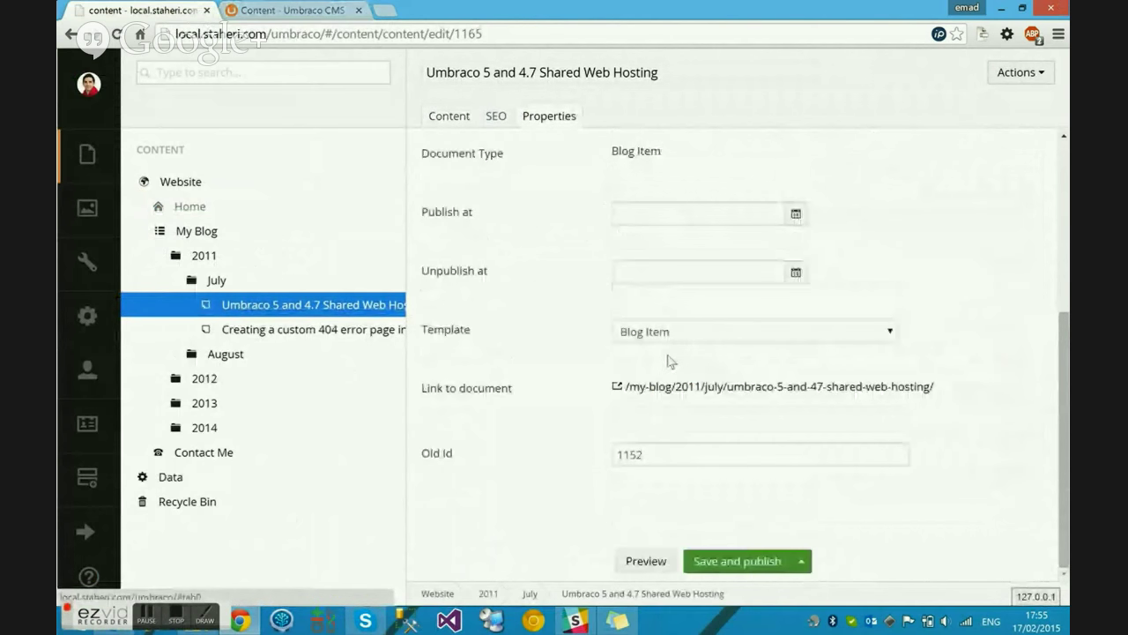
pyautogui.click(670, 386)
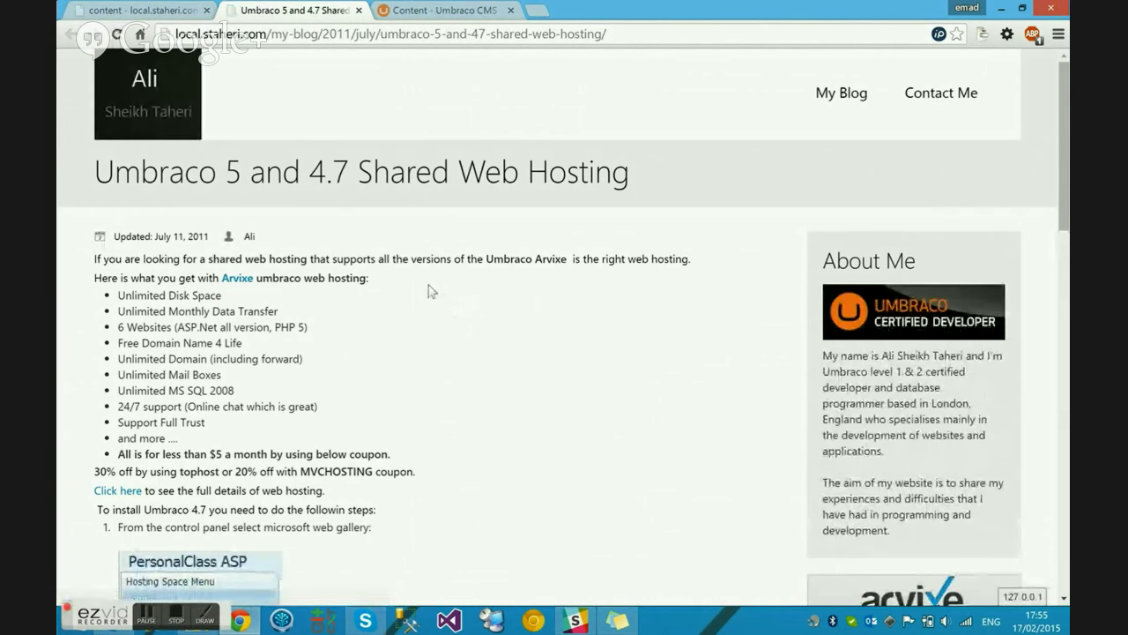
pyautogui.scroll(-20, 428, 284)
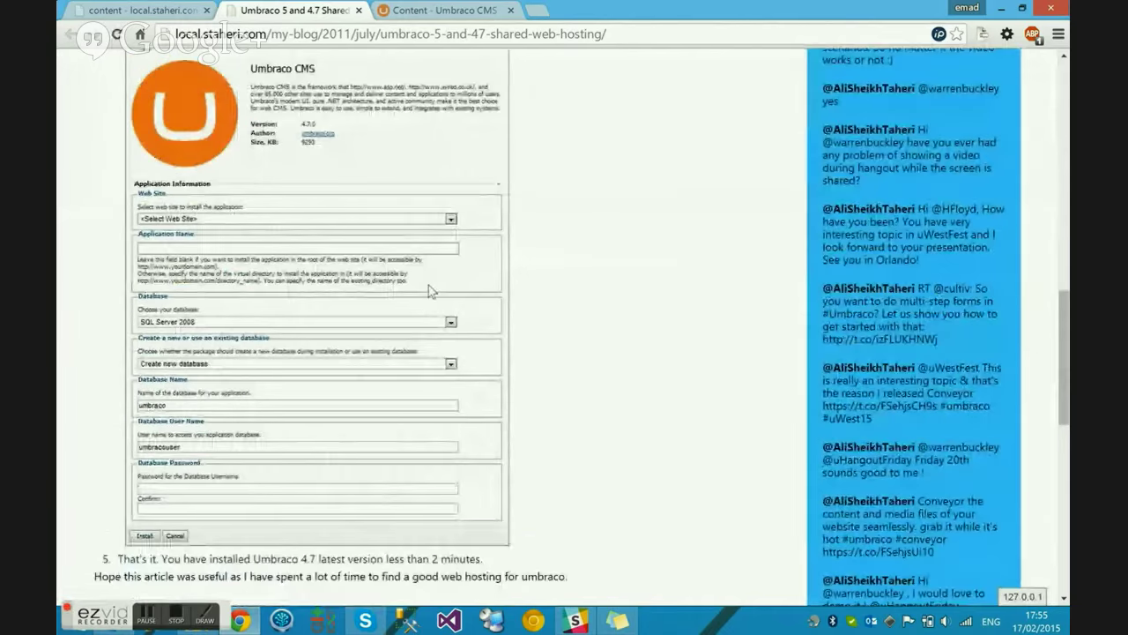
pyautogui.scroll(20, 429, 285)
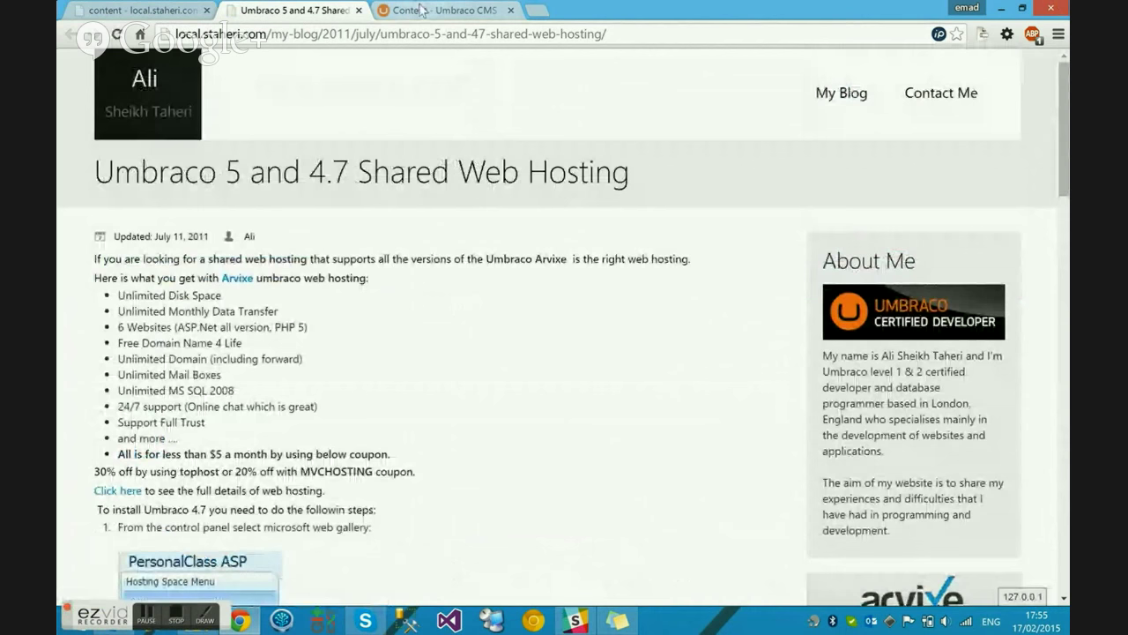
# Step: Open the original "Umbraco 5 and 4.7 Shared Web Hosting" post from staheri.com in a new tab beside the local page's tab
pyautogui.click(536, 10)
pyautogui.write('staheri.com')
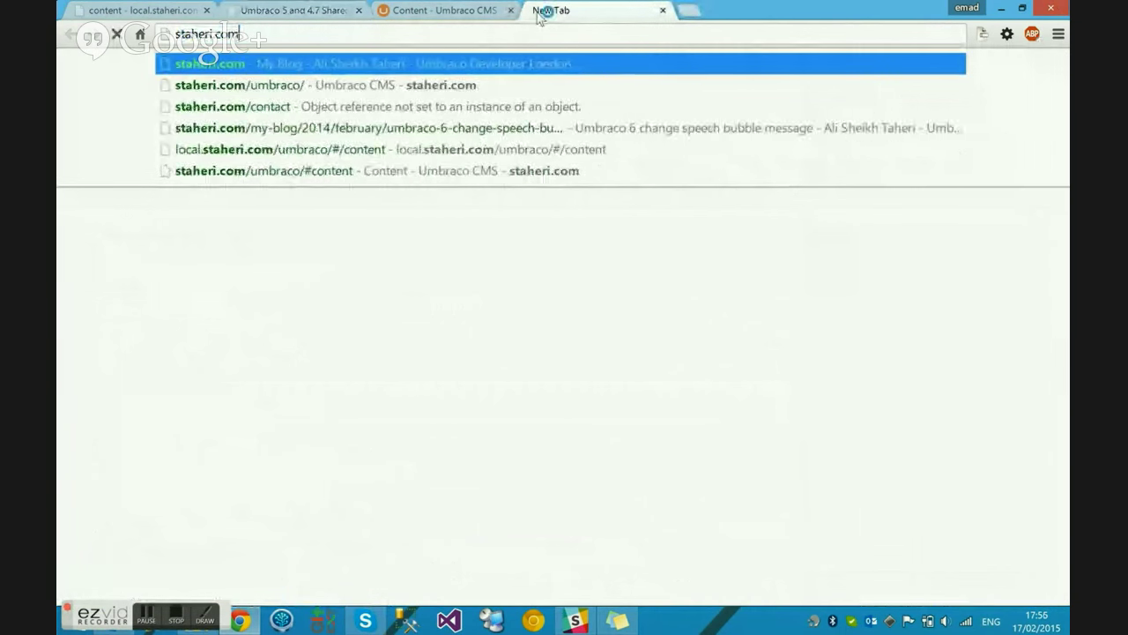
pyautogui.press('Return')
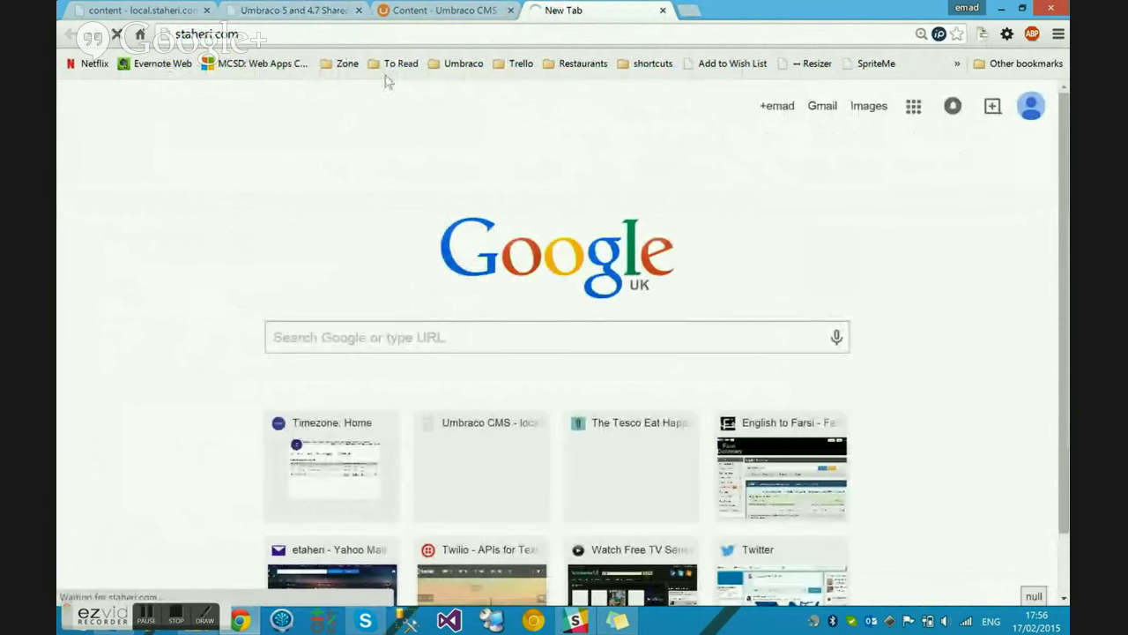
pyautogui.scroll(-5, 316, 295)
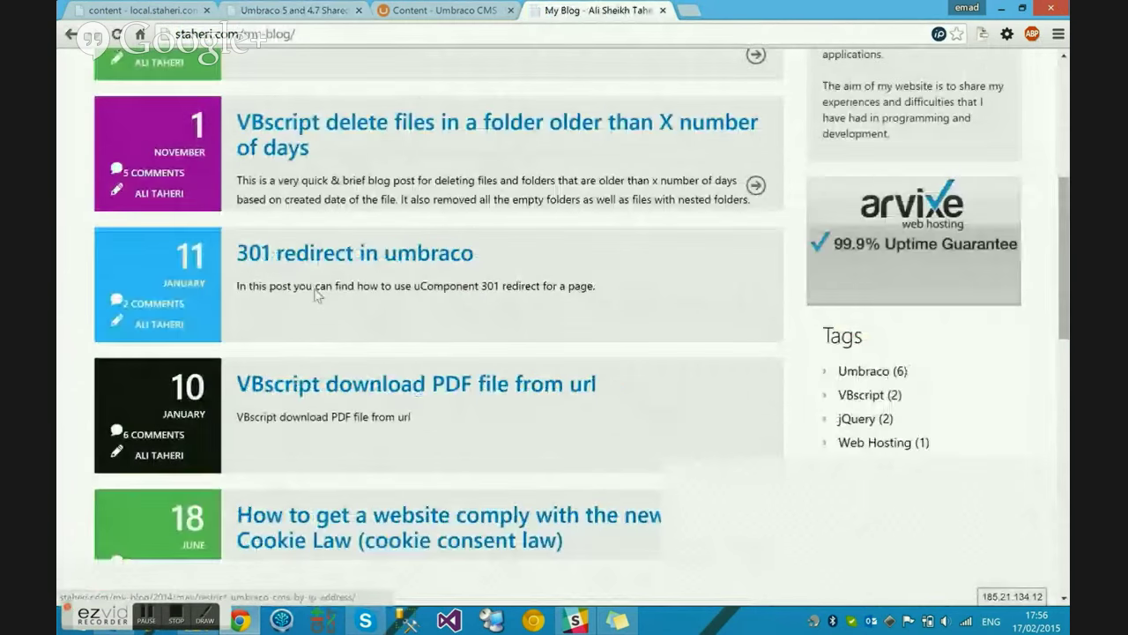
pyautogui.scroll(-5, 315, 295)
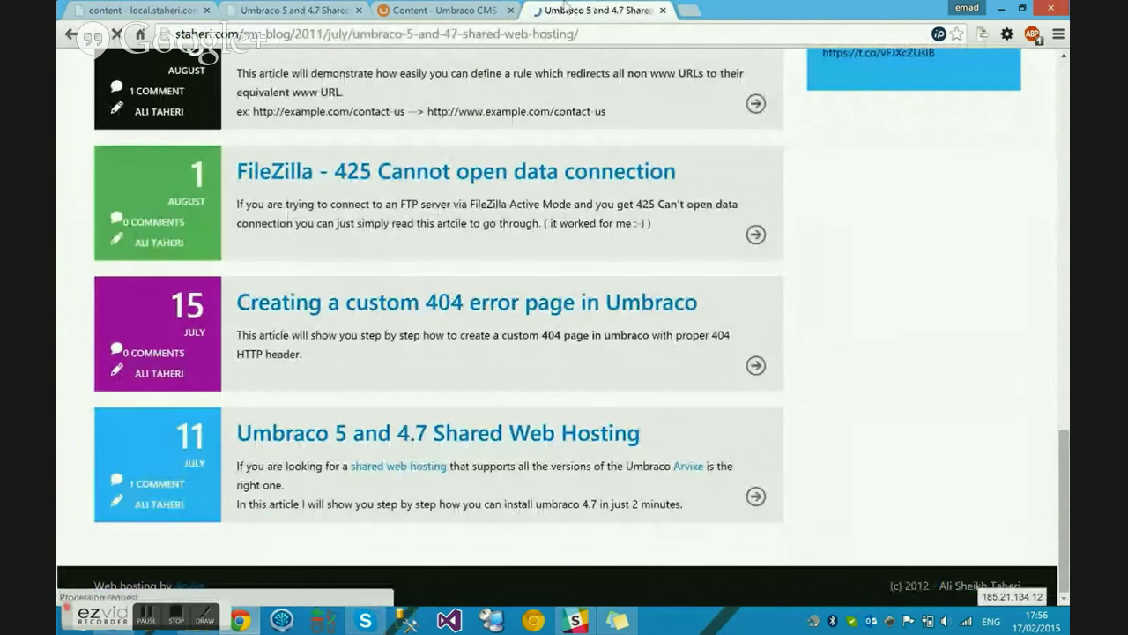
pyautogui.moveTo(564, 5); pyautogui.dragTo(441, 10)
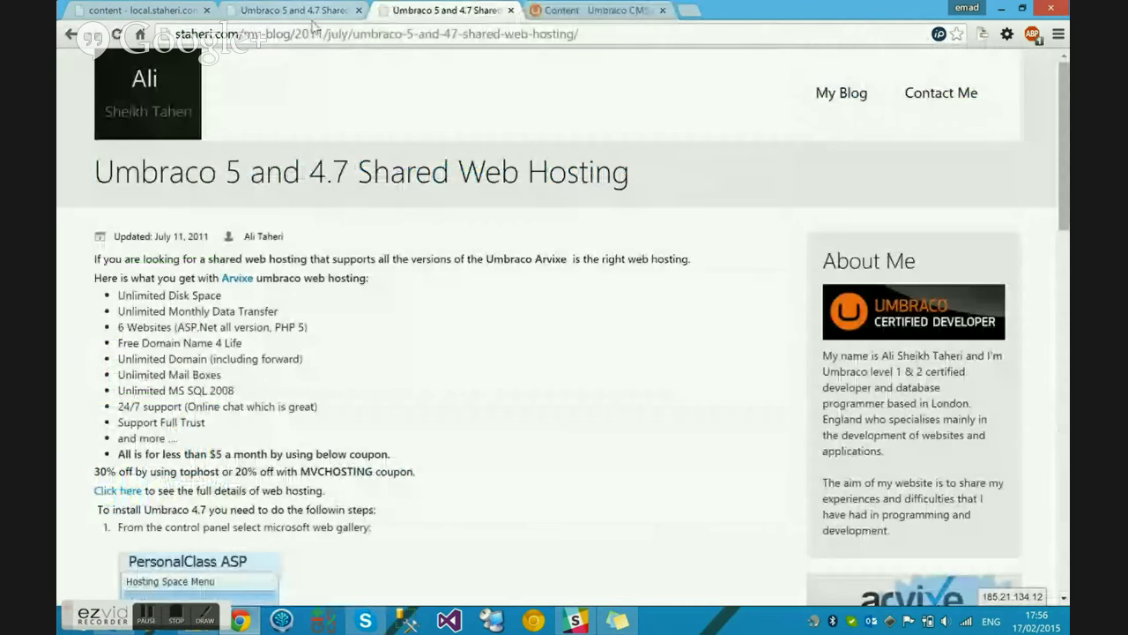
# Step: Compare the text and images of the published "Umbraco 5 and 4.7 Shared Web Hosting" page on staheri.com and local.staheri.com
pyautogui.scroll(-10, 291, 256)
pyautogui.scroll(10, 291, 255)
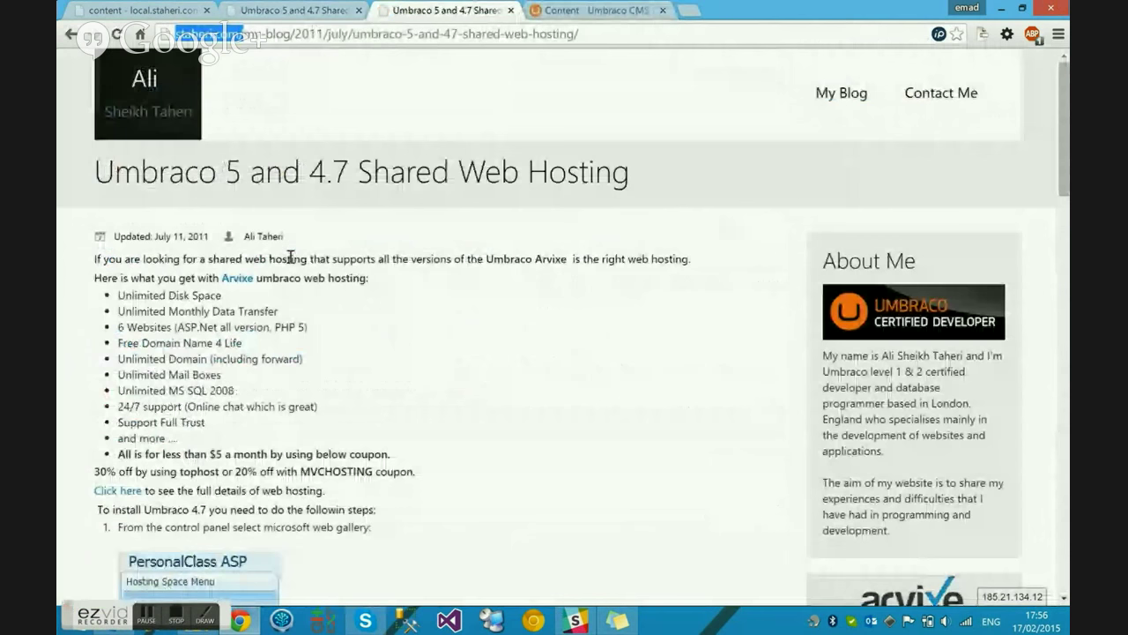
pyautogui.click(284, 11)
pyautogui.scroll(-15, 233, 279)
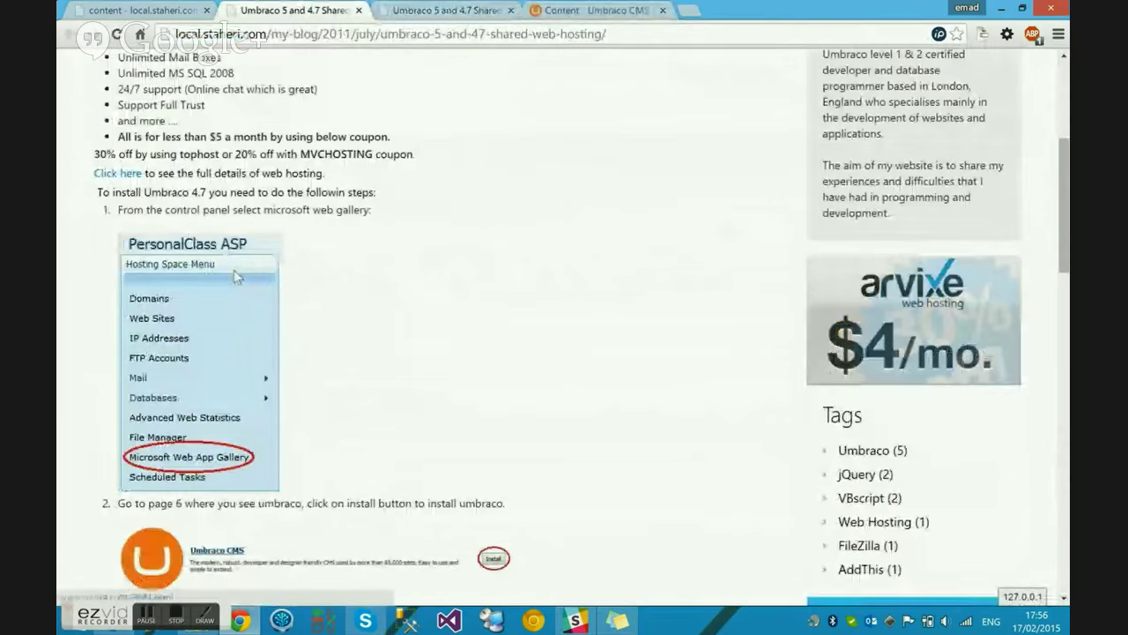
pyautogui.scroll(10, 233, 279)
pyautogui.scroll(8, 234, 278)
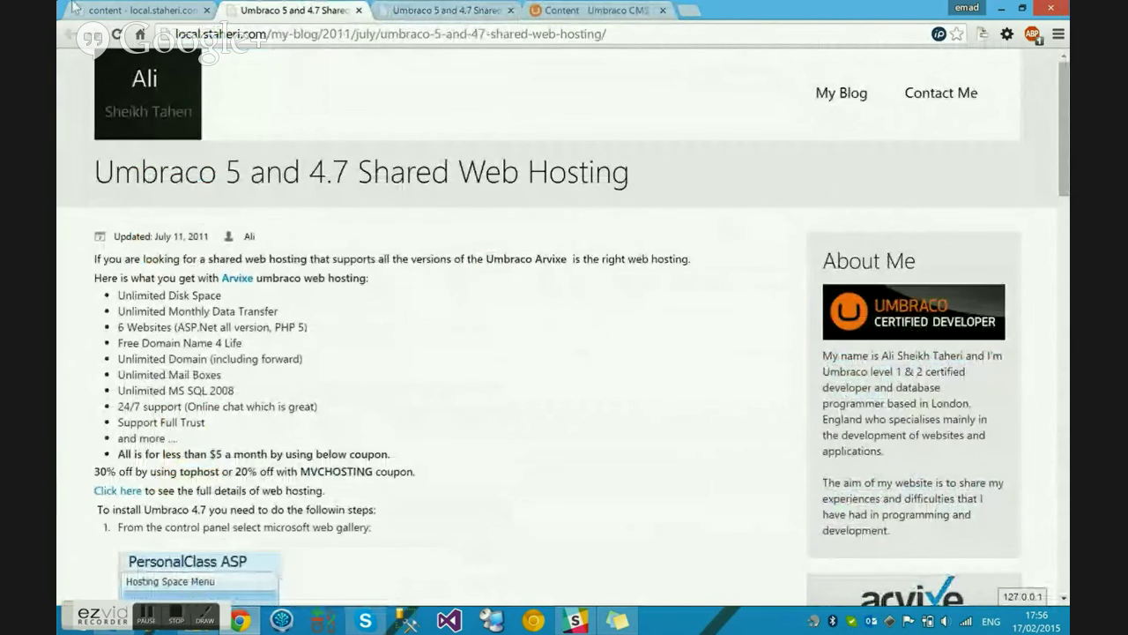
# Step: Return to the local.staheri.com back office and collapse My Blog in the content tree
pyautogui.click(123, 10)
pyautogui.click(146, 230)
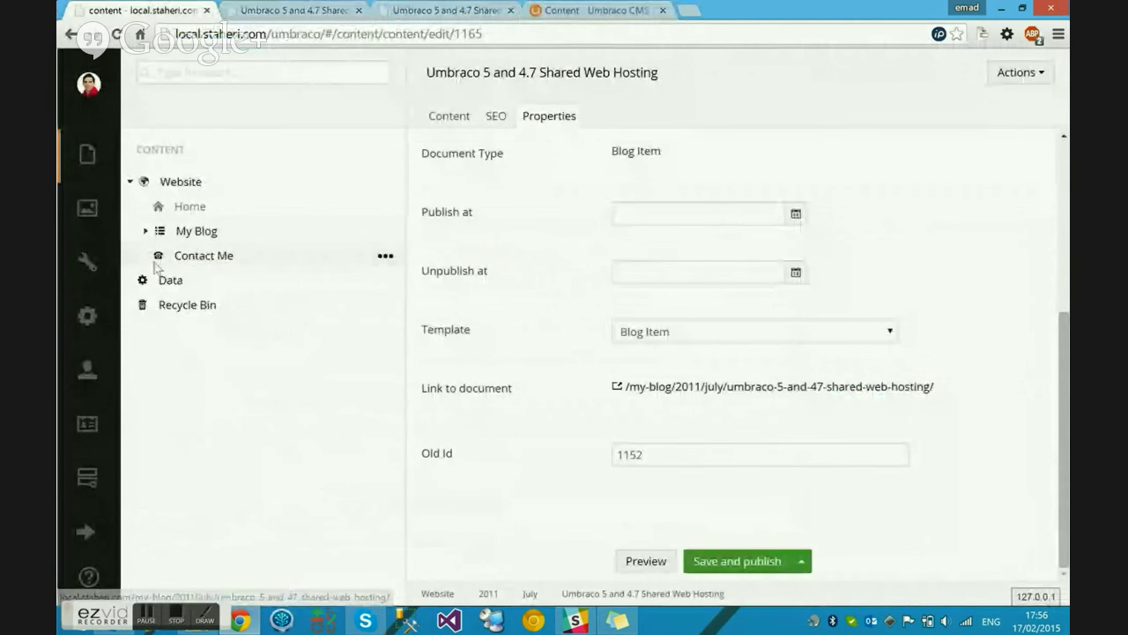